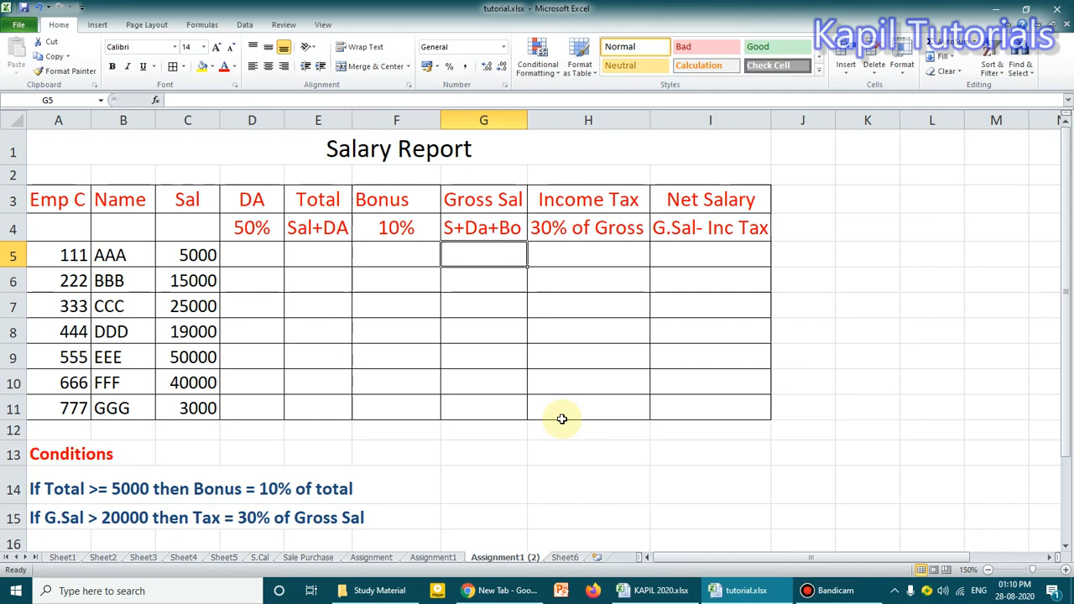
pyautogui.click(259, 258)
pyautogui.click(315, 258)
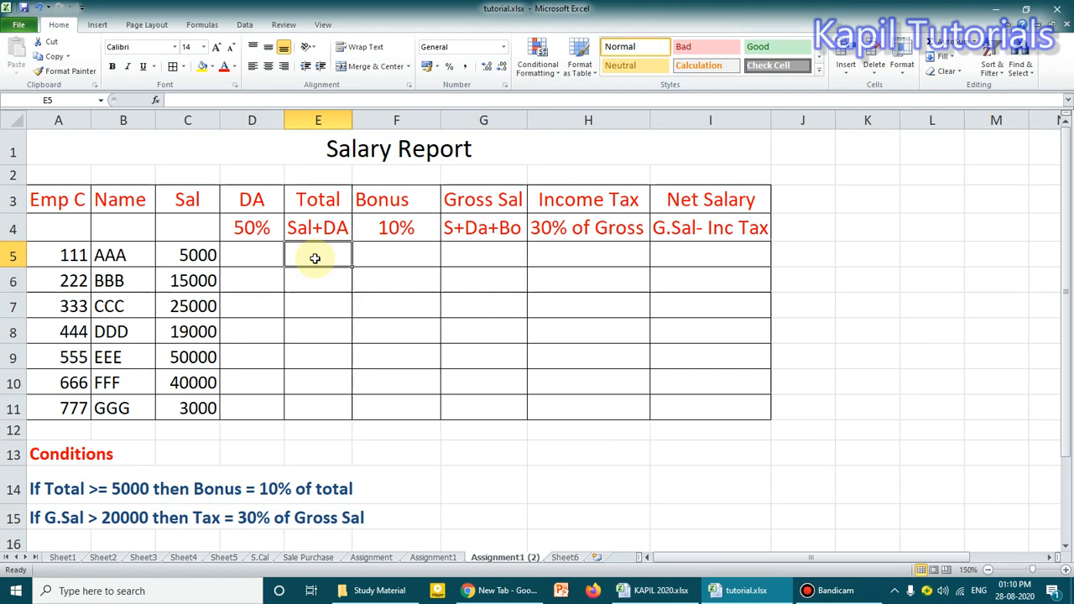
pyautogui.click(257, 253)
pyautogui.click(316, 256)
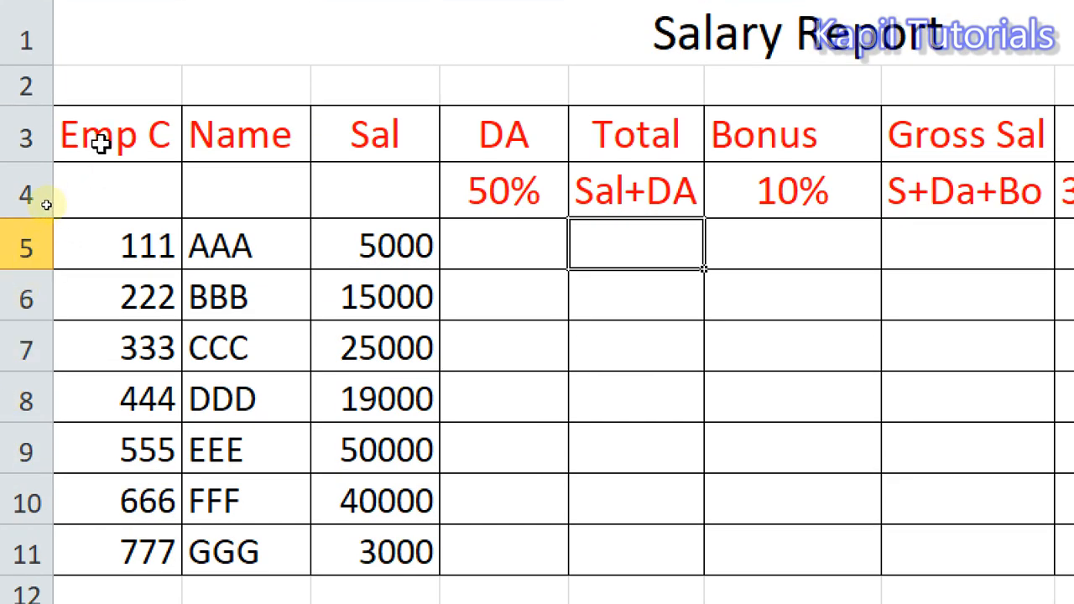
# Step: Review the employee code, name and salary entries in columns A to C of the salary report
pyautogui.click(97, 139)
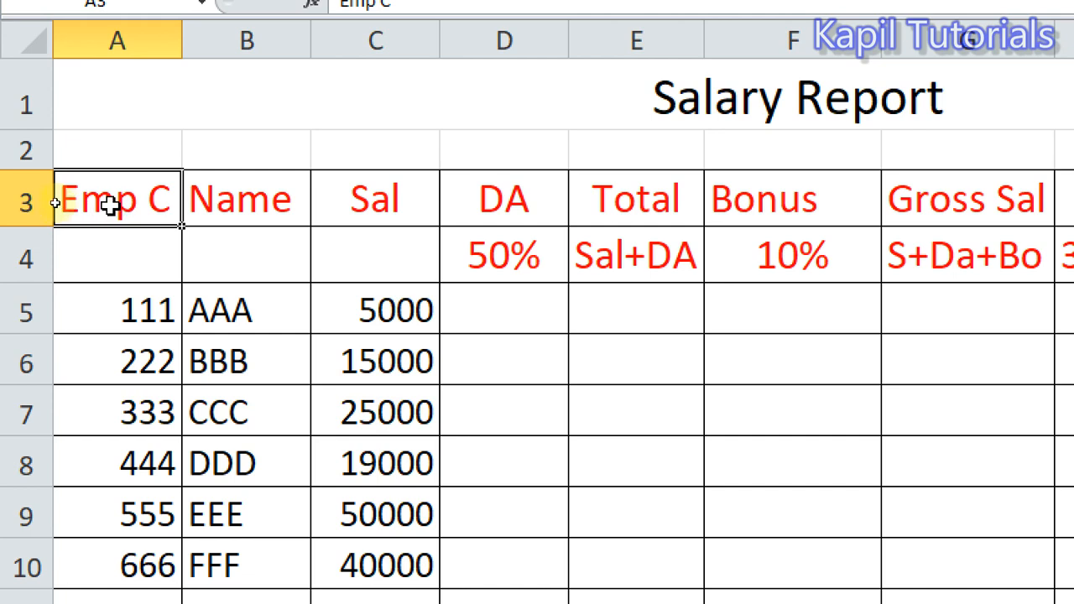
pyautogui.click(123, 313)
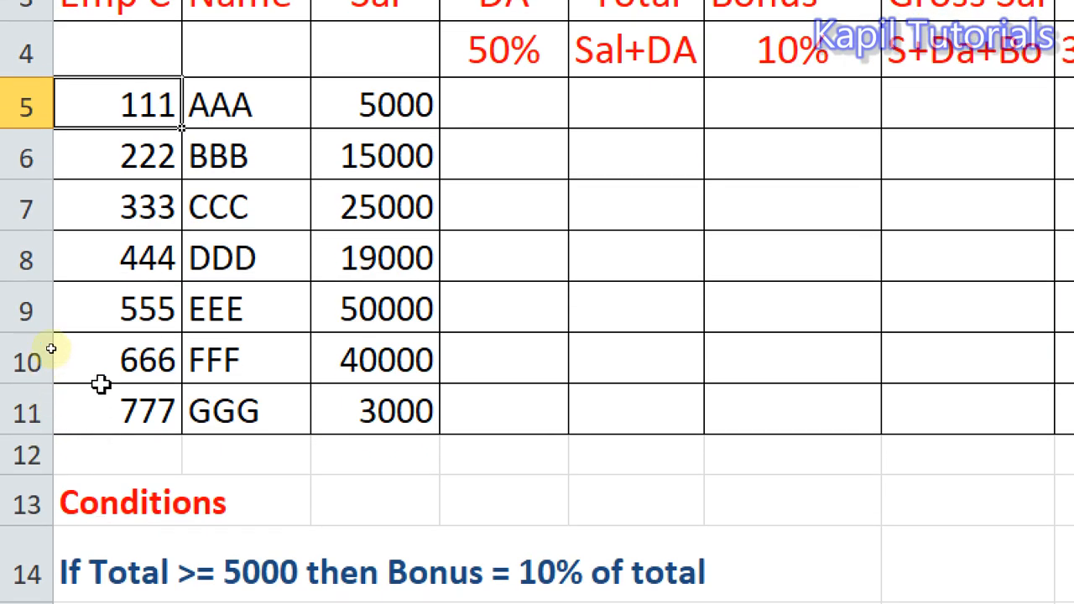
pyautogui.click(228, 174)
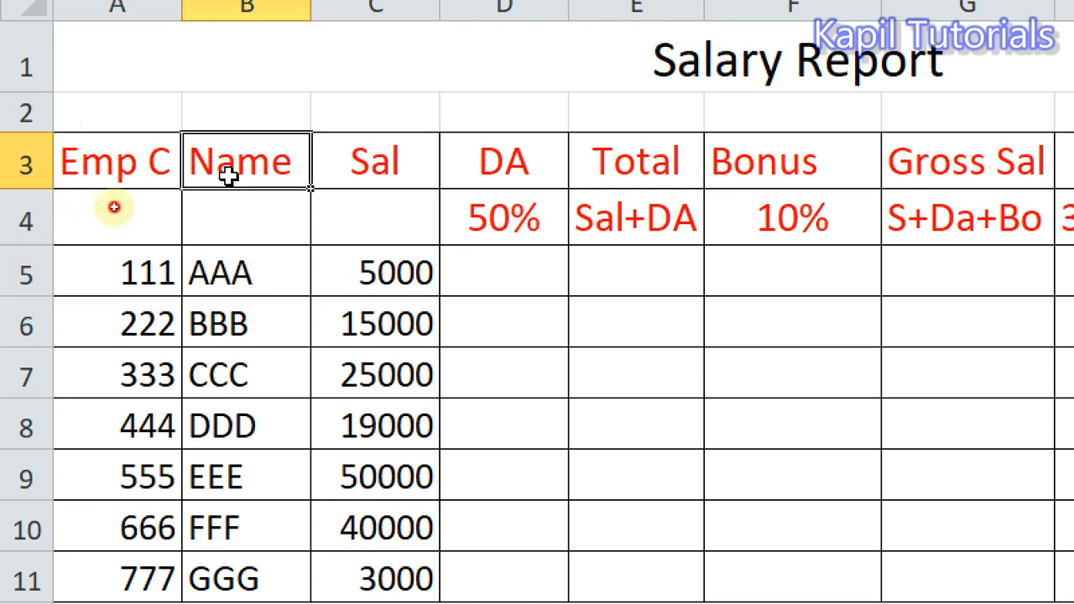
pyautogui.click(210, 280)
pyautogui.click(211, 326)
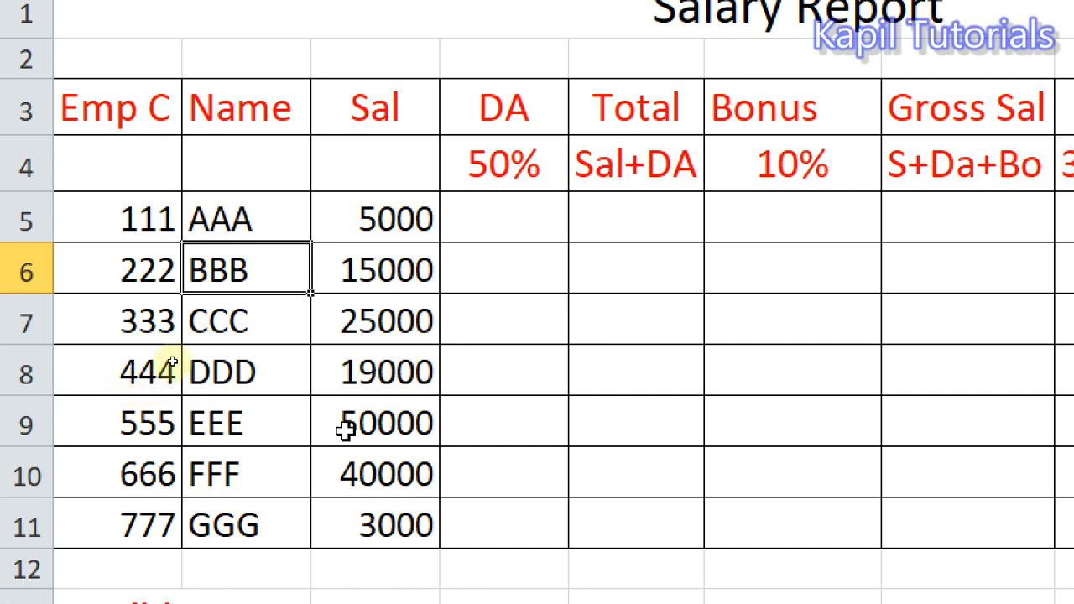
pyautogui.click(359, 106)
pyautogui.click(360, 205)
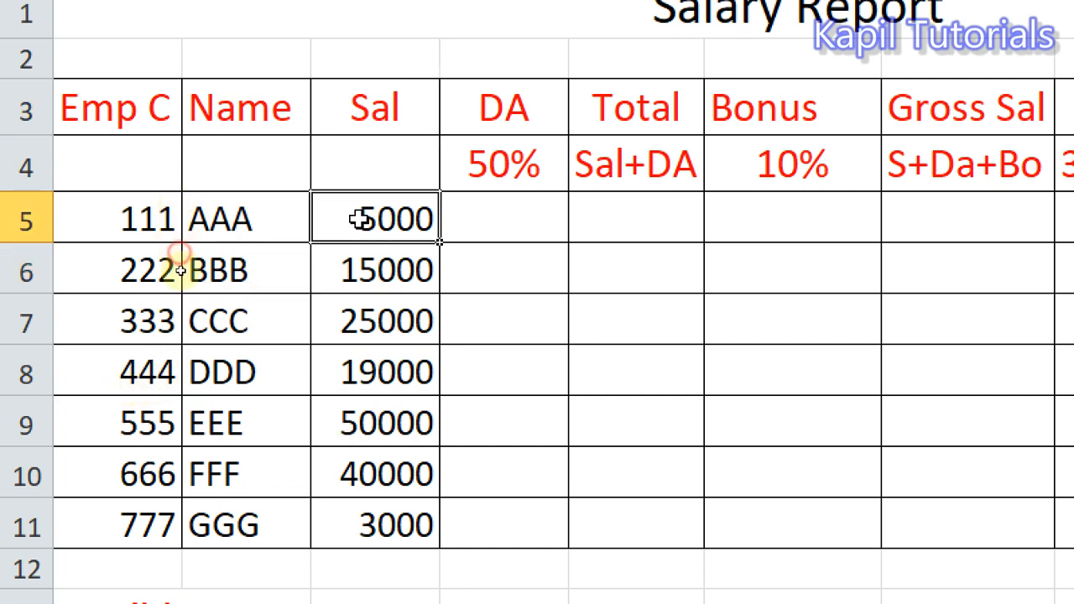
pyautogui.click(360, 266)
pyautogui.click(360, 317)
pyautogui.click(357, 372)
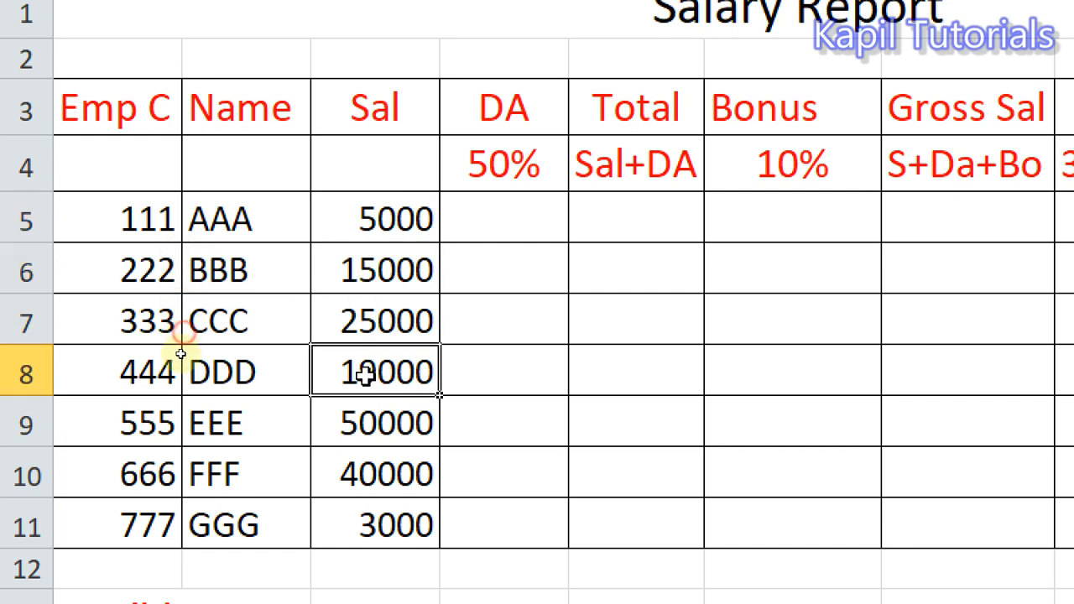
pyautogui.click(360, 428)
pyautogui.click(358, 477)
pyautogui.click(357, 520)
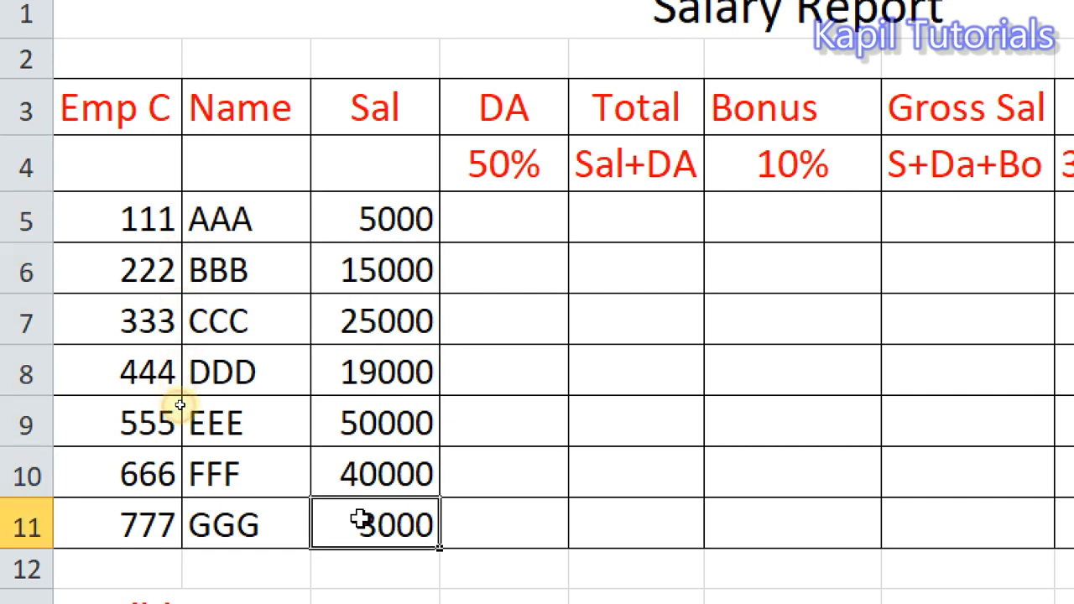
pyautogui.click(368, 475)
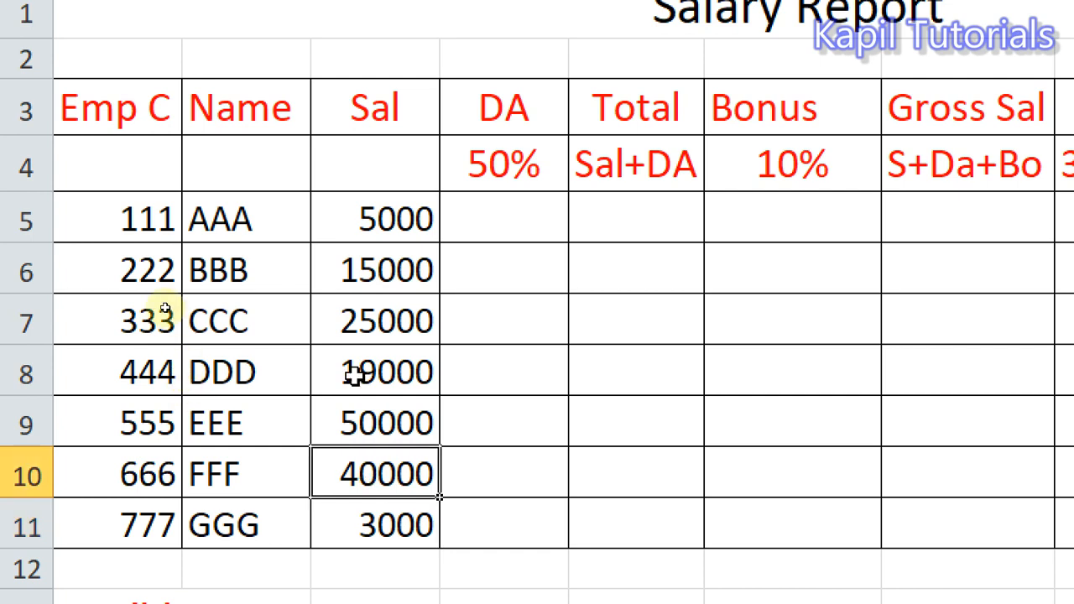
# Step: Examine the DA column's 50% rule together with the Sal column it is based on
pyautogui.click(481, 106)
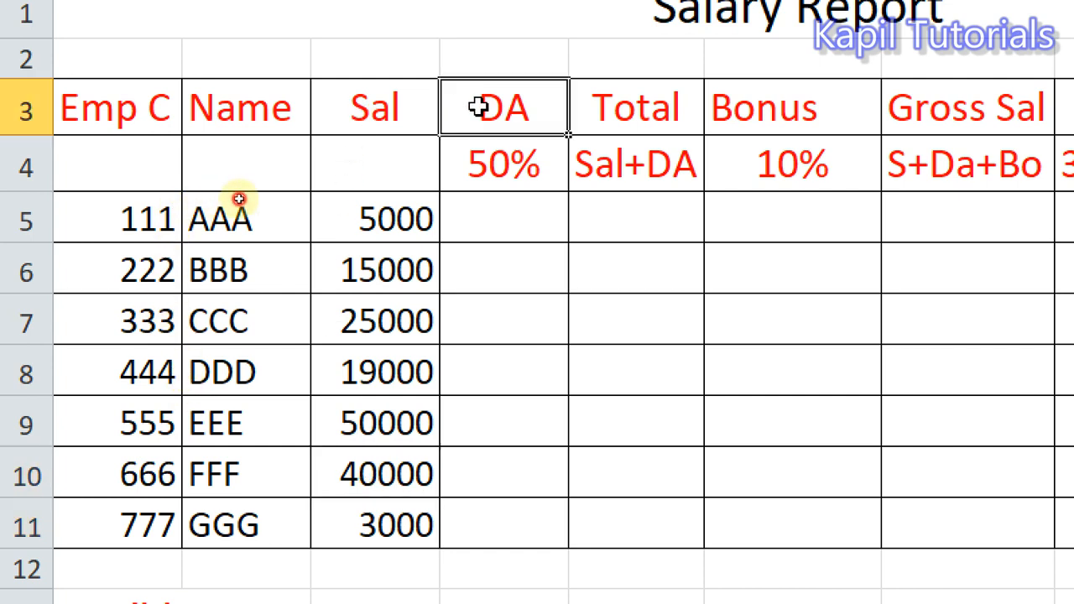
pyautogui.click(391, 116)
pyautogui.click(480, 111)
pyautogui.click(391, 106)
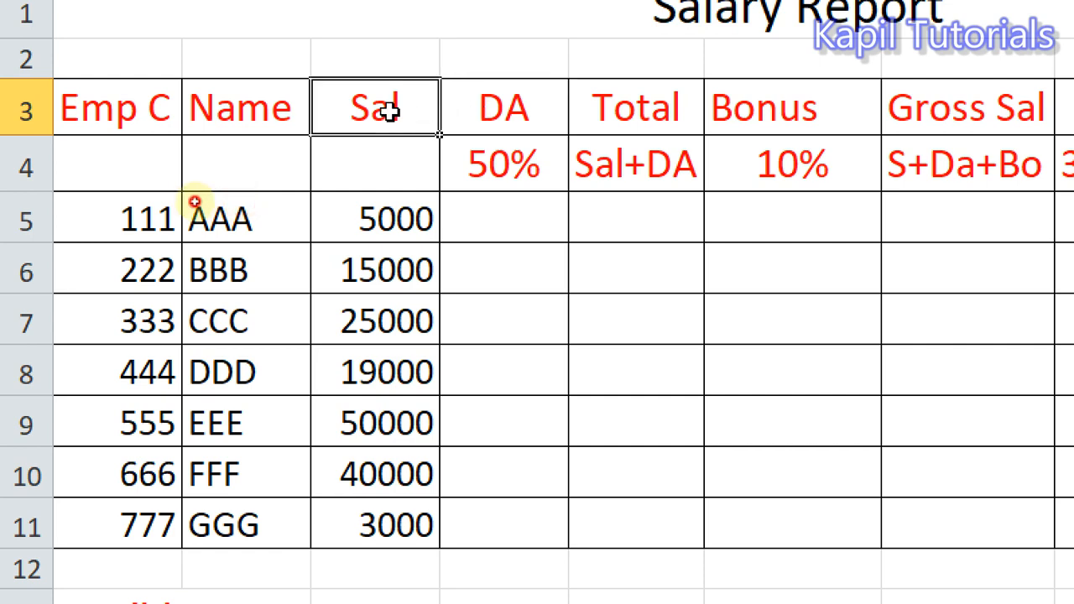
pyautogui.click(520, 107)
pyautogui.click(504, 168)
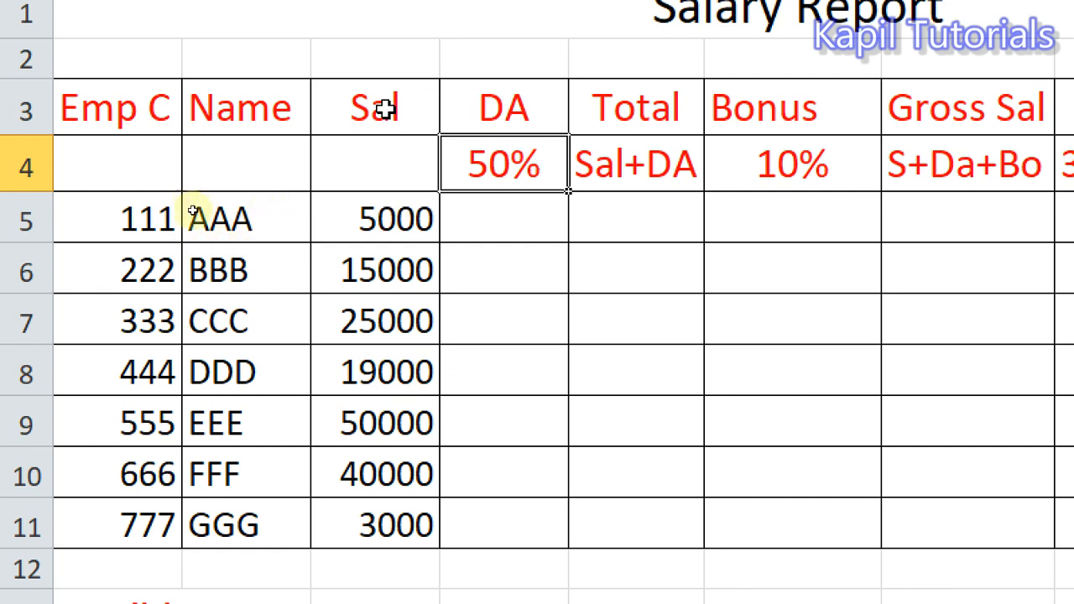
pyautogui.click(378, 222)
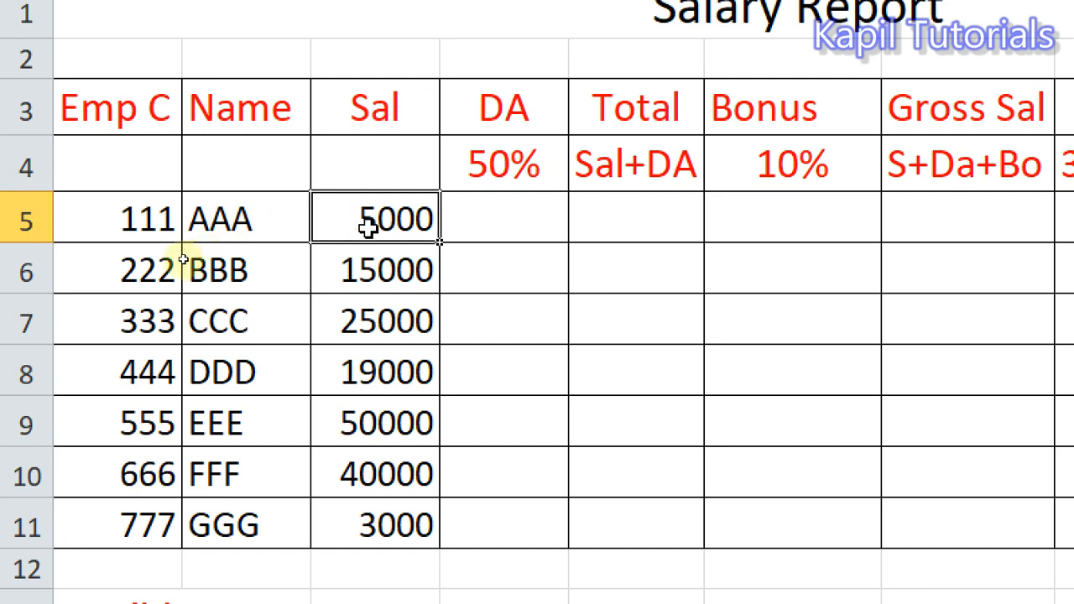
pyautogui.click(515, 171)
pyautogui.click(493, 109)
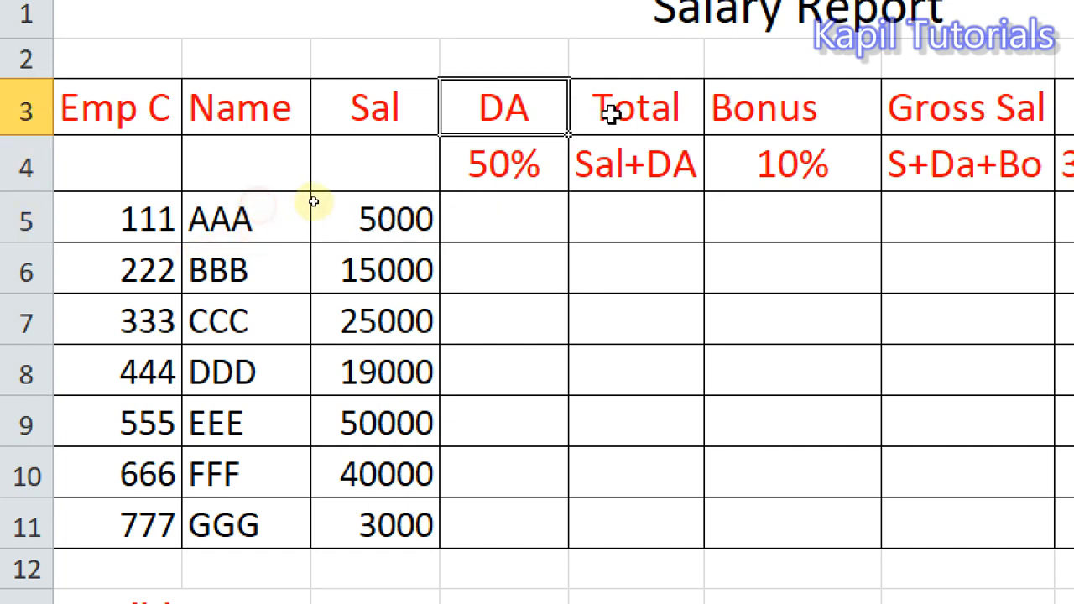
# Step: Examine the Total, Bonus and Gross Sal columns and the calculation rules under their headings
pyautogui.click(617, 112)
pyautogui.click(631, 168)
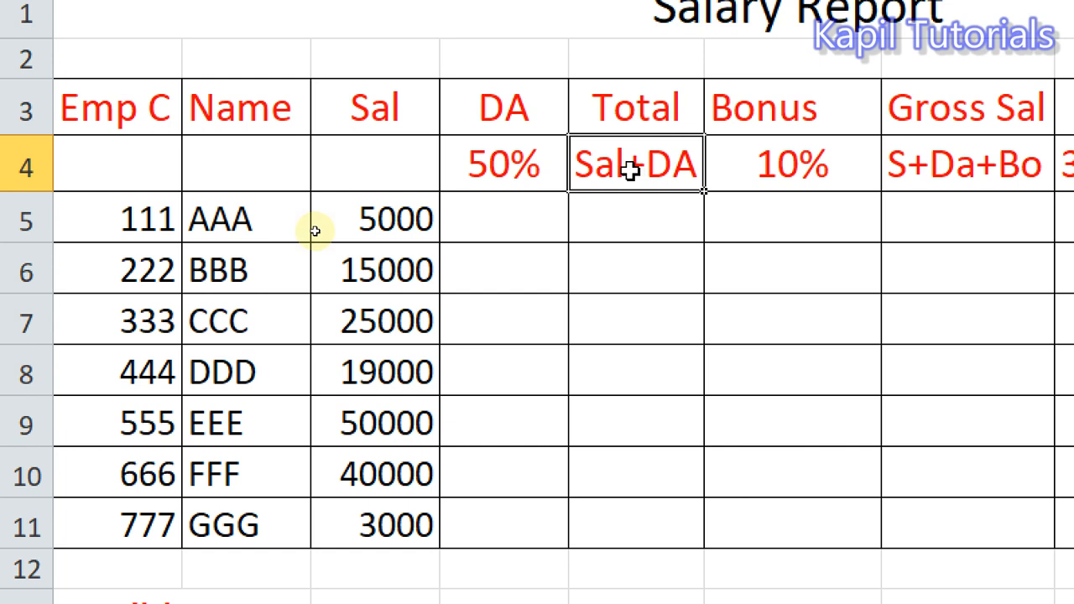
pyautogui.click(627, 220)
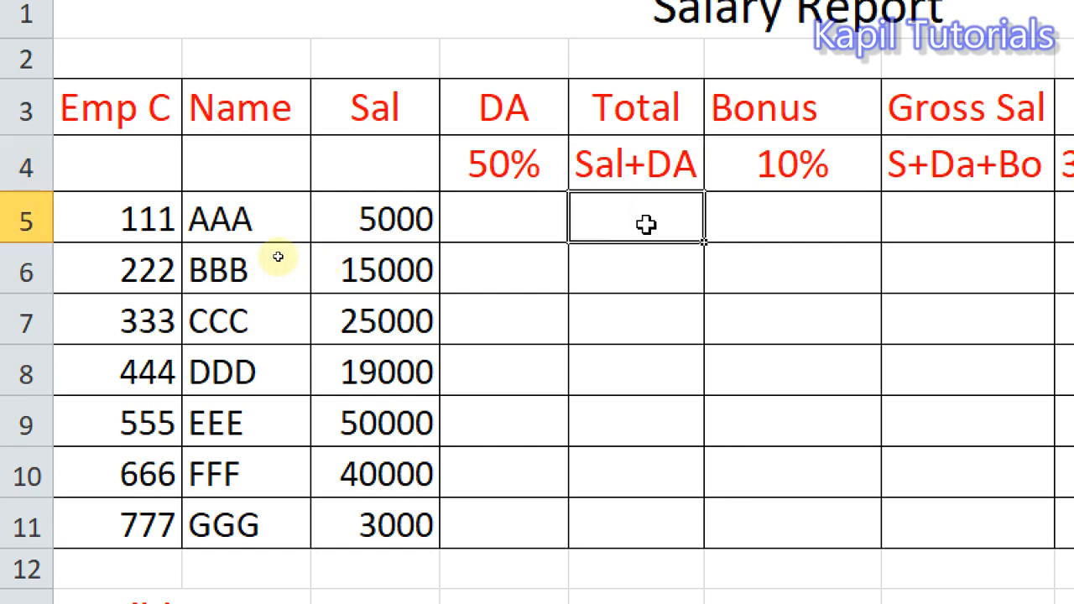
pyautogui.click(504, 218)
pyautogui.click(337, 218)
pyautogui.click(641, 219)
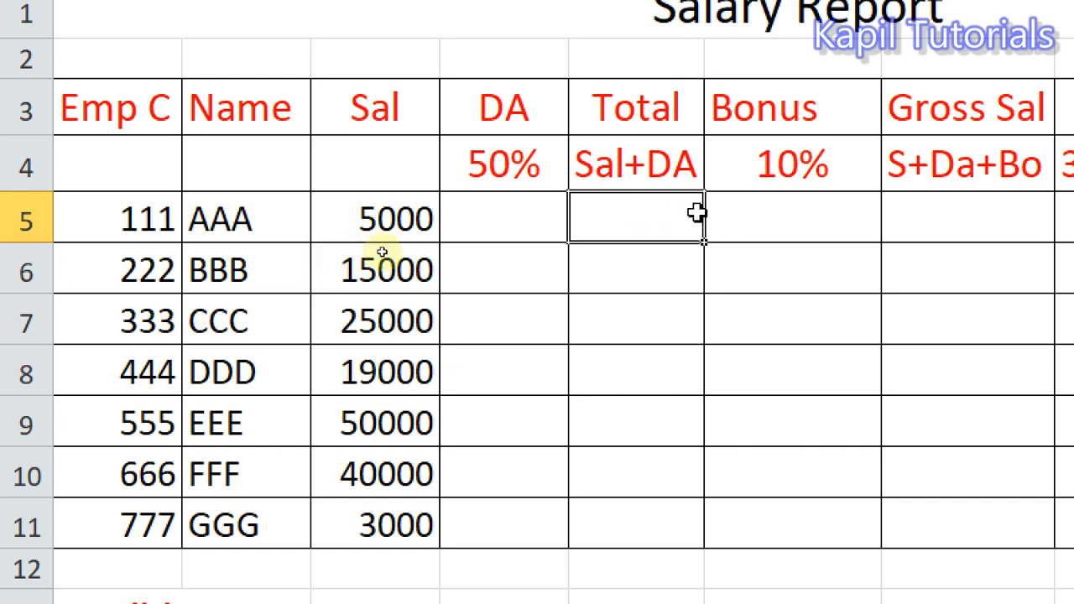
pyautogui.click(783, 214)
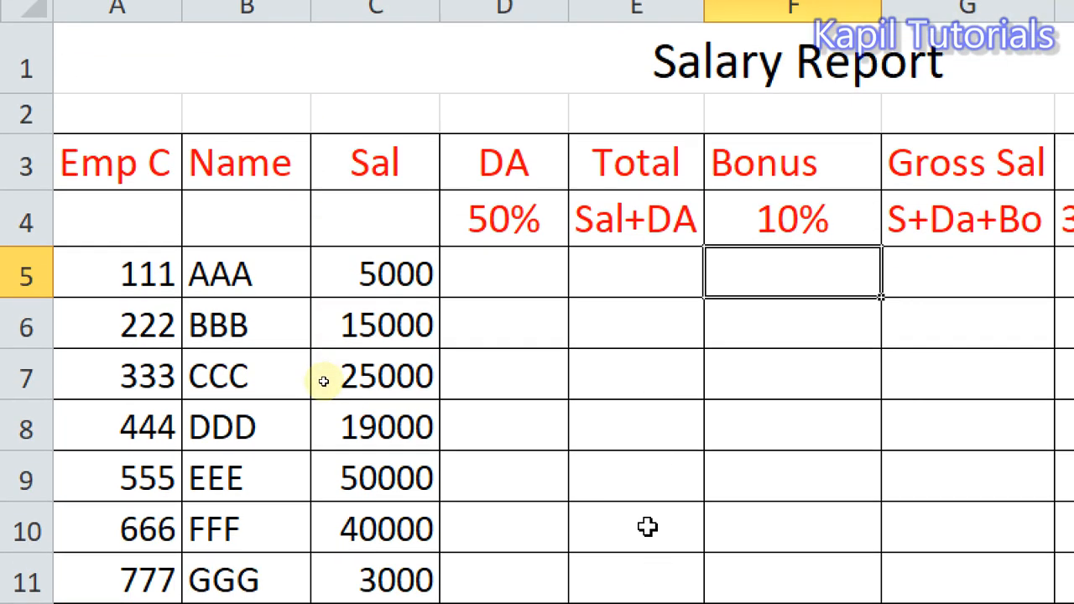
pyautogui.click(633, 269)
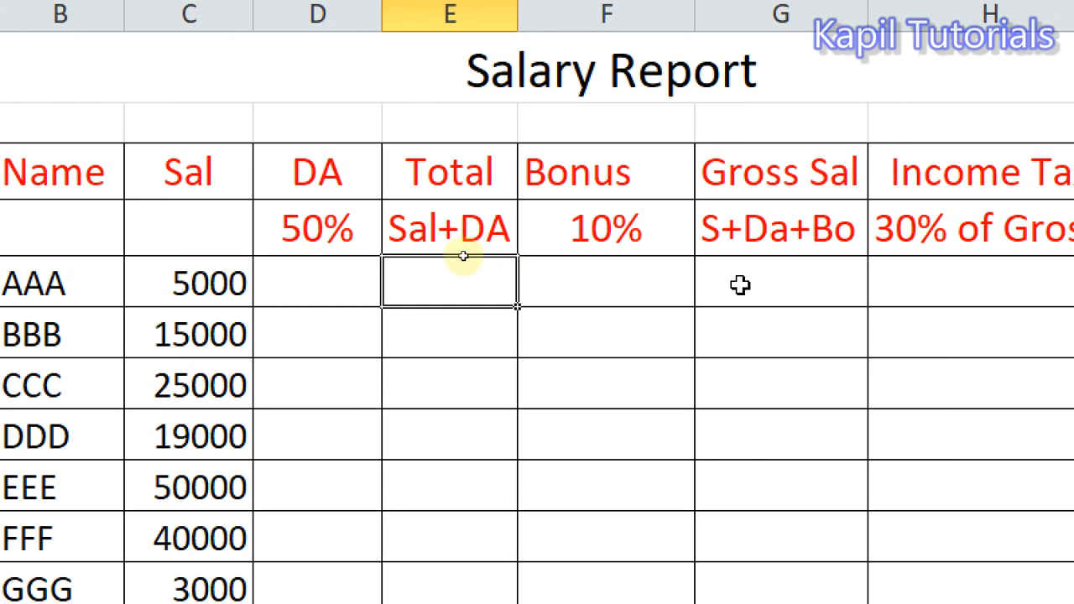
pyautogui.click(740, 285)
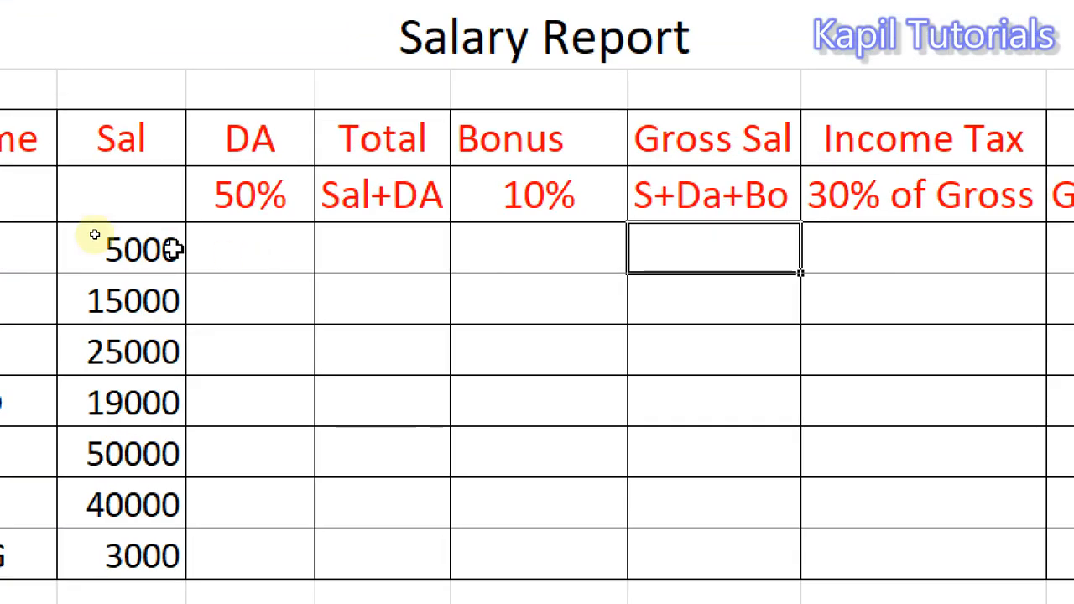
# Step: Enter the formula =(C5*50)/100 in D5 to calculate the first employee's DA
pyautogui.click(501, 246)
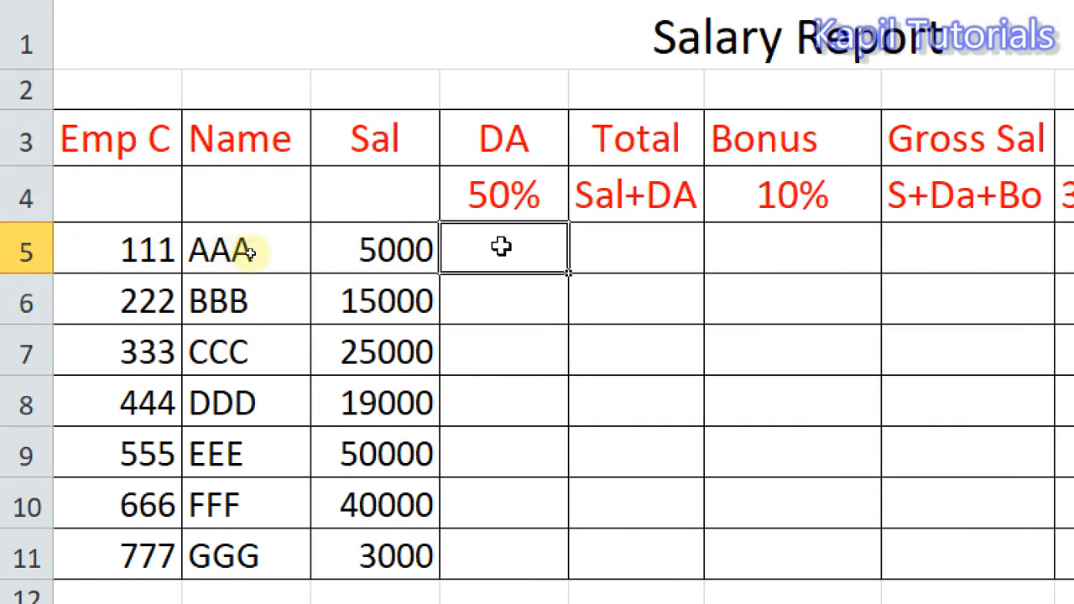
pyautogui.write('=')
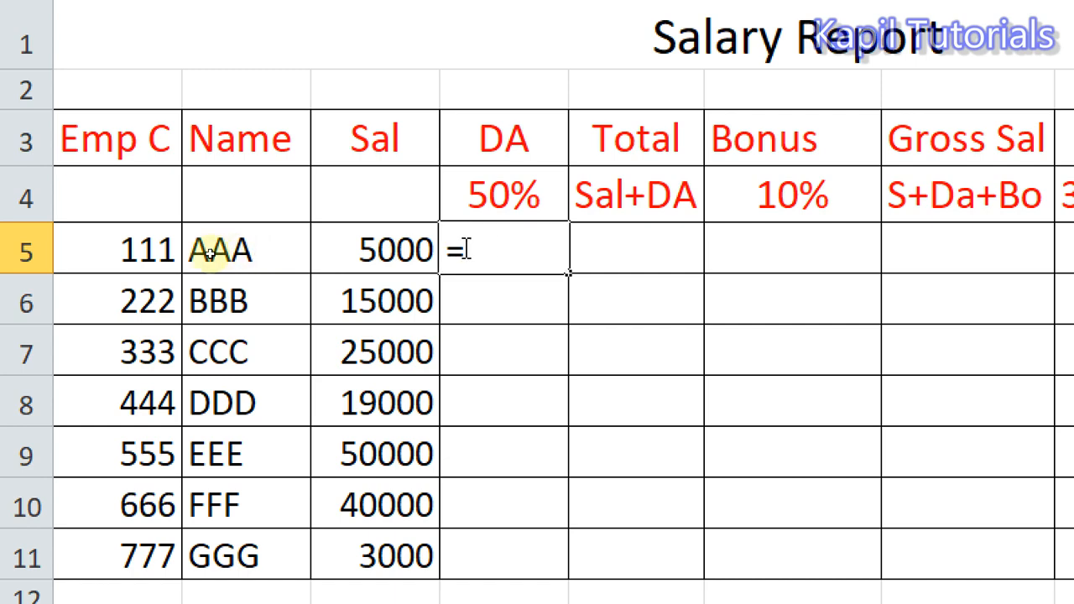
pyautogui.click(380, 252)
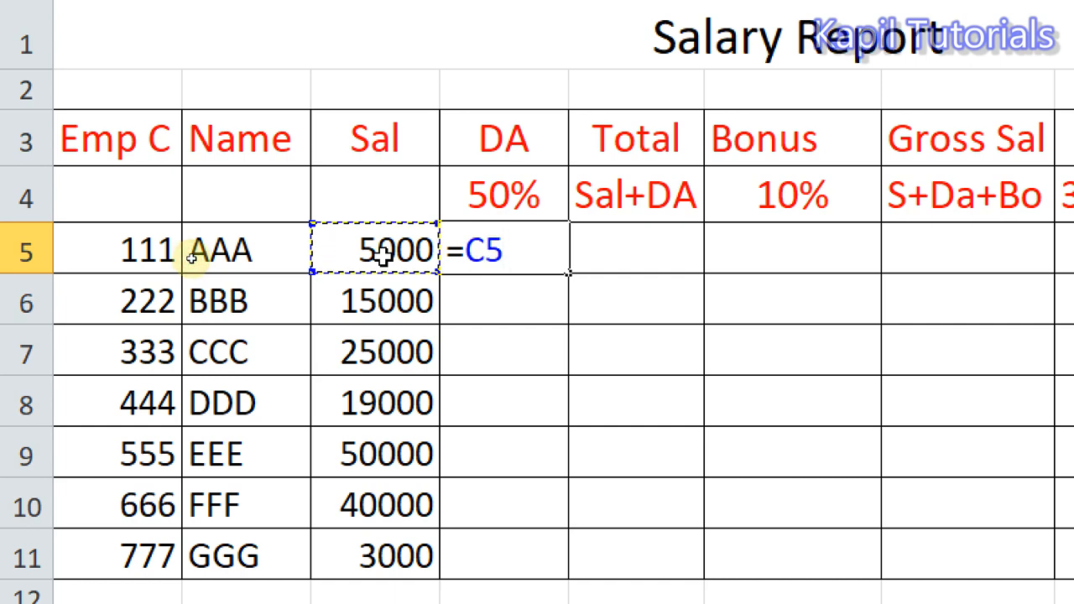
pyautogui.press('Left')
pyautogui.press('Right')
pyautogui.write('*')
pyautogui.press('Left')
pyautogui.press('Left')
pyautogui.write('(')
pyautogui.press('Right')
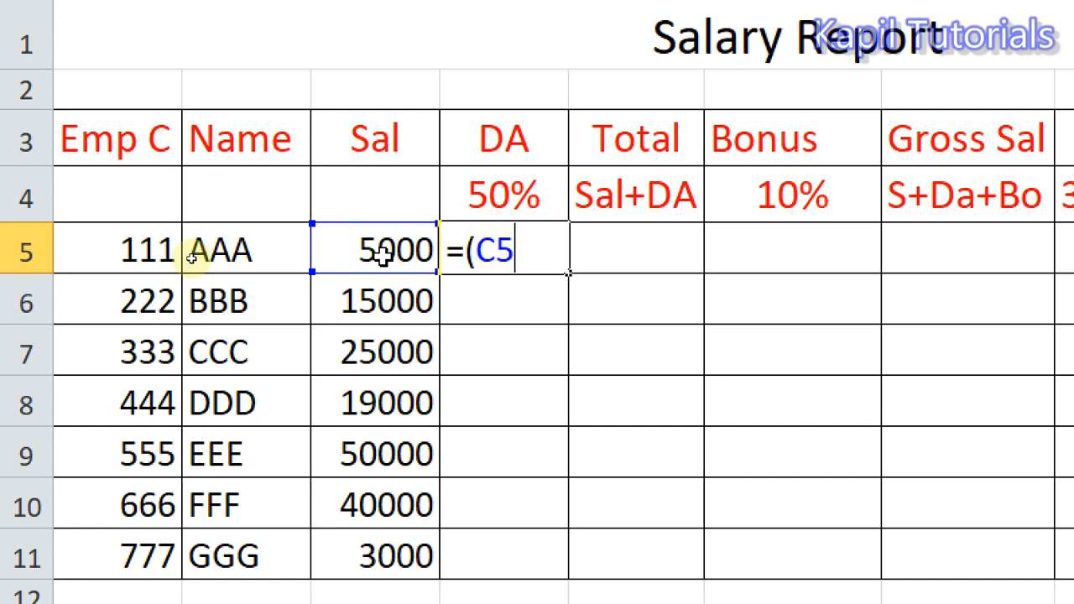
pyautogui.write('*50')
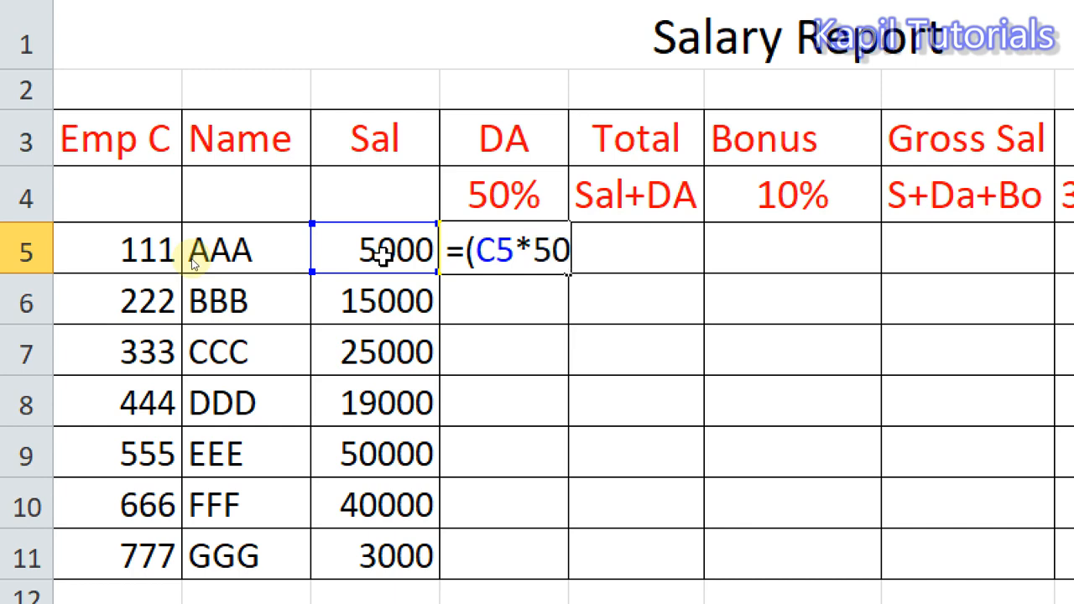
pyautogui.write(')/100')
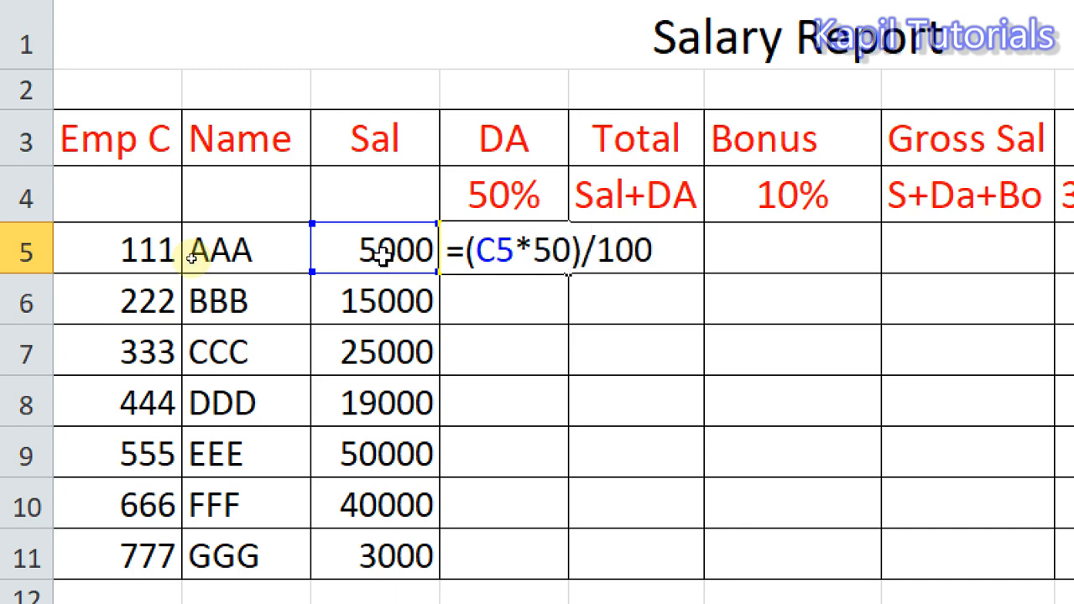
pyautogui.press('Return')
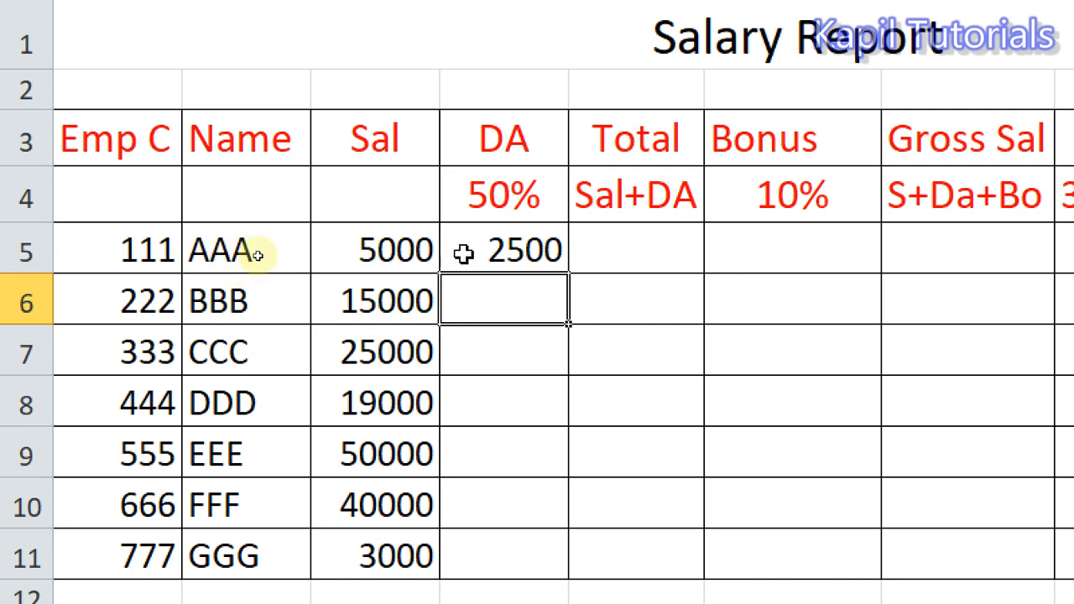
# Step: Fill the DA formula from D5 down through D11 for the remaining employees
pyautogui.click(517, 250)
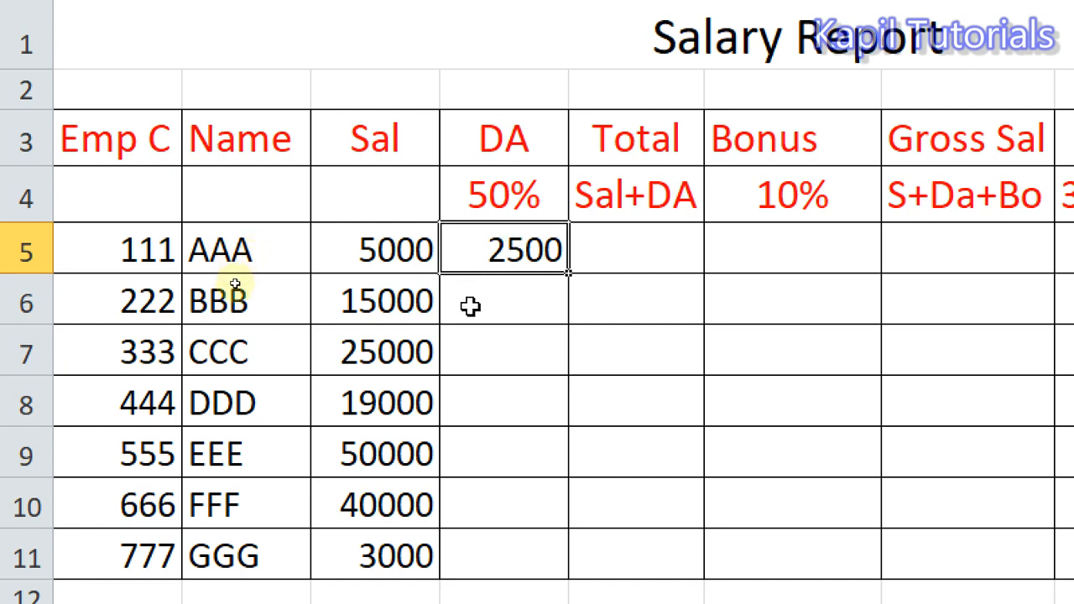
pyautogui.scroll(-1, 467, 309)
pyautogui.scroll(1, 465, 312)
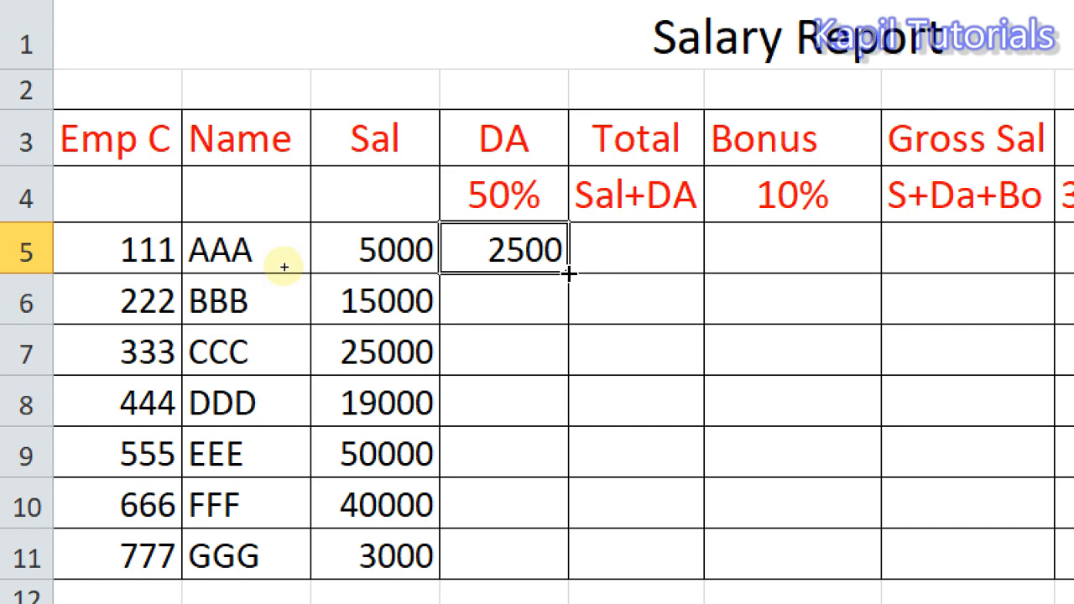
pyautogui.moveTo(569, 273); pyautogui.dragTo(552, 564)
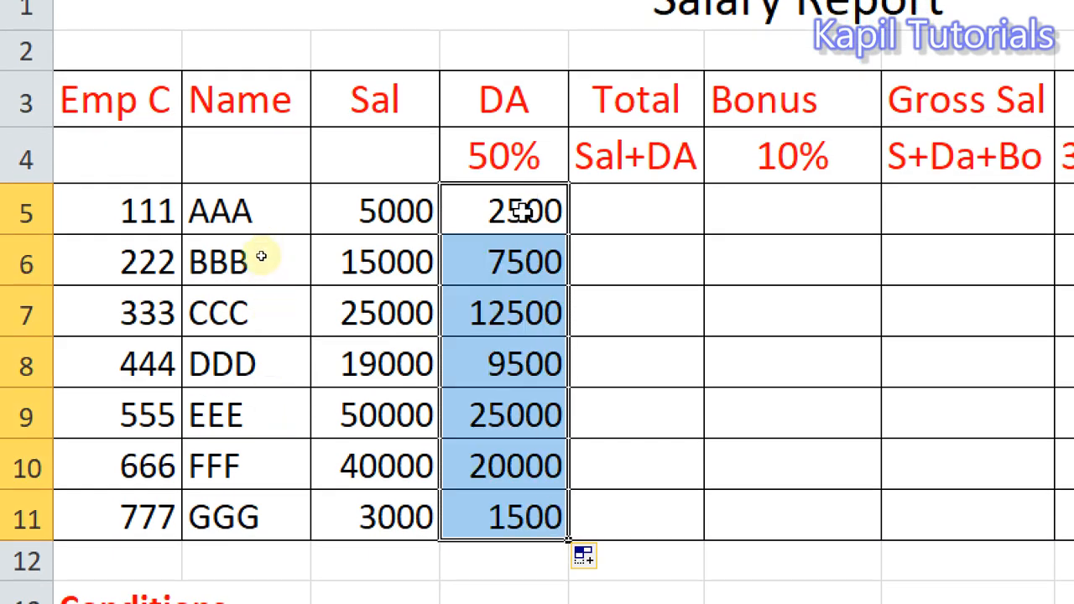
# Step: Inspect the DA formulas in D5 and D6 to compare their salary cell references
pyautogui.click(520, 212)
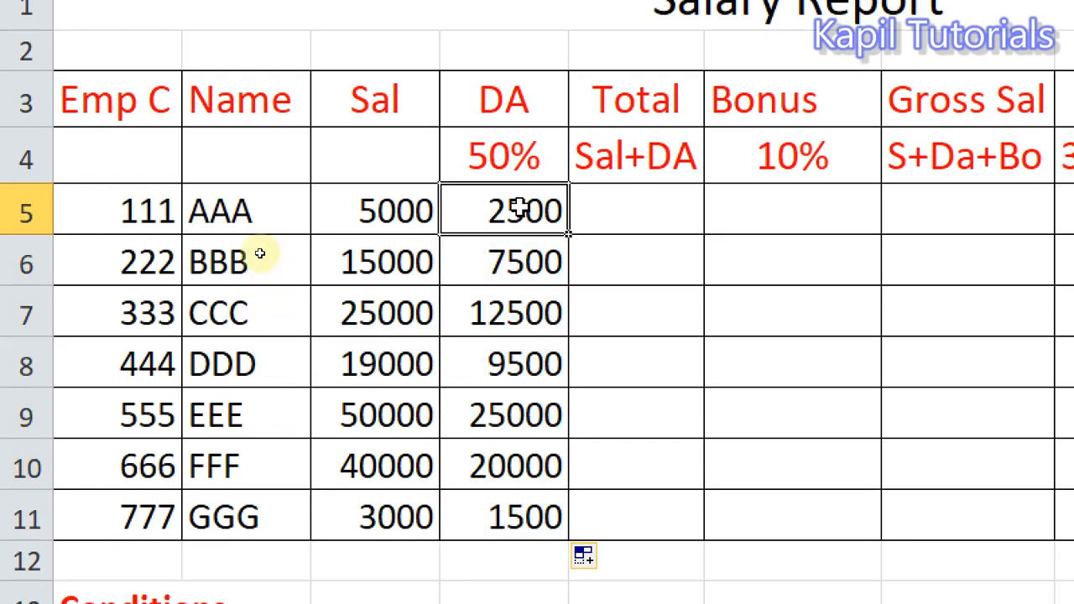
pyautogui.doubleClick(520, 209)
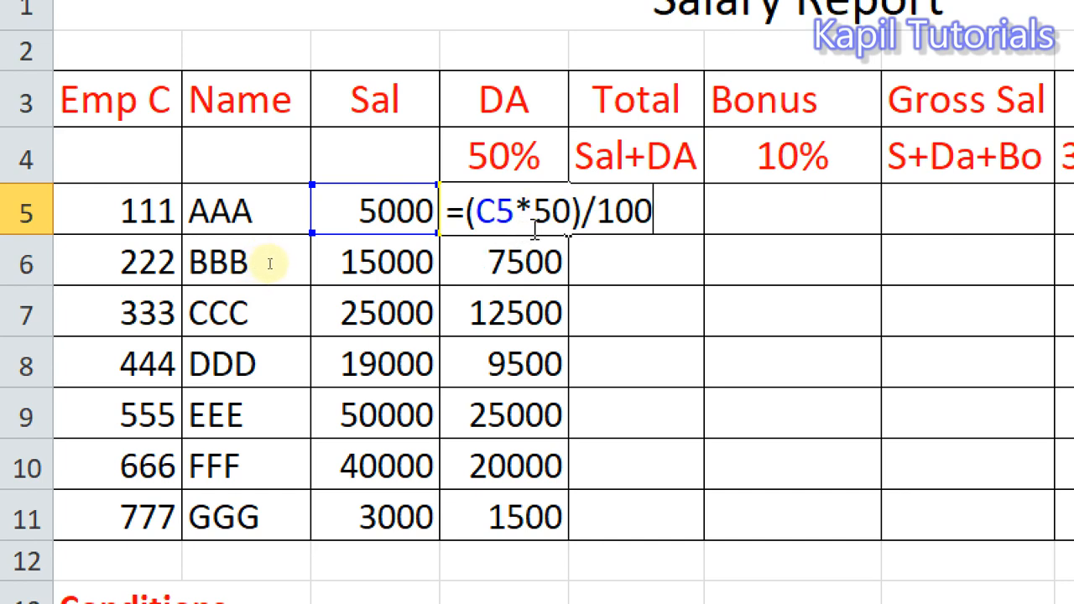
pyautogui.click(512, 268)
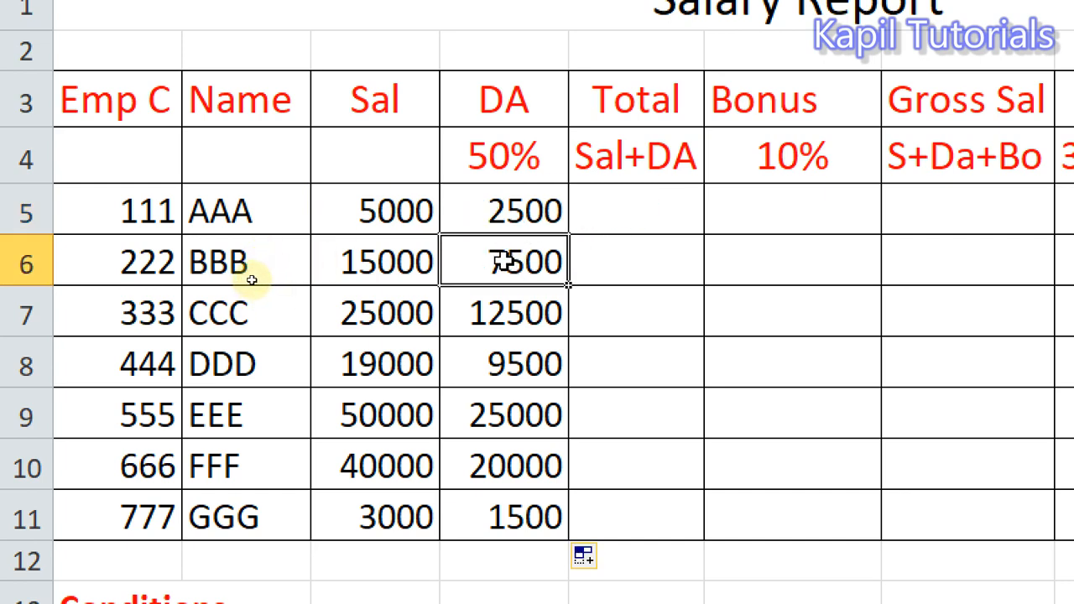
pyautogui.doubleClick(510, 265)
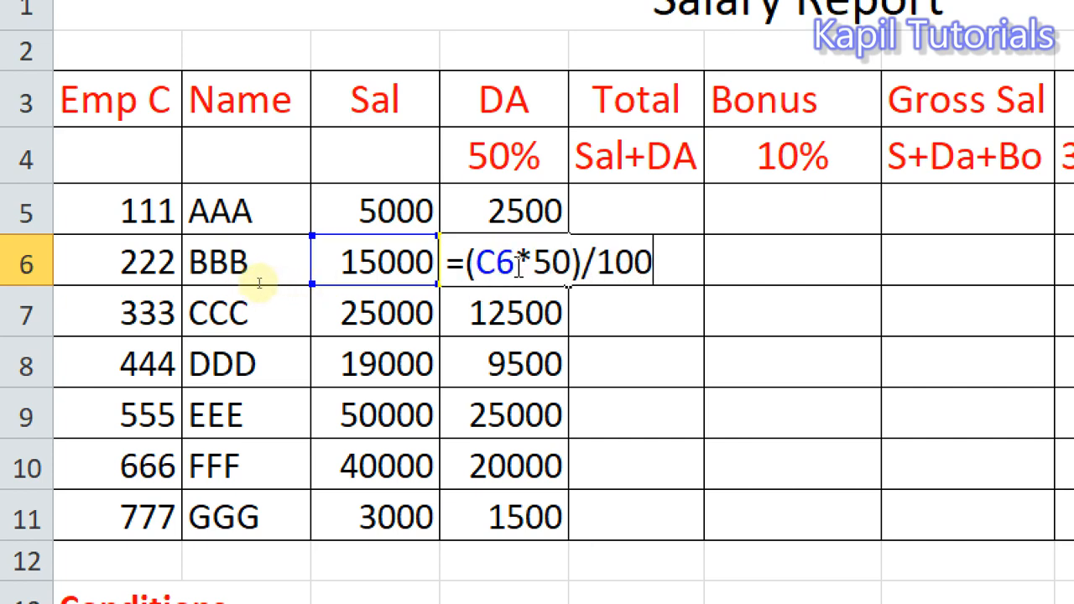
# Step: Compare the DA formulas in D6 and D5 again, checking which salary cell each one references
pyautogui.press('Escape')
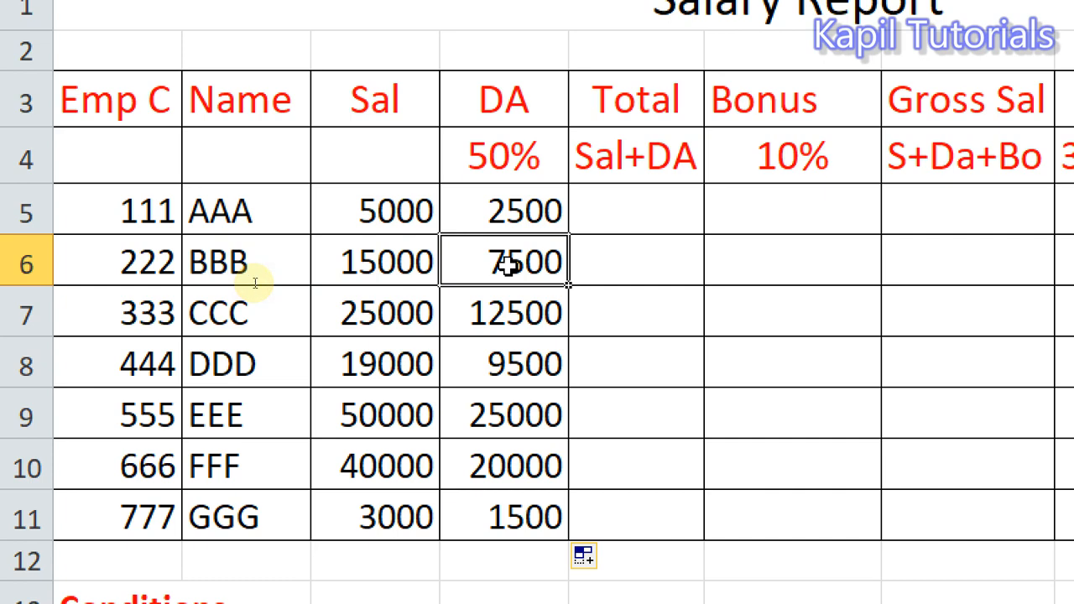
pyautogui.press('F2')
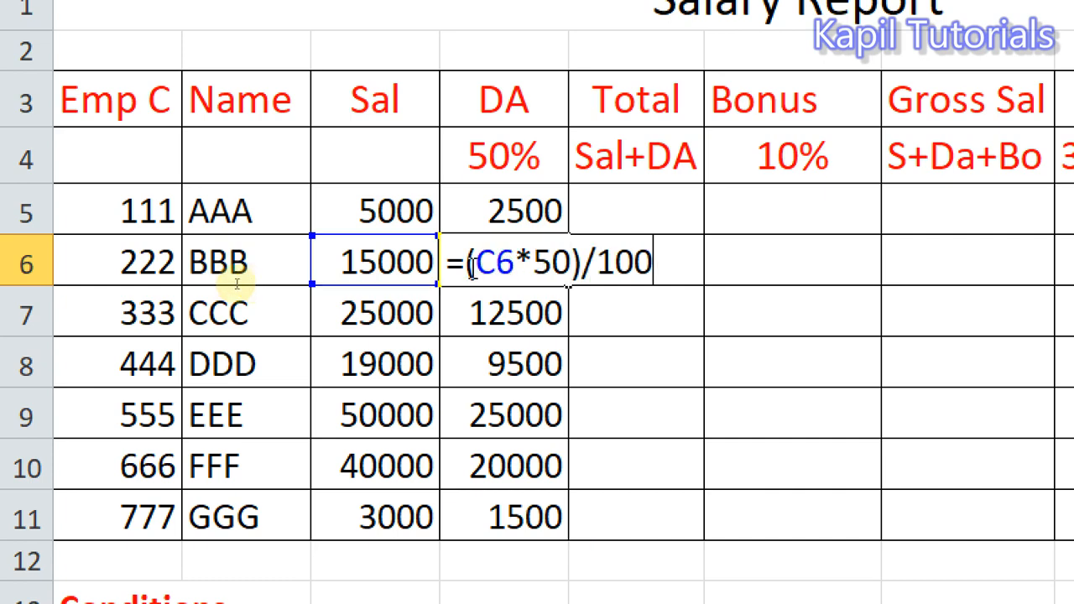
pyautogui.press('Escape')
pyautogui.click(492, 213)
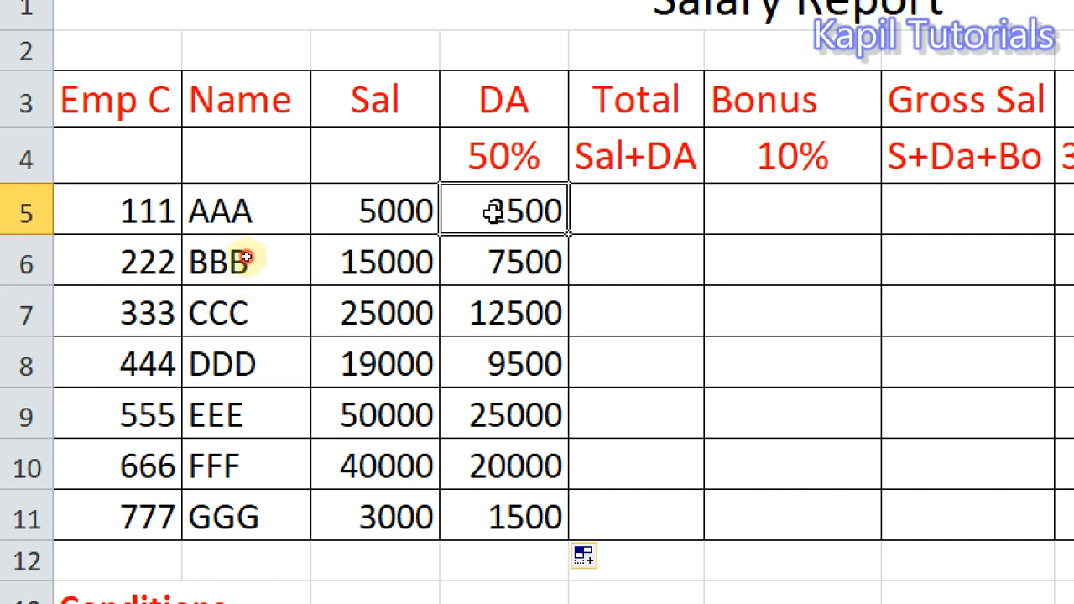
pyautogui.press('F2')
pyautogui.press('Escape')
pyautogui.click(501, 268)
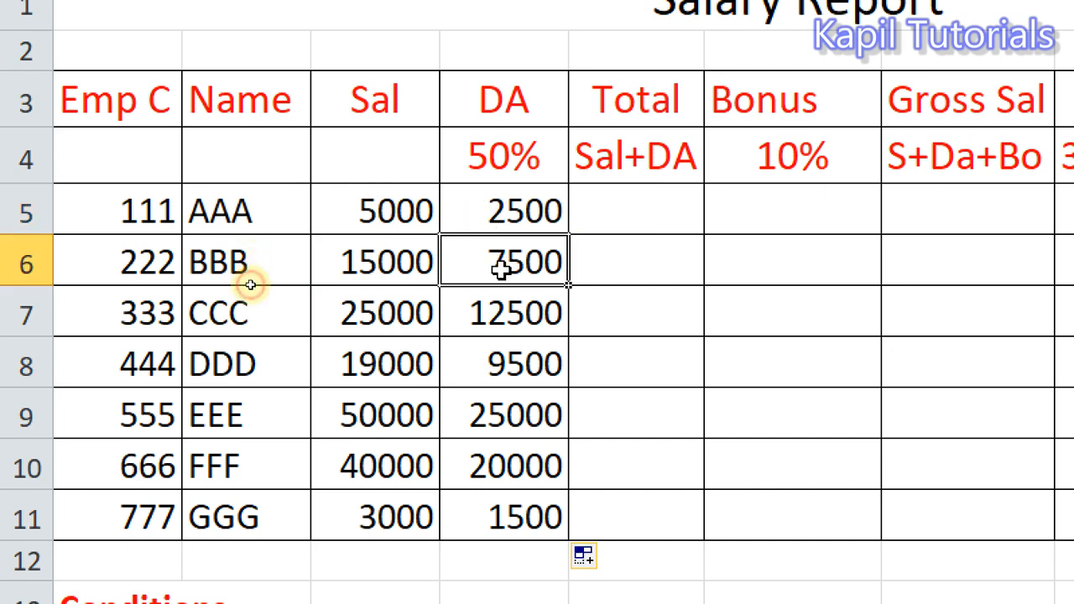
pyautogui.press('F2')
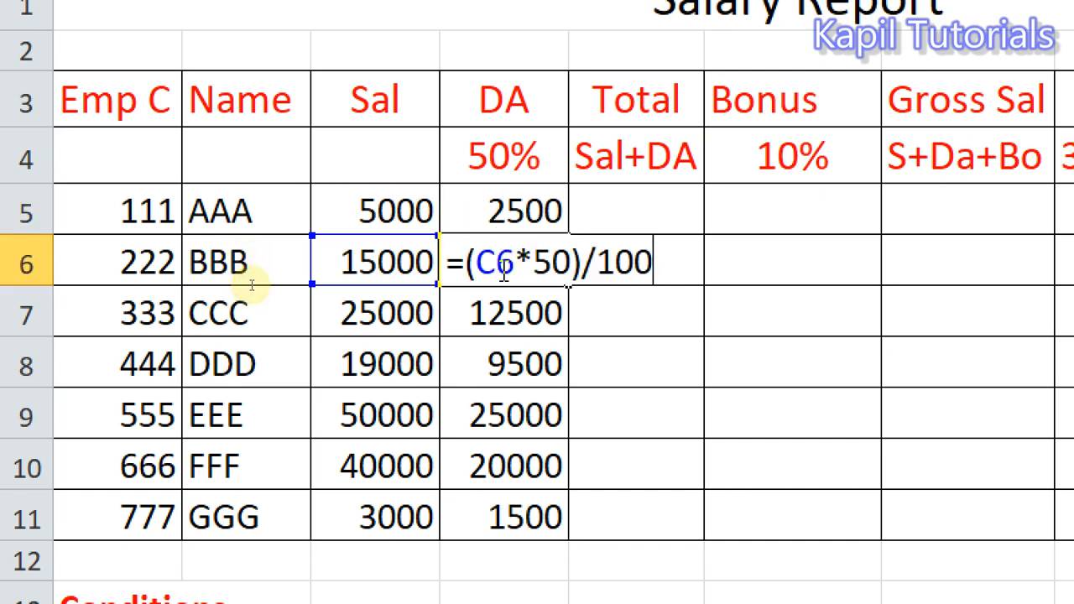
pyautogui.press('Escape')
# Step: Inspect the copied DA formulas in D7 and D8 and the original formula in D5
pyautogui.click(493, 319)
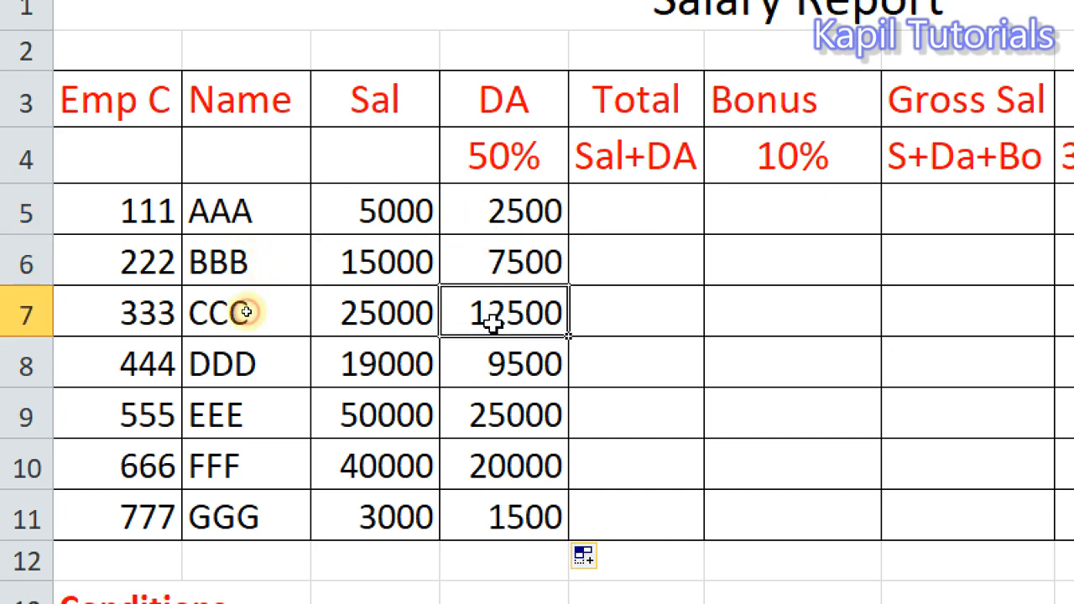
pyautogui.press('F2')
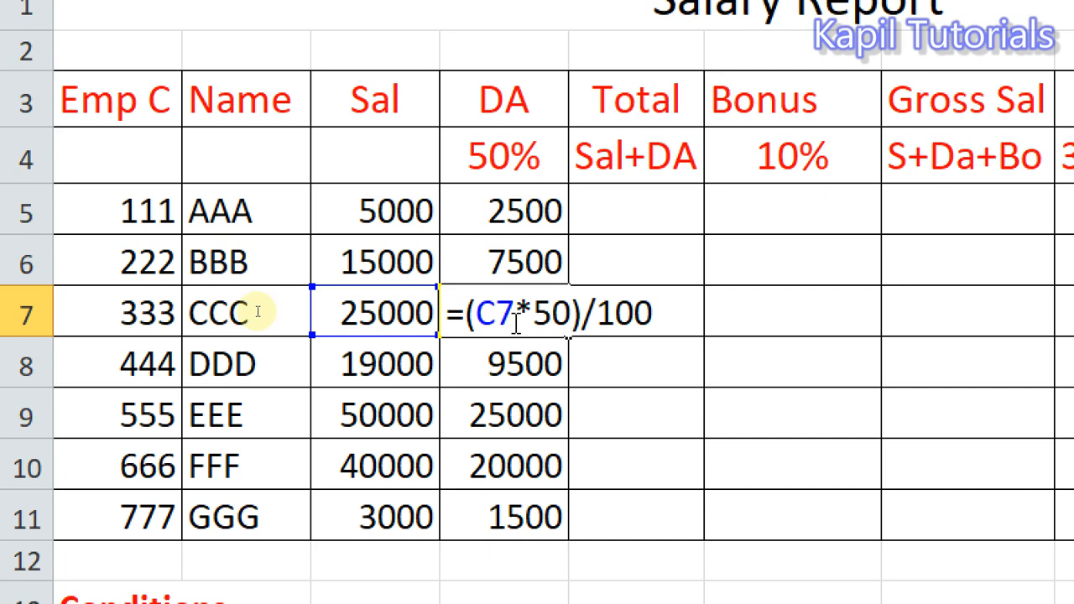
pyautogui.press('Escape')
pyautogui.click(504, 356)
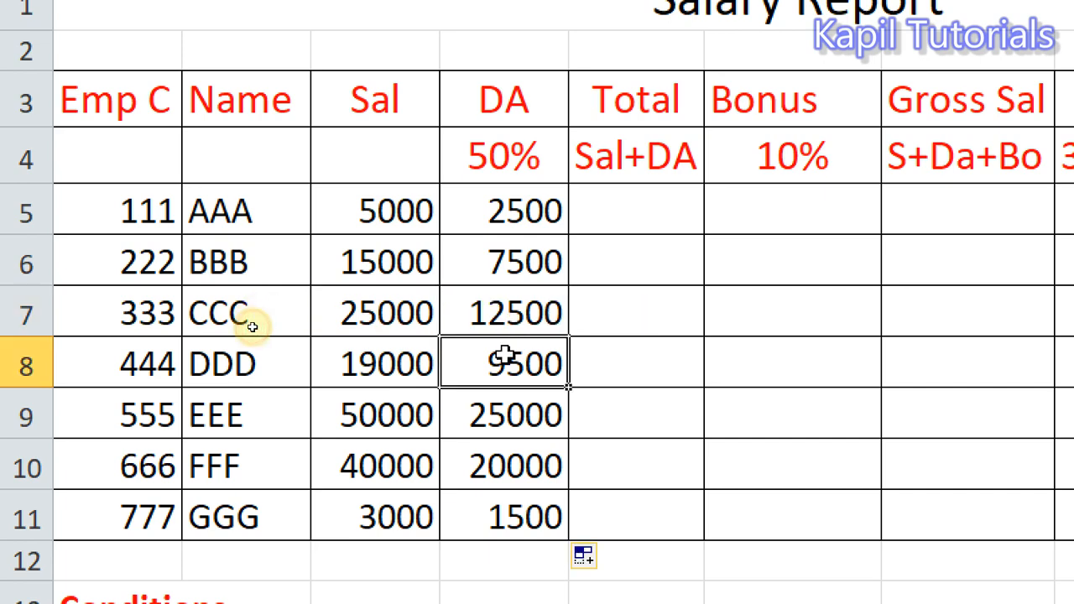
pyautogui.doubleClick(503, 356)
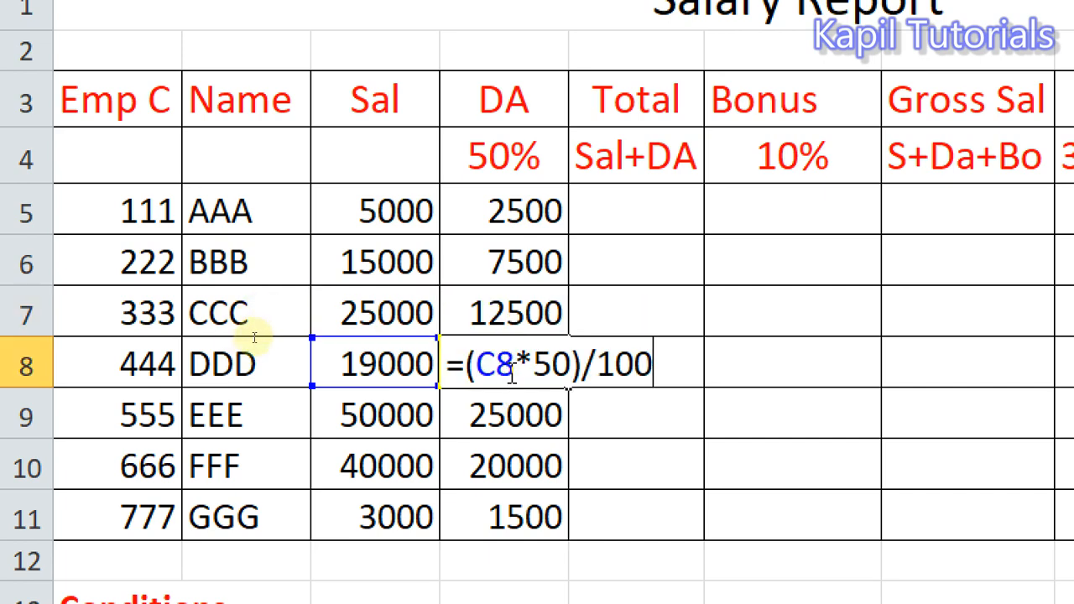
pyautogui.press('Escape')
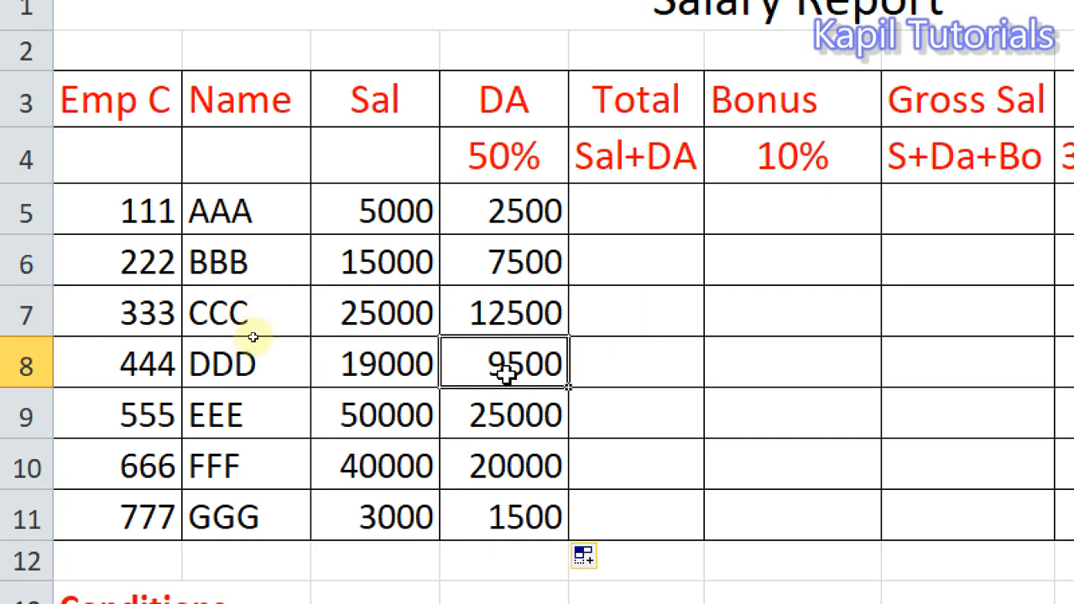
pyautogui.click(506, 220)
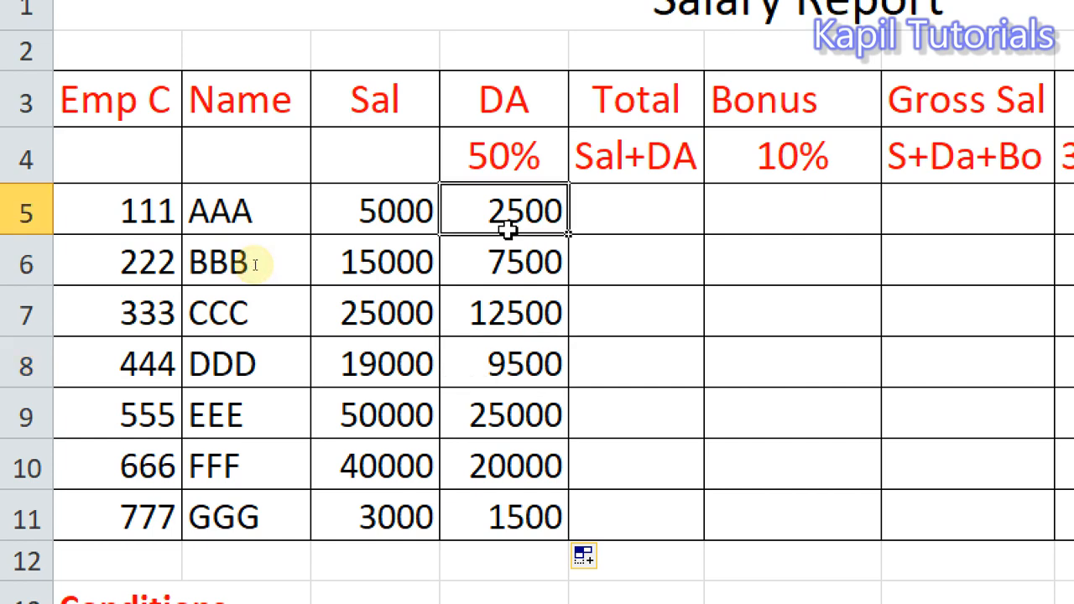
pyautogui.doubleClick(506, 219)
pyautogui.press('Escape')
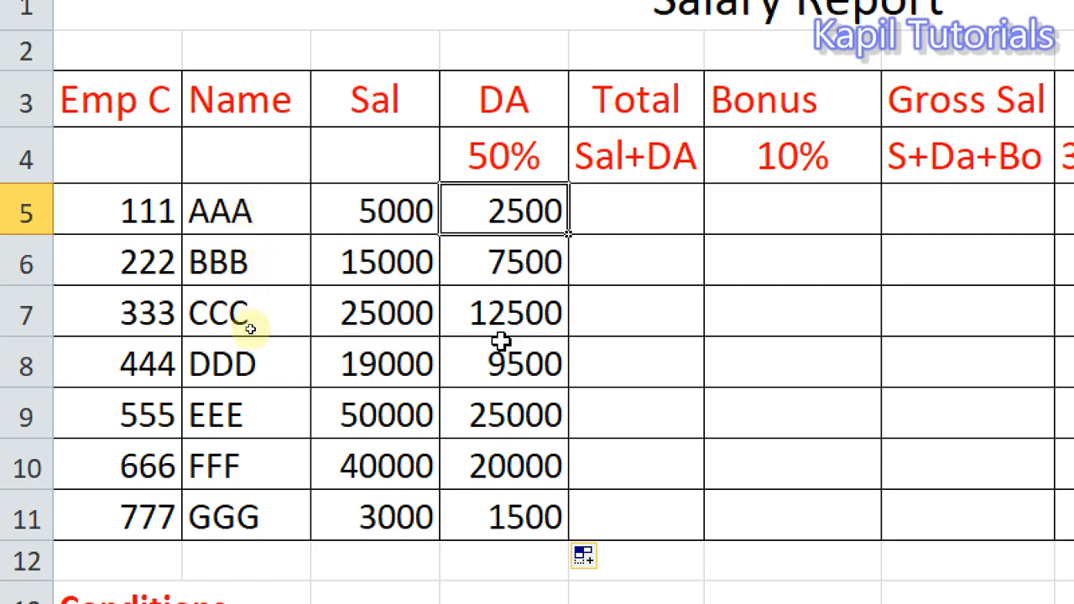
# Step: Enter =C5+D5 in E5 as the first employee's Total and fill it down through E11
pyautogui.click(658, 212)
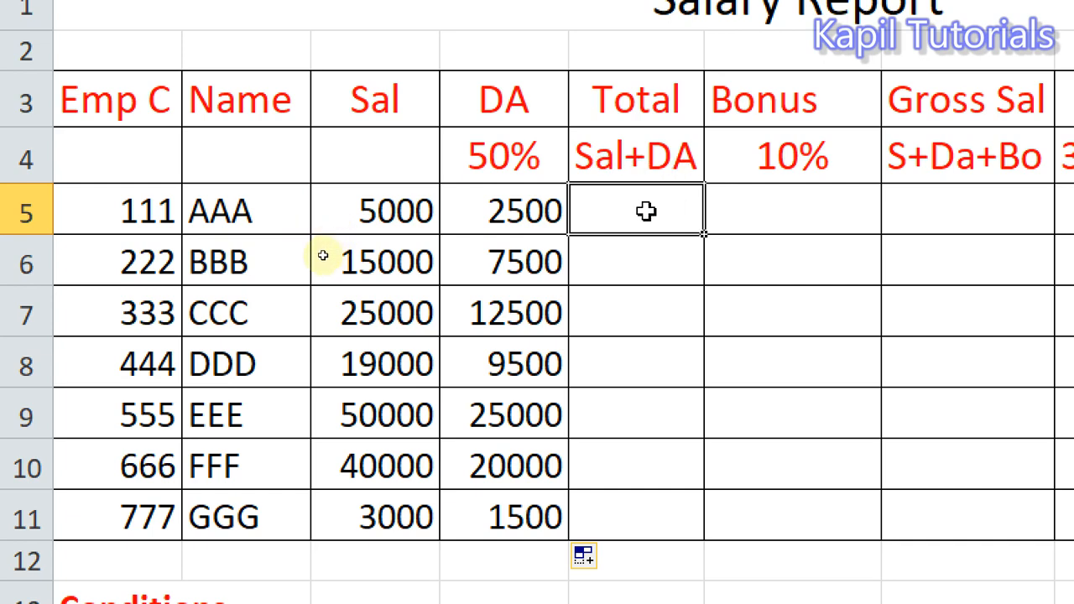
pyautogui.write('=')
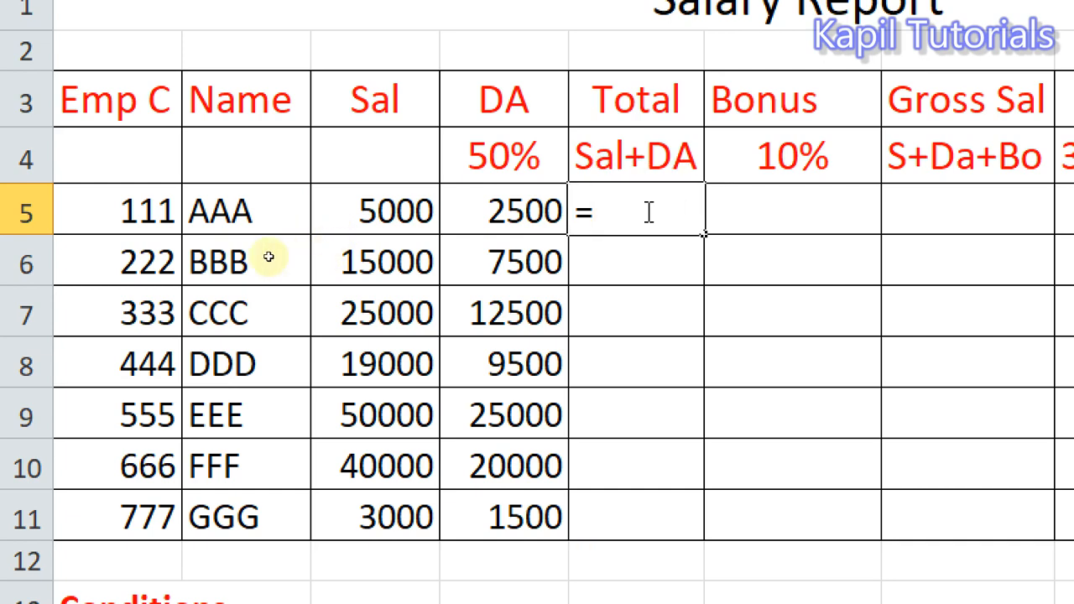
pyautogui.click(374, 207)
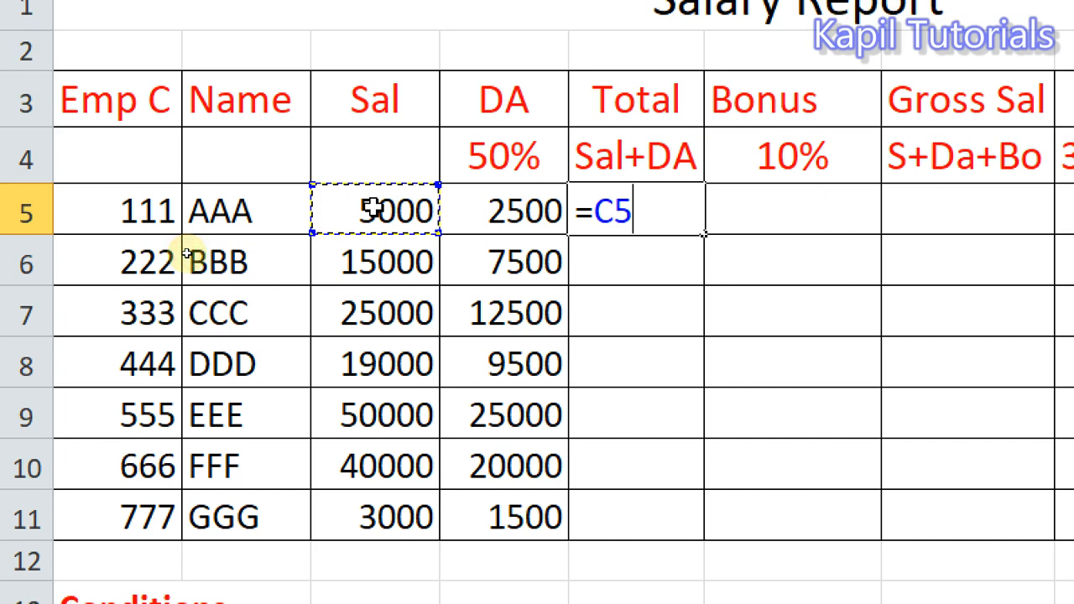
pyautogui.write('+')
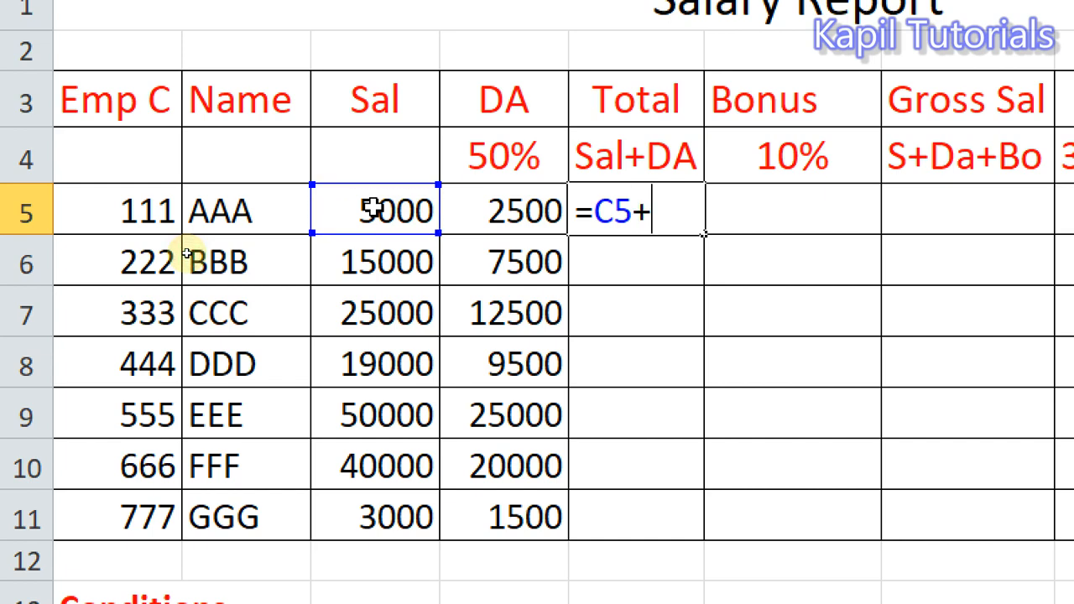
pyautogui.click(503, 214)
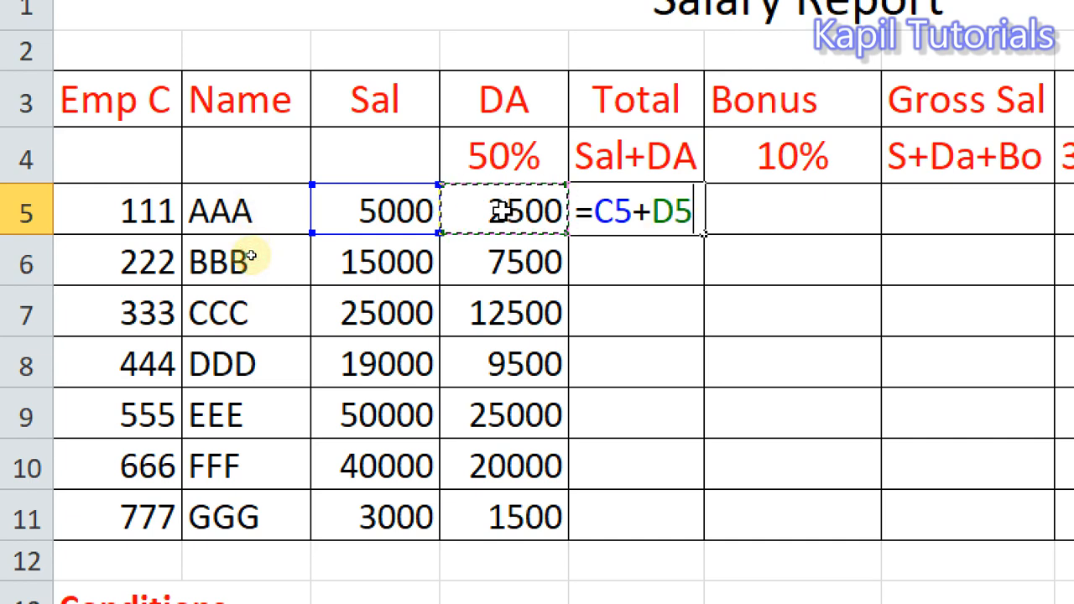
pyautogui.press('Return')
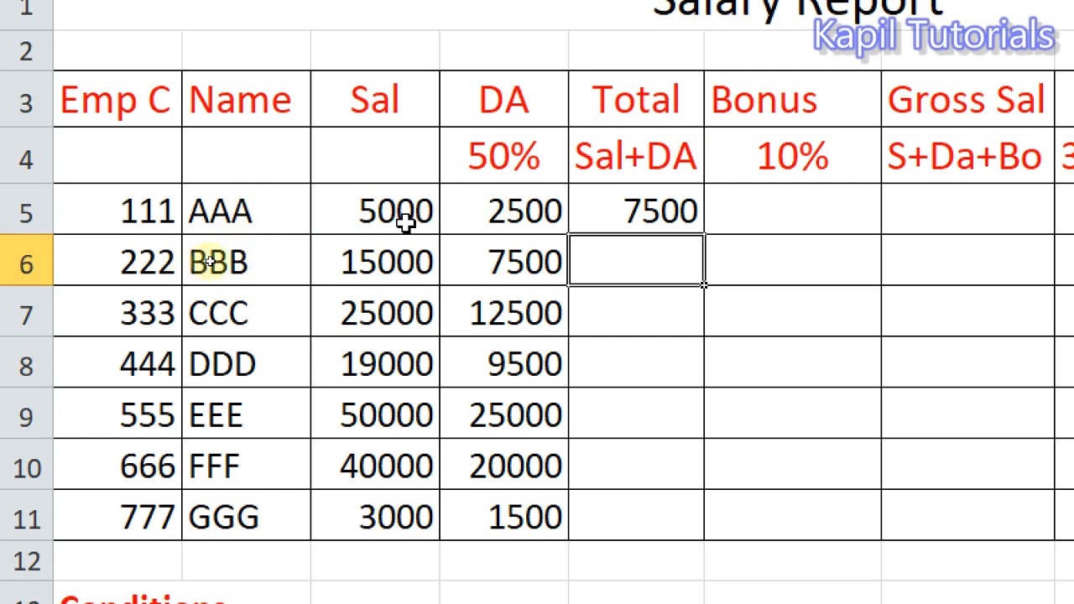
pyautogui.click(648, 223)
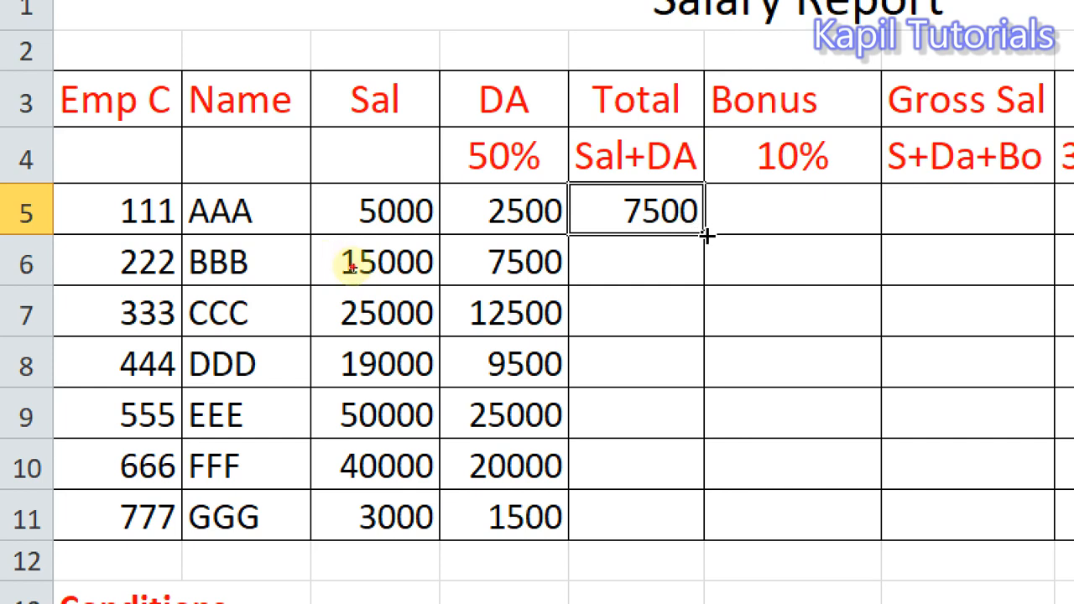
pyautogui.moveTo(707, 237); pyautogui.dragTo(695, 527)
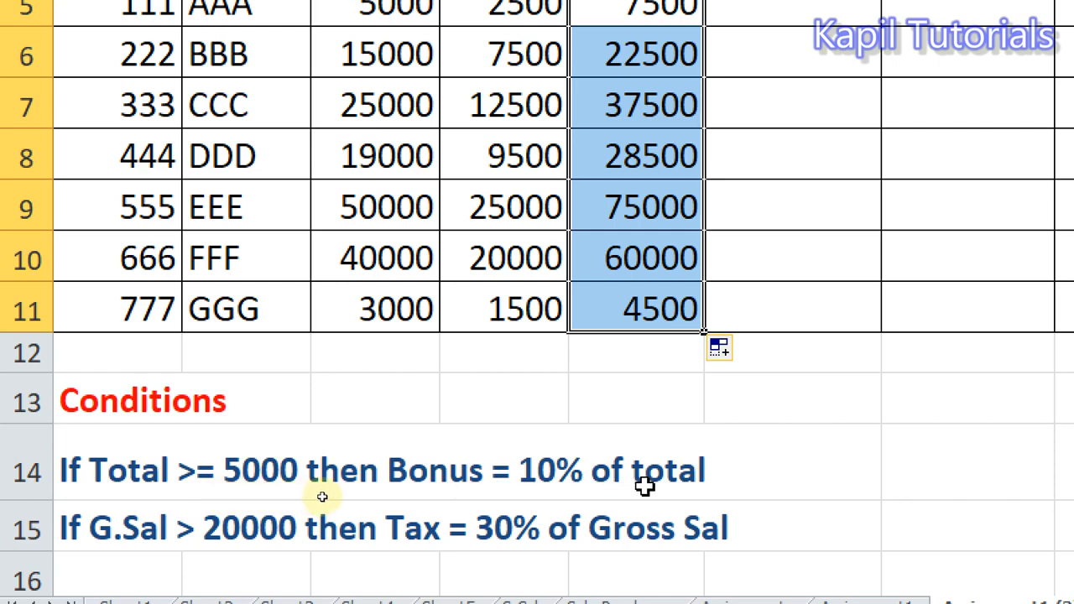
# Step: Begin the Bonus formula in F5 with an IF function that tests E5>=5000
pyautogui.scroll(1, 644, 487)
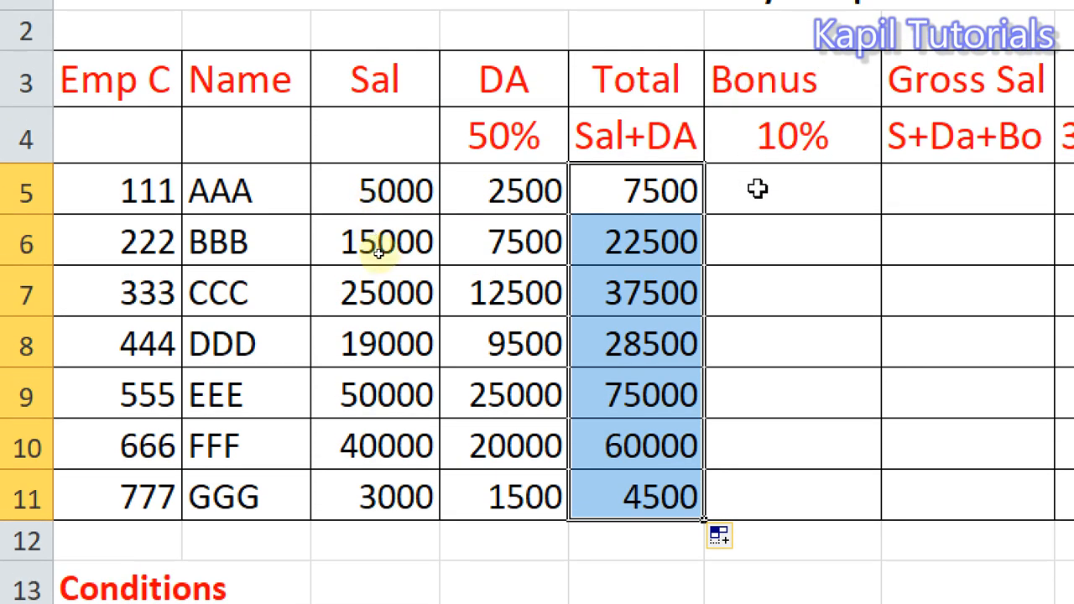
pyautogui.click(758, 189)
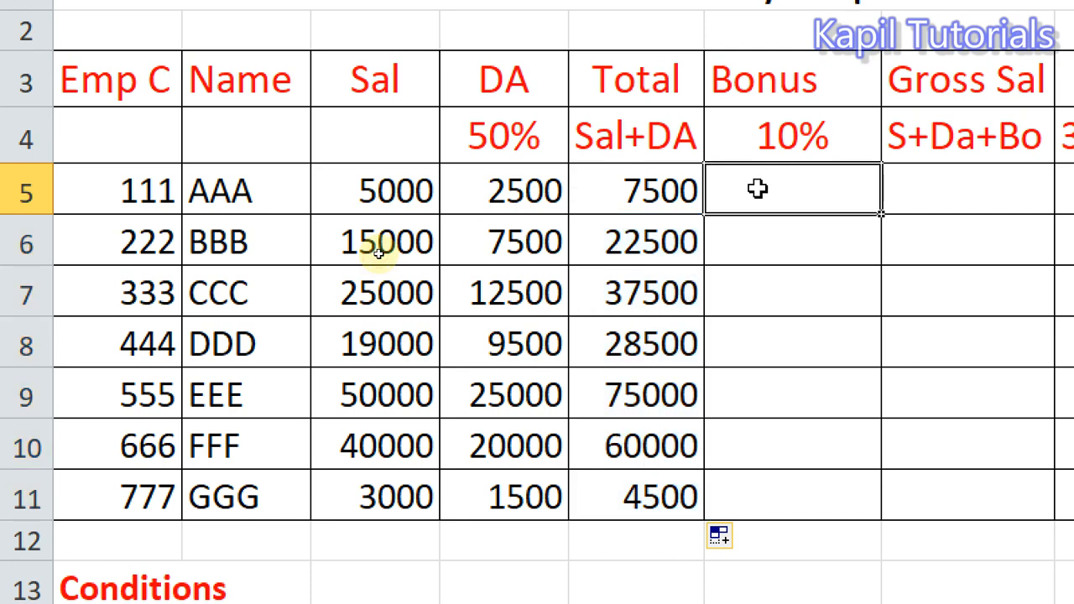
pyautogui.write('=')
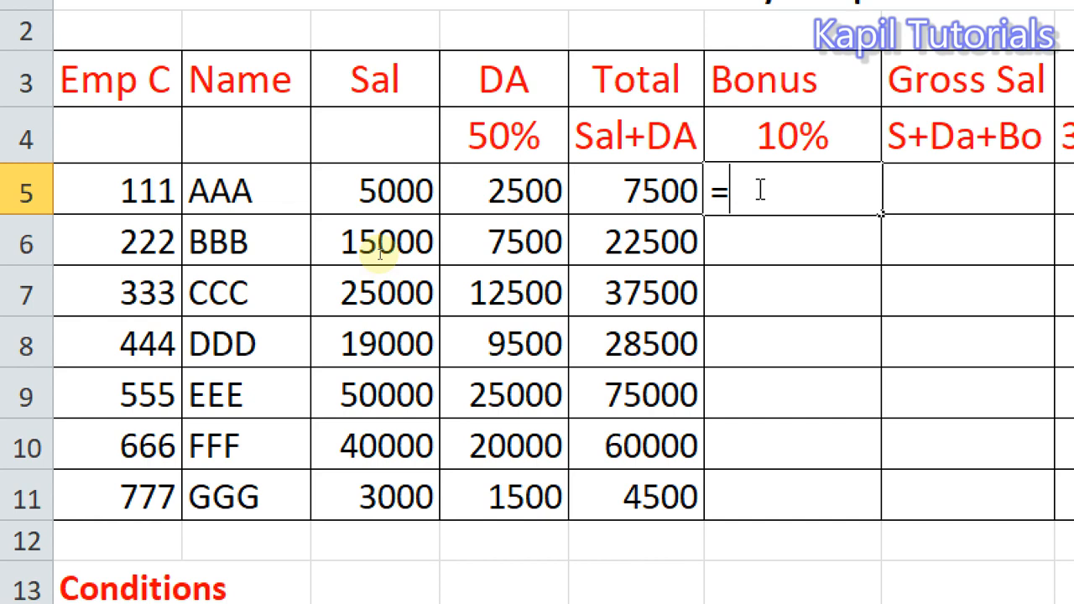
pyautogui.write('if')
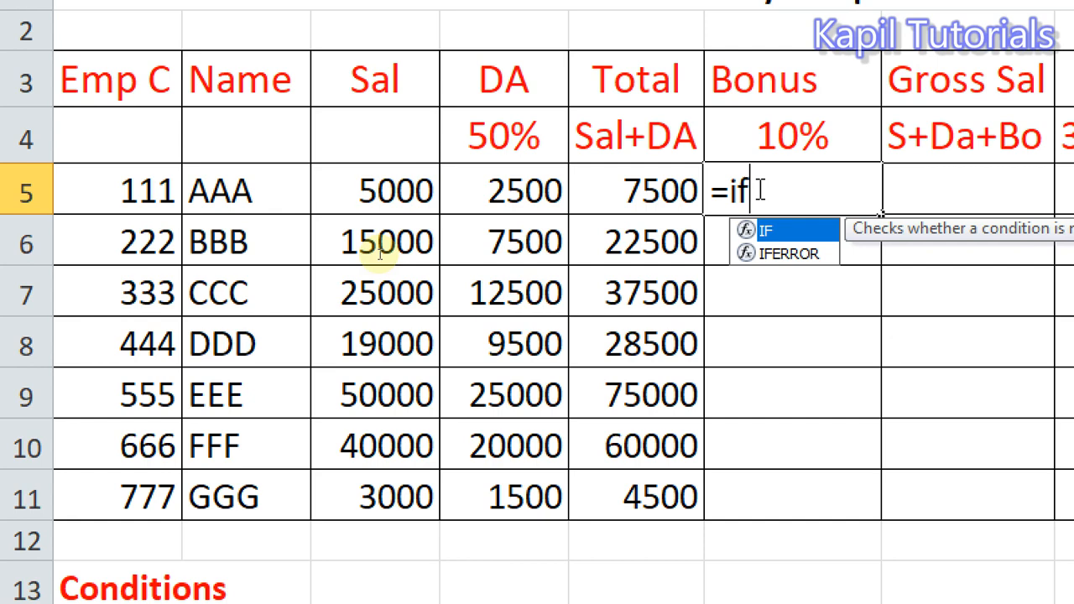
pyautogui.write('(')
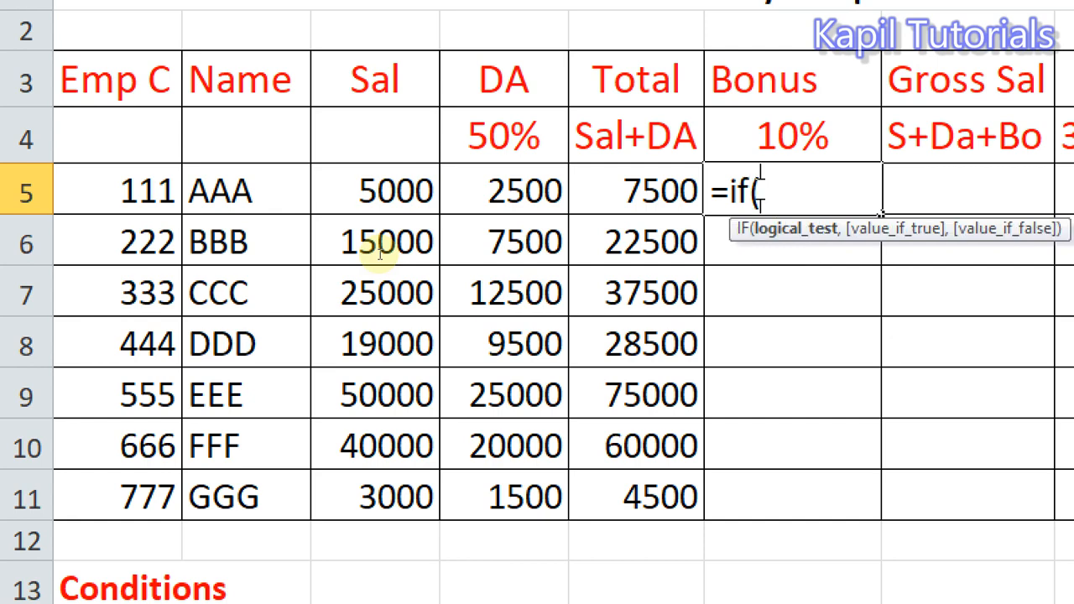
pyautogui.click(638, 188)
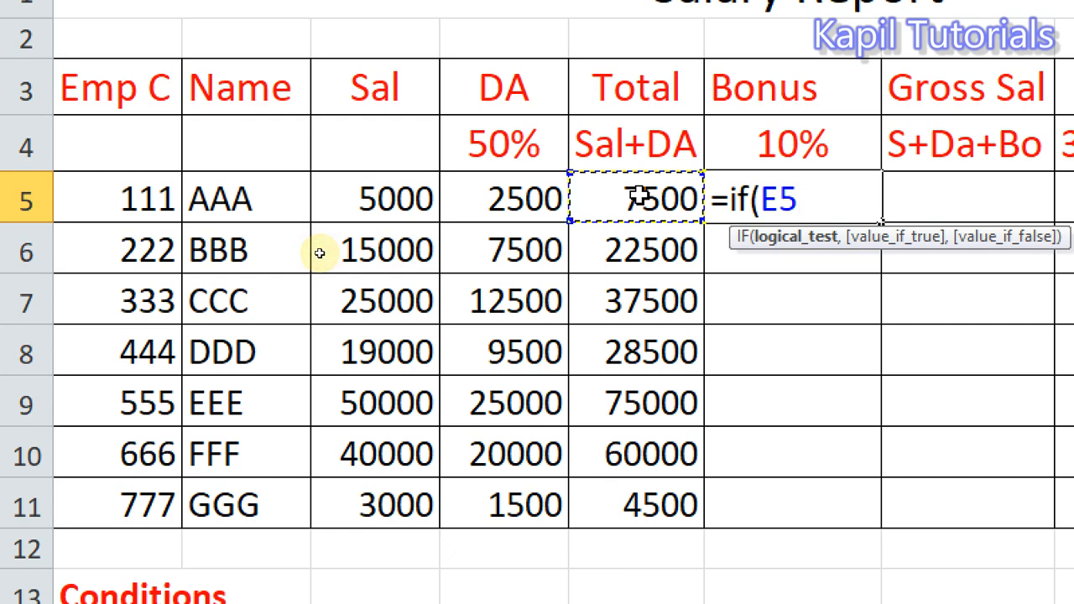
pyautogui.write('>')
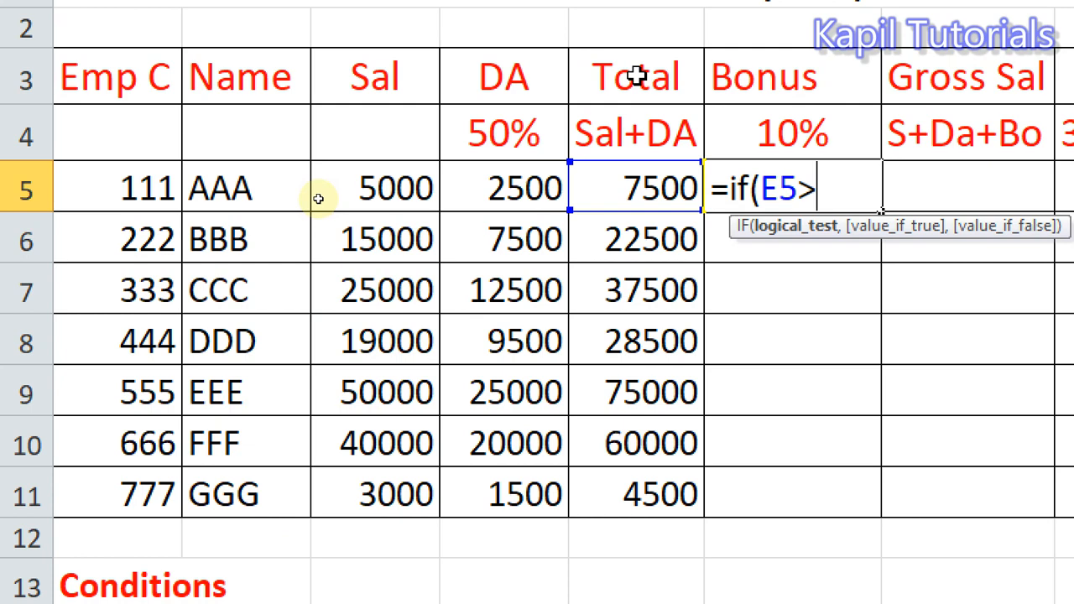
pyautogui.write('=5000')
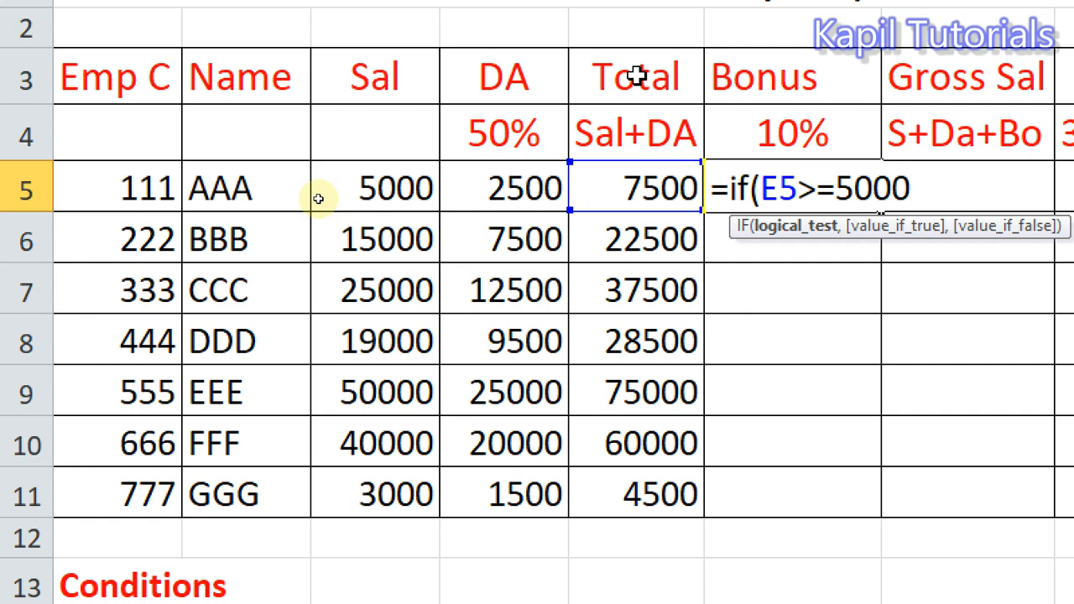
pyautogui.write(',')
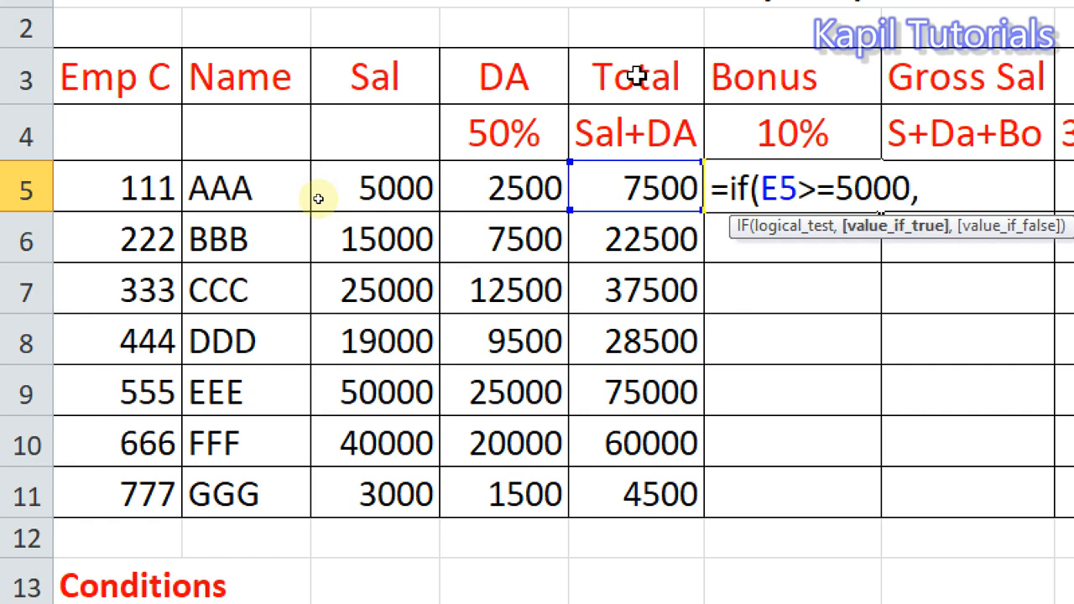
# Step: Add (e5*10/100) as the value-if-true argument of the Bonus formula in F5
pyautogui.write('(')
pyautogui.write('e5')
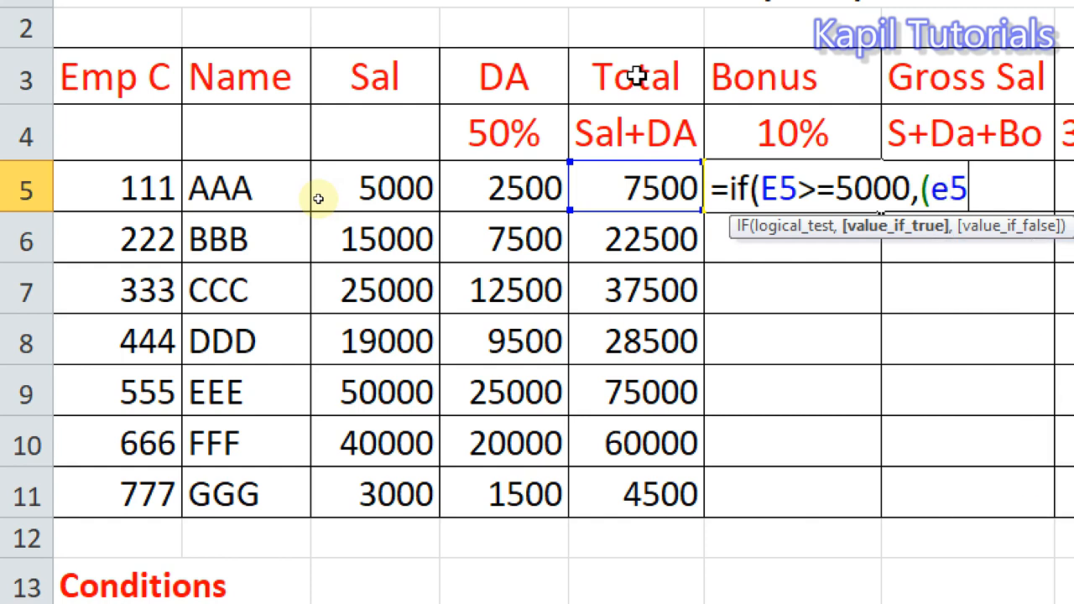
pyautogui.write('*100/')
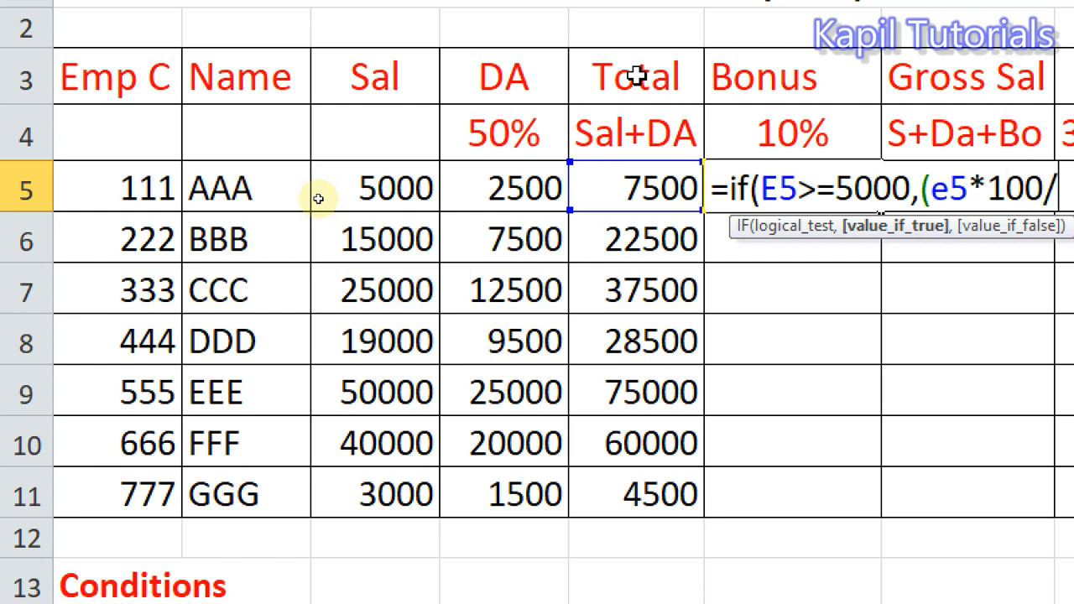
pyautogui.write('100')
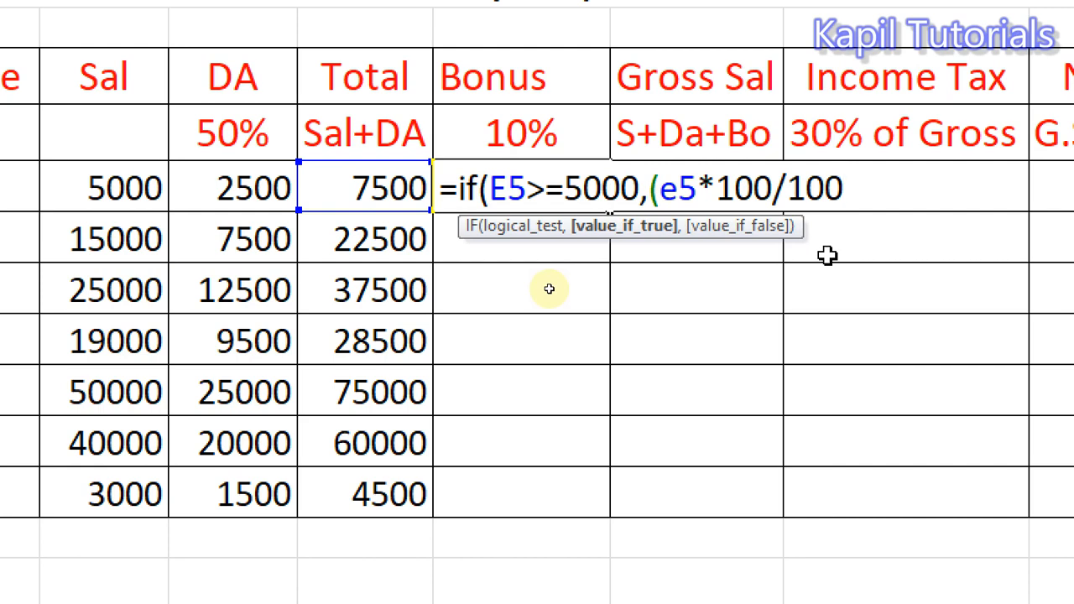
pyautogui.write(')')
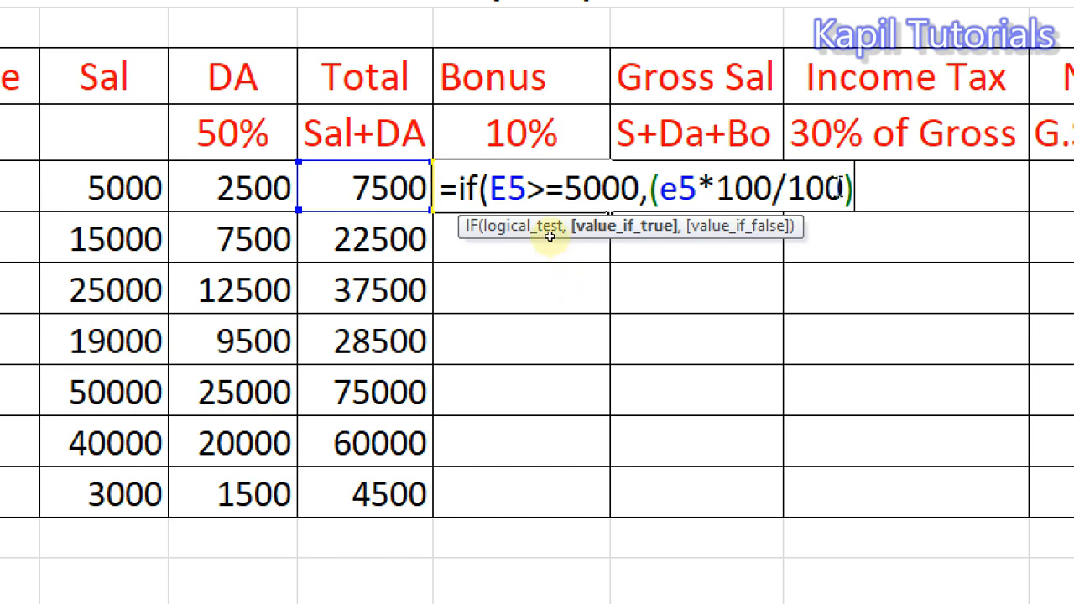
pyautogui.press('Left')
pyautogui.press('Left')
pyautogui.press('Left')
pyautogui.press('Left')
pyautogui.press('Left')
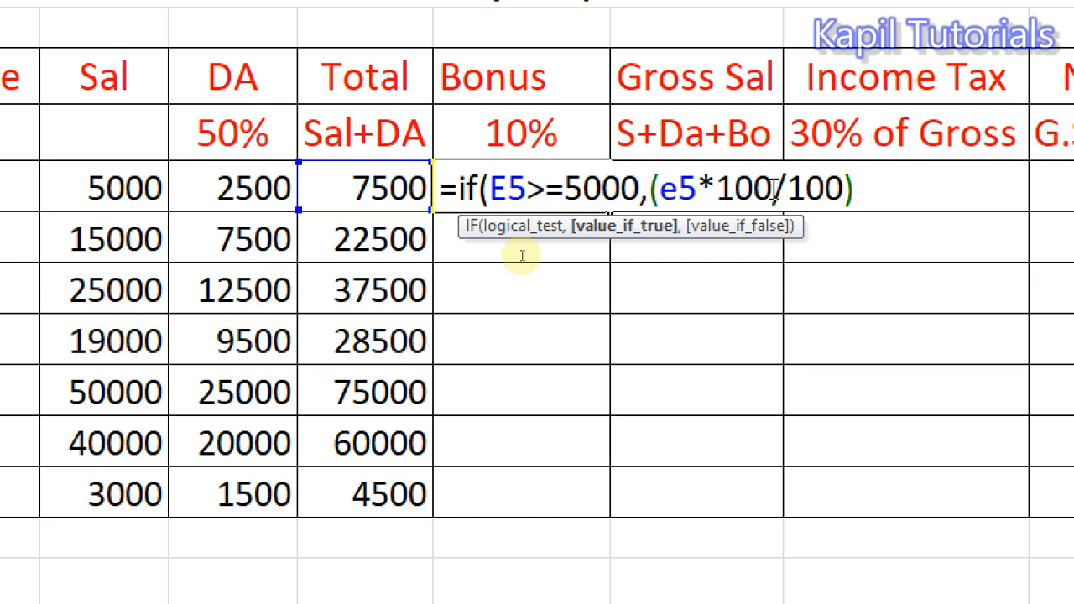
pyautogui.press('BackSpace')
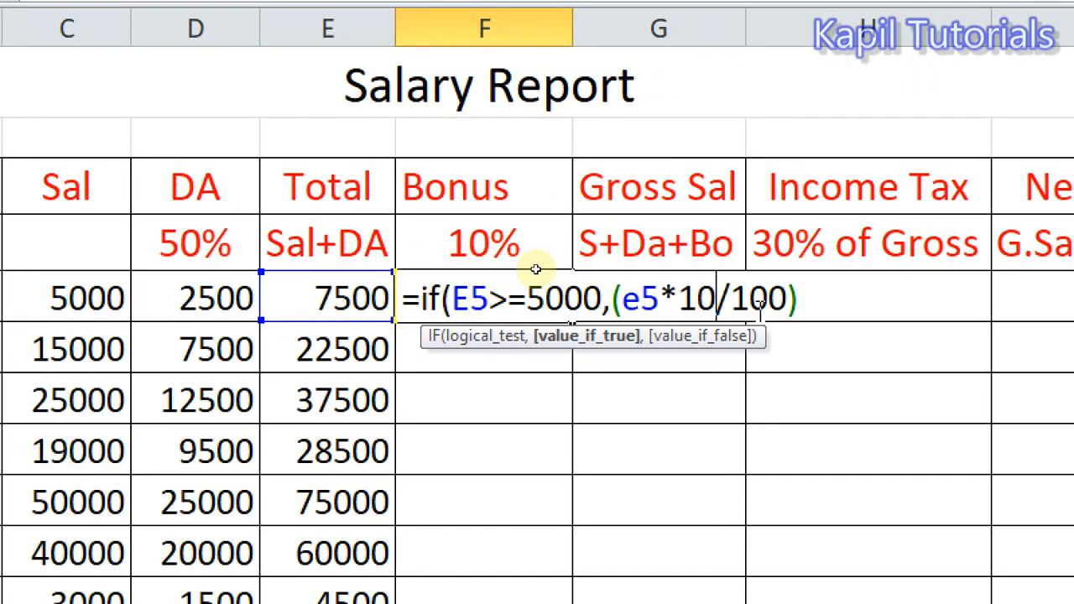
# Step: Complete the IF formula in F5 with "No Bonus" as the value-if-false argument and enter it
pyautogui.click(803, 302)
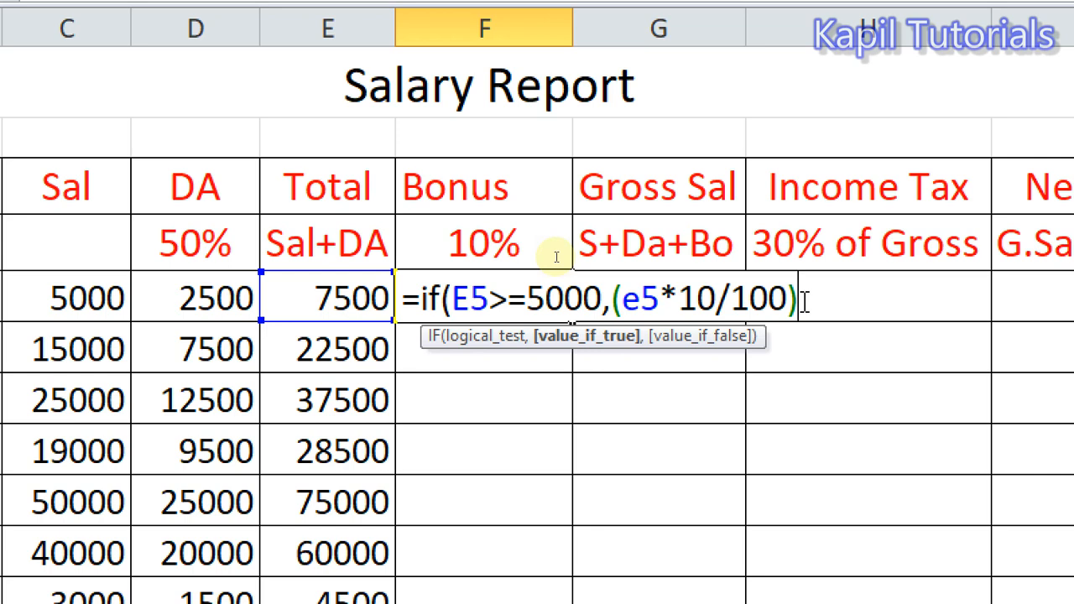
pyautogui.write(',')
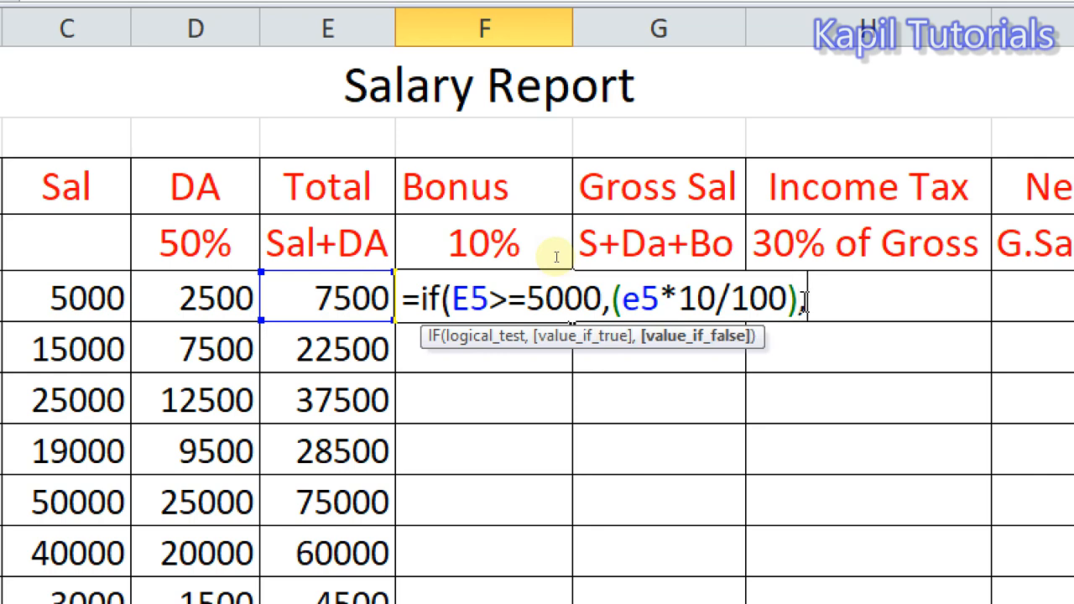
pyautogui.write(' "')
pyautogui.write('No ')
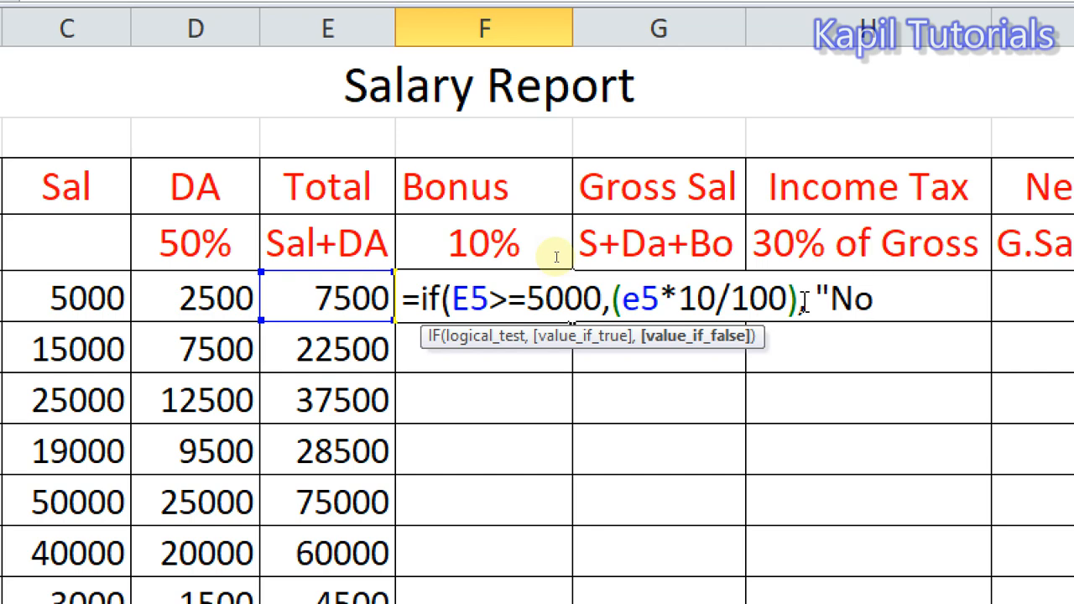
pyautogui.write('Bonus')
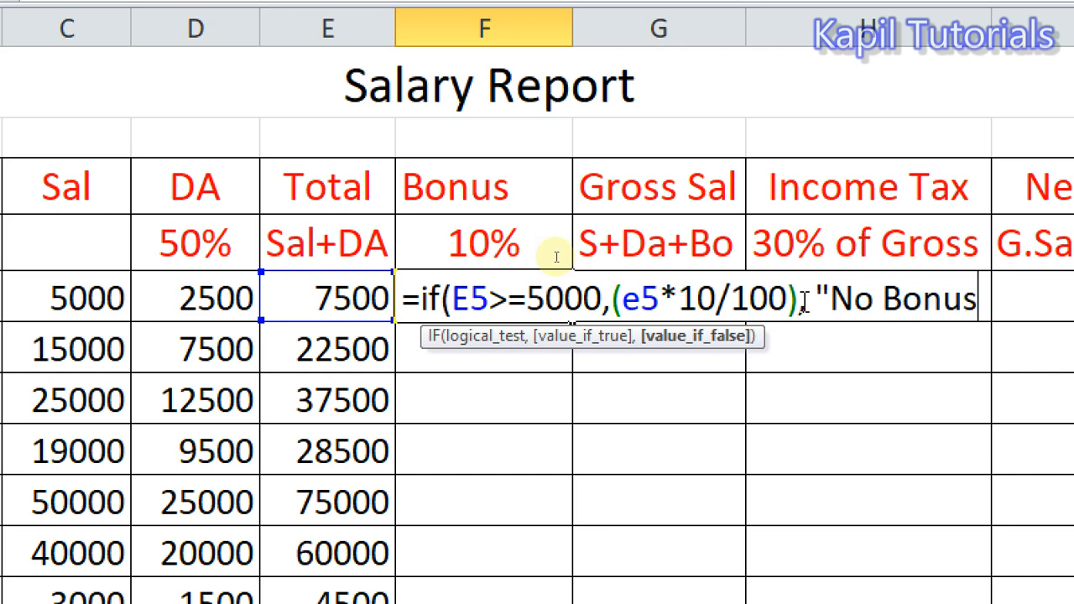
pyautogui.write('")')
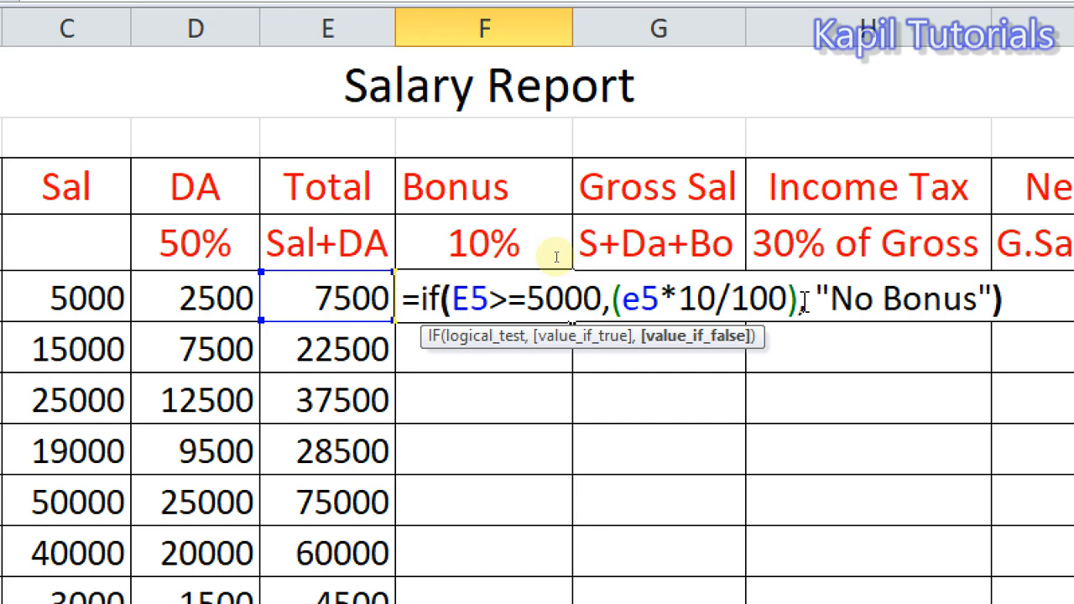
pyautogui.press('Return')
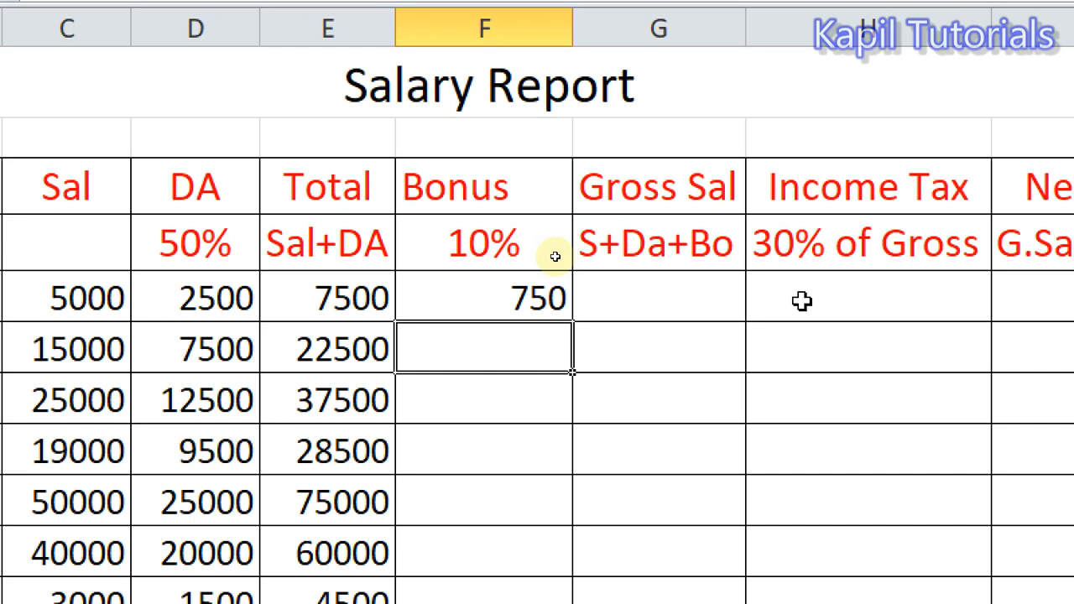
# Step: Fill the Bonus formula from F5 down through F11
pyautogui.click(463, 292)
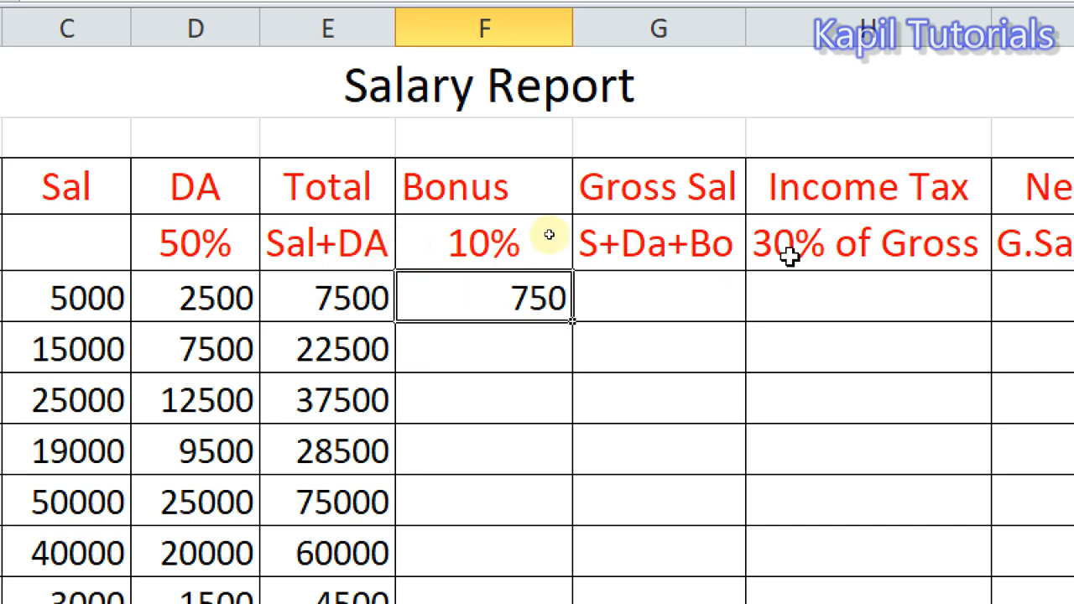
pyautogui.scroll(-1, 789, 258)
pyautogui.scroll(1, 789, 257)
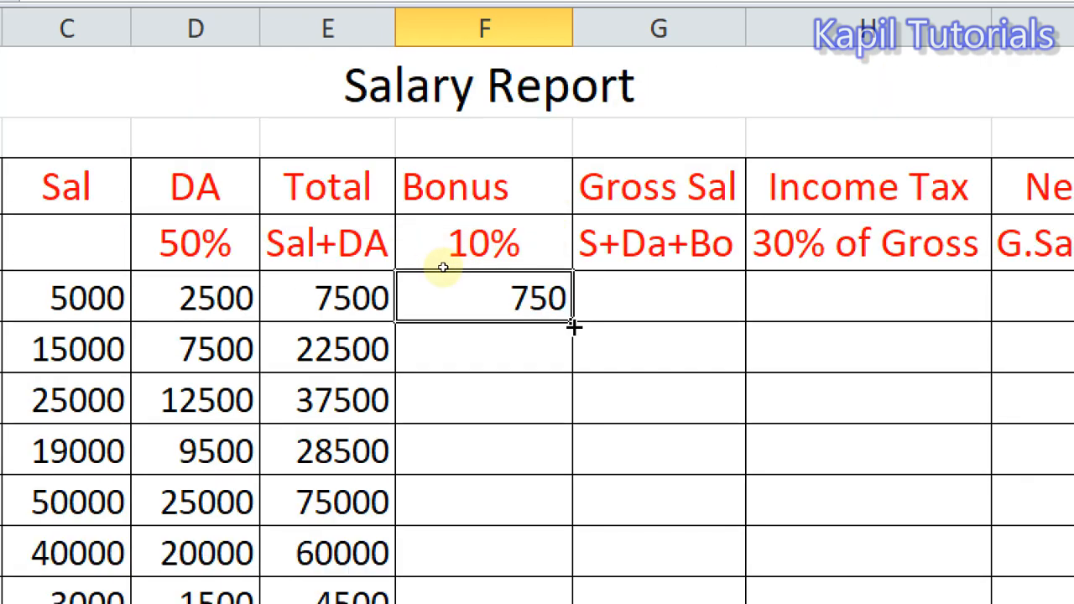
pyautogui.moveTo(574, 327); pyautogui.dragTo(532, 520)
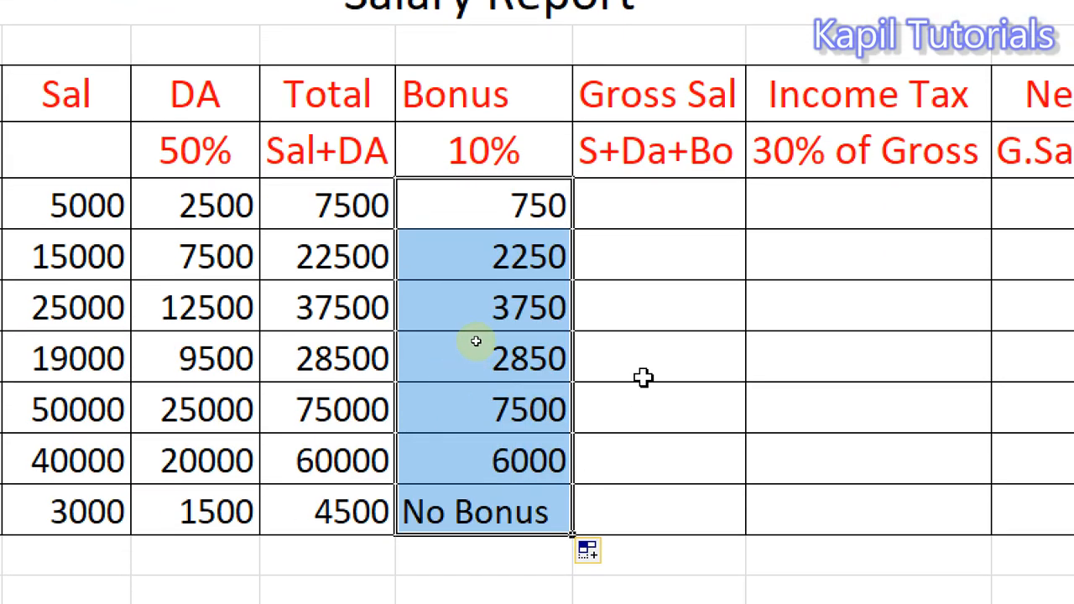
pyautogui.click(643, 377)
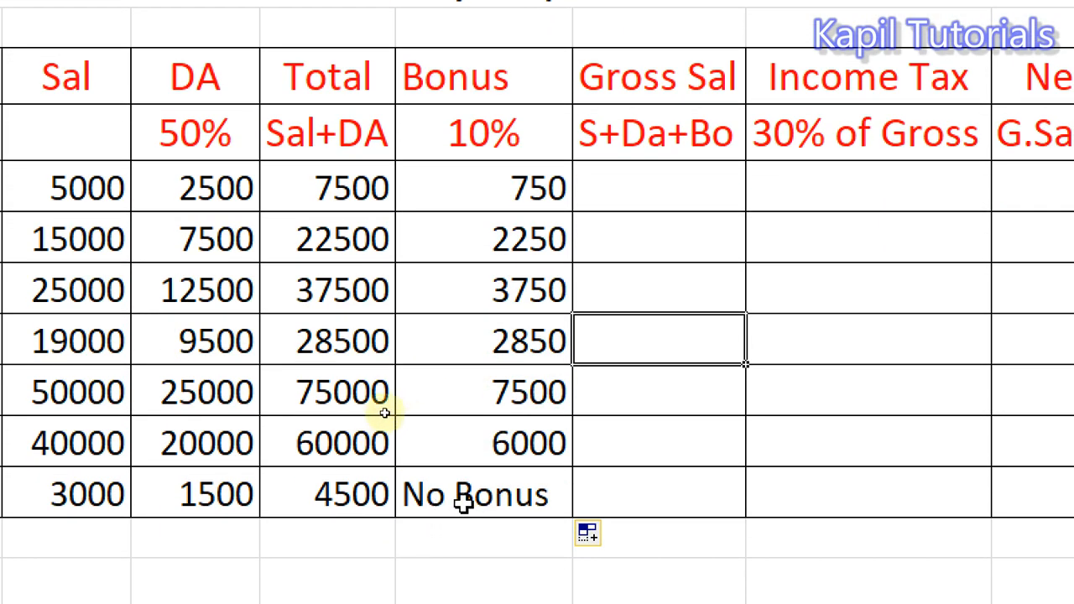
# Step: Check the last employee's Bonus in F11 against the Total in E11 and the bonus condition below the table
pyautogui.click(462, 502)
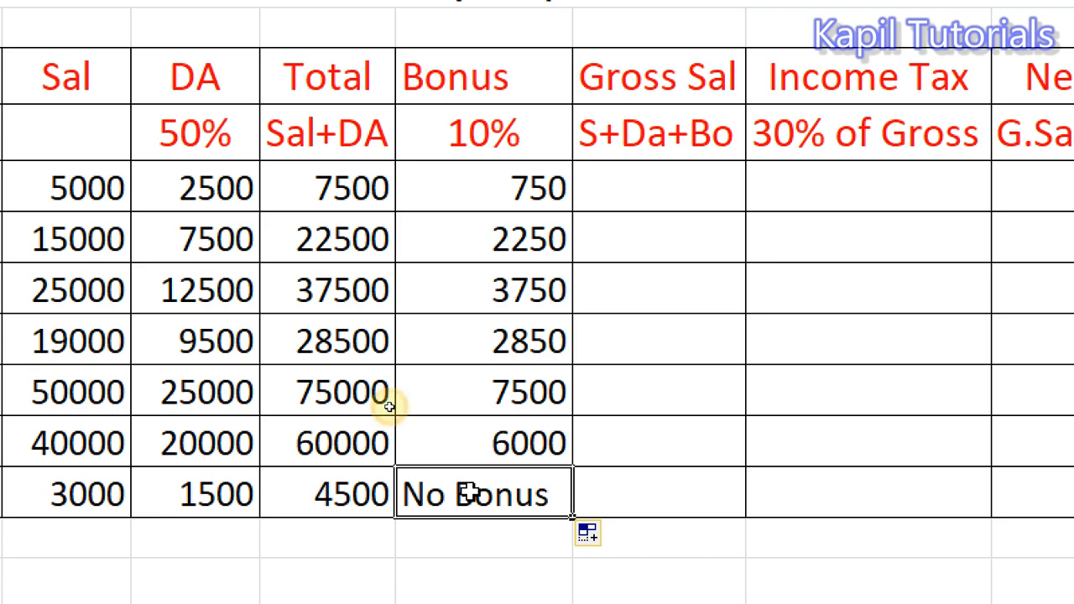
pyautogui.click(342, 496)
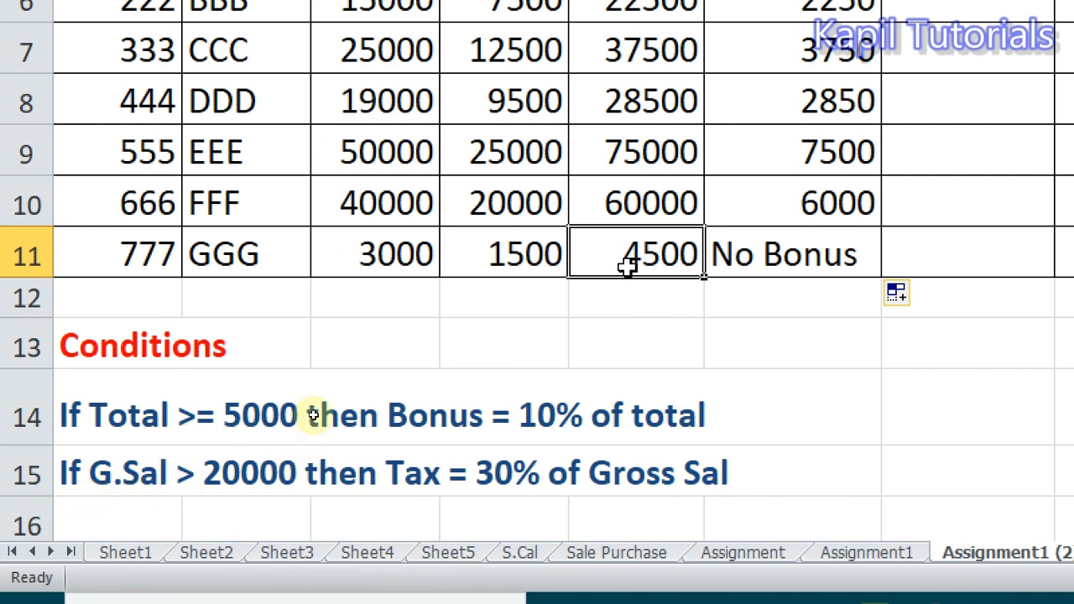
pyautogui.click(791, 255)
pyautogui.scroll(2, 805, 252)
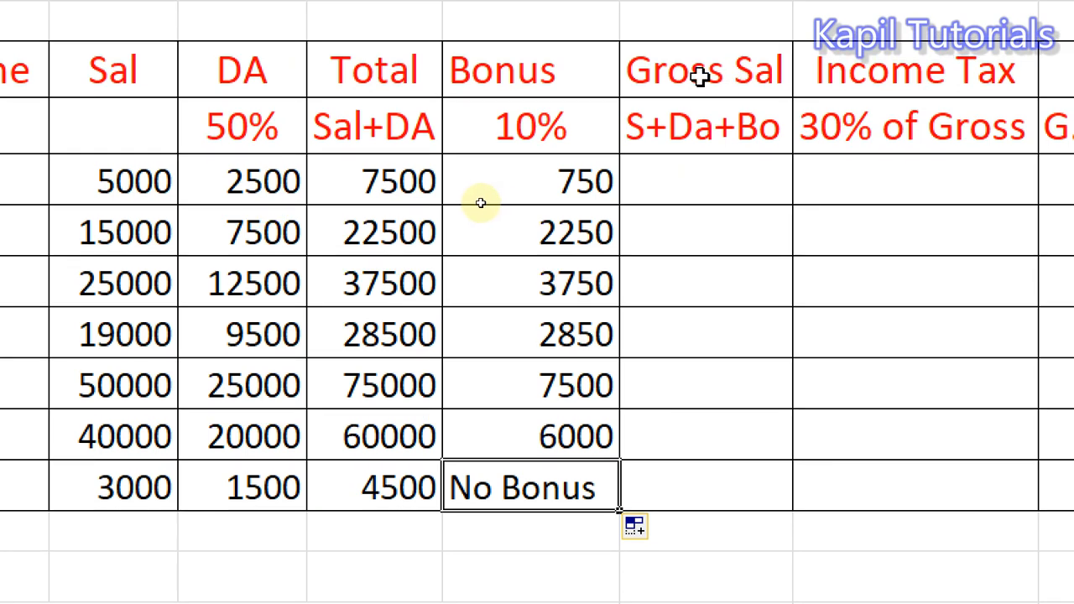
# Step: Enter =E5+F5 in G5 as the first employee's Gross Sal and fill it down through G11
pyautogui.click(698, 75)
pyautogui.click(689, 123)
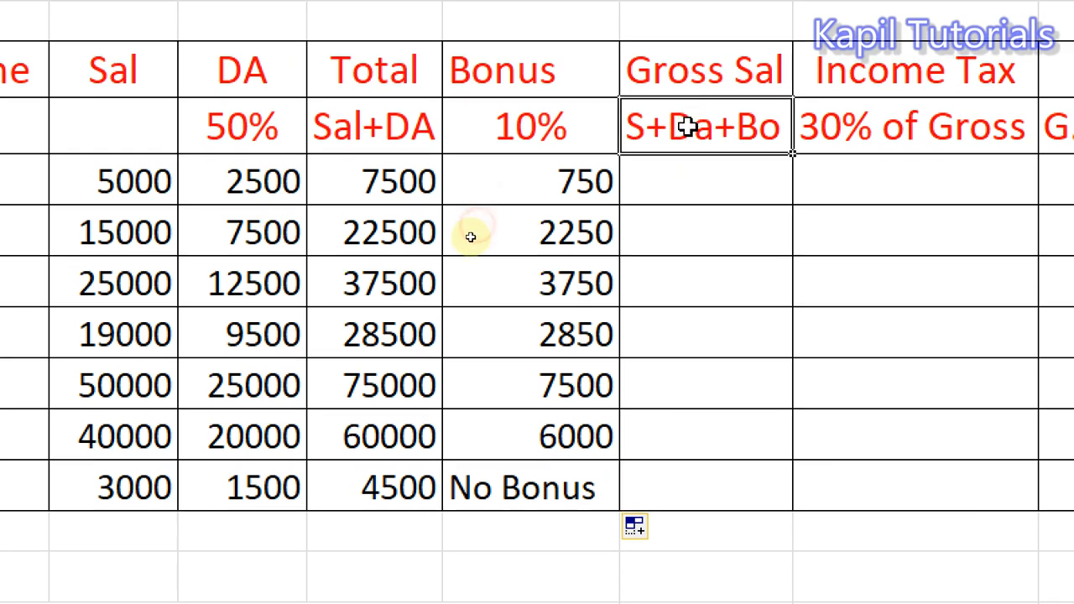
pyautogui.click(659, 170)
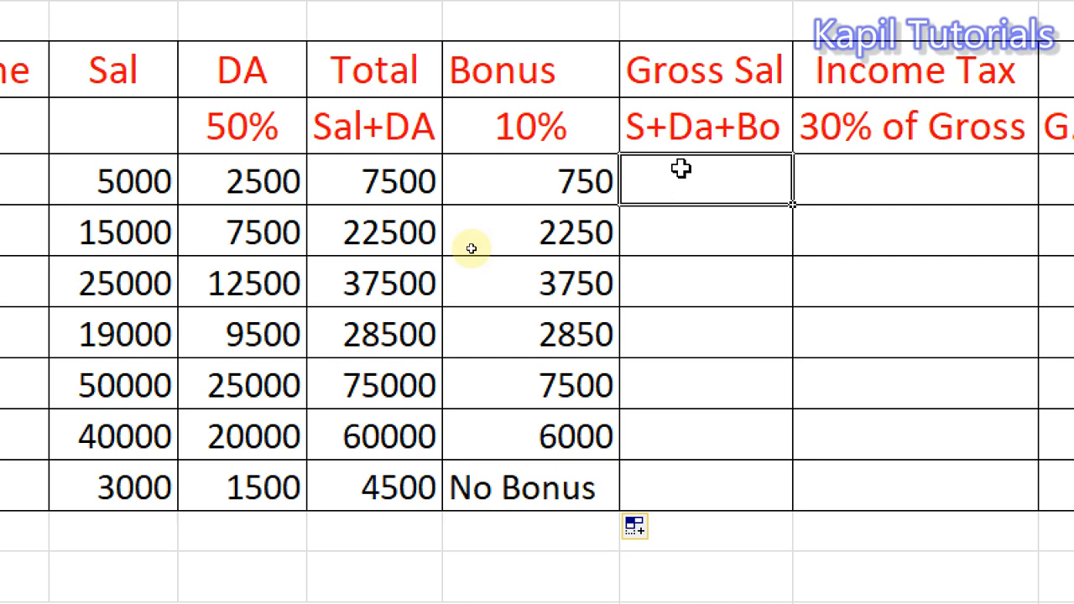
pyautogui.write('=')
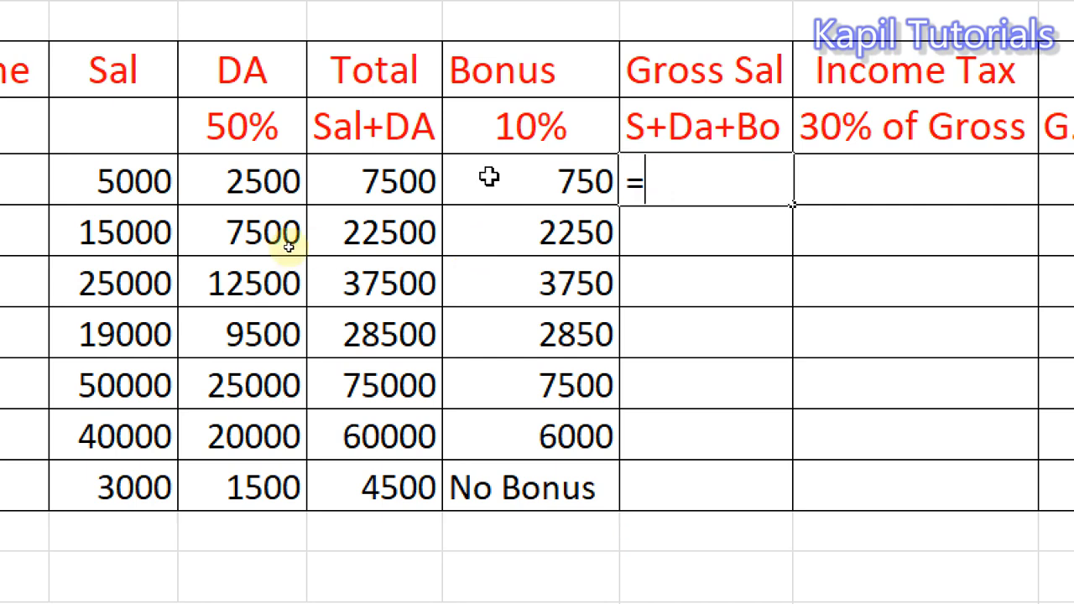
pyautogui.click(350, 179)
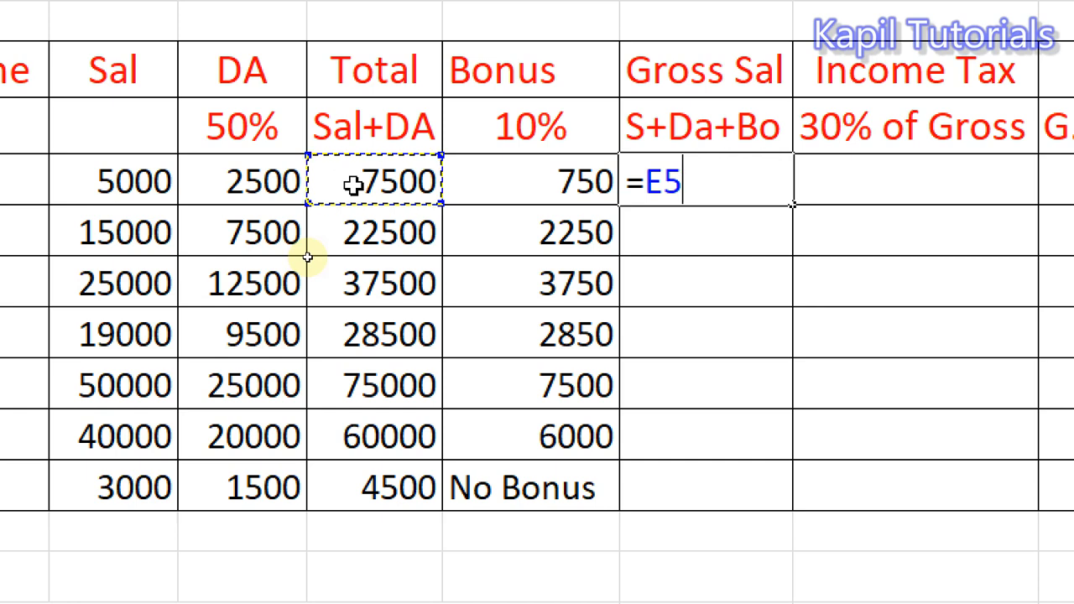
pyautogui.write('+')
pyautogui.click(553, 185)
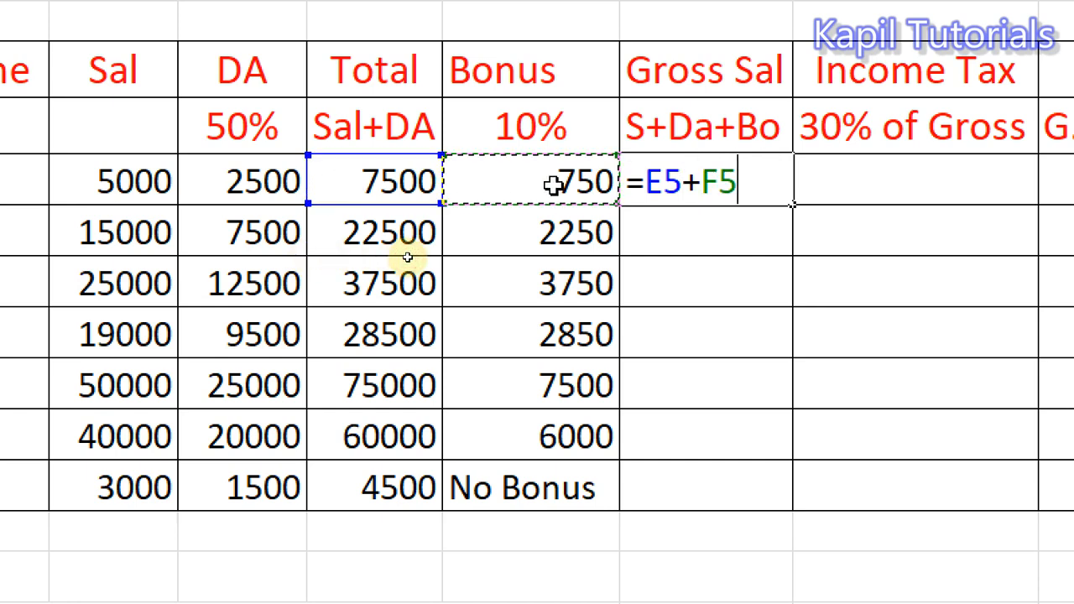
pyautogui.press('Return')
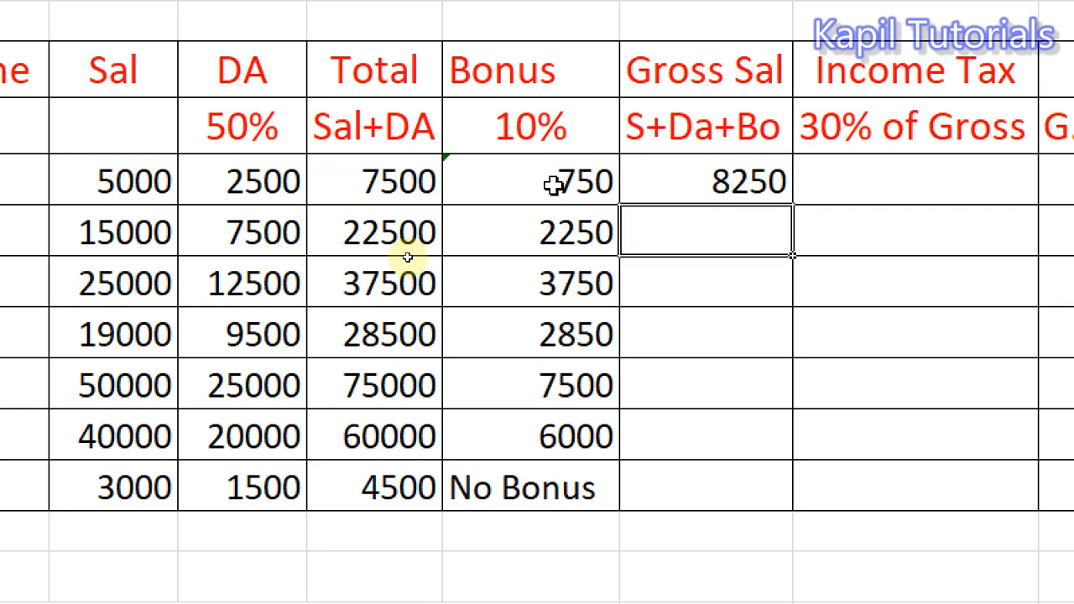
pyautogui.click(690, 177)
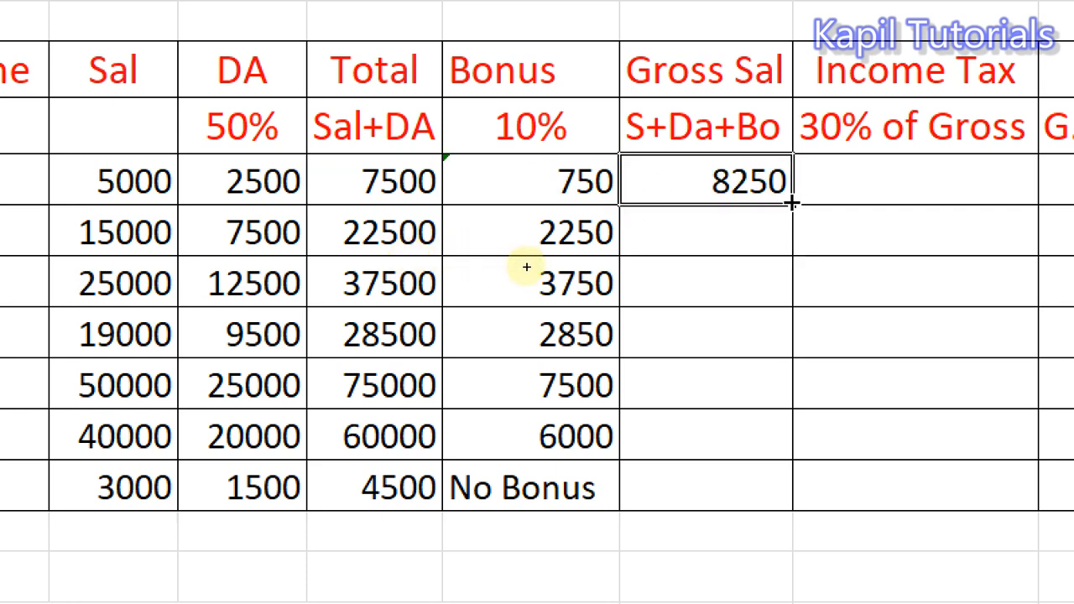
pyautogui.moveTo(792, 204); pyautogui.dragTo(774, 501)
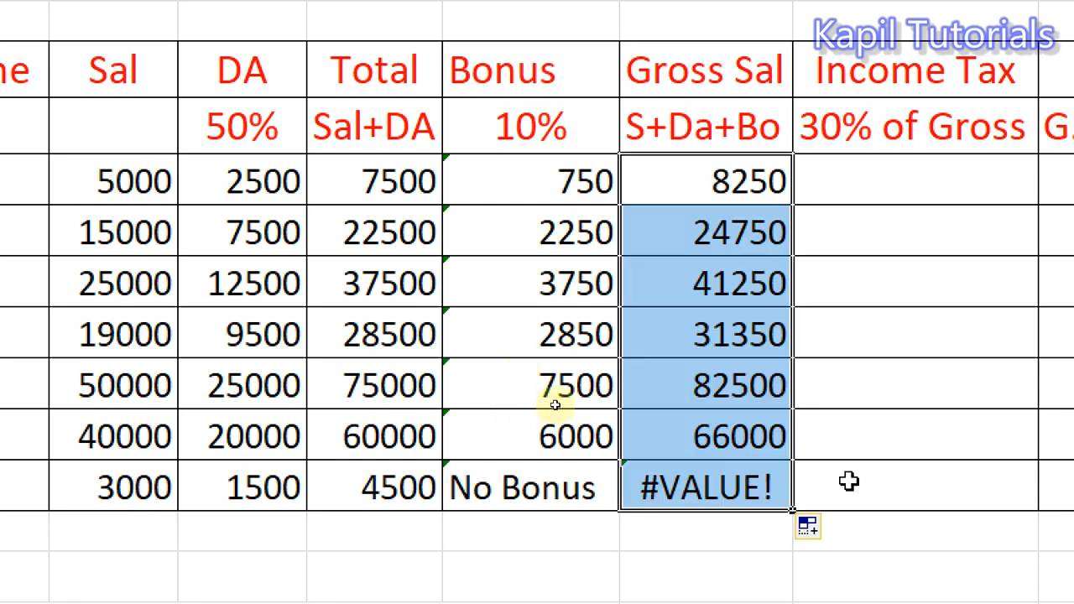
pyautogui.click(714, 489)
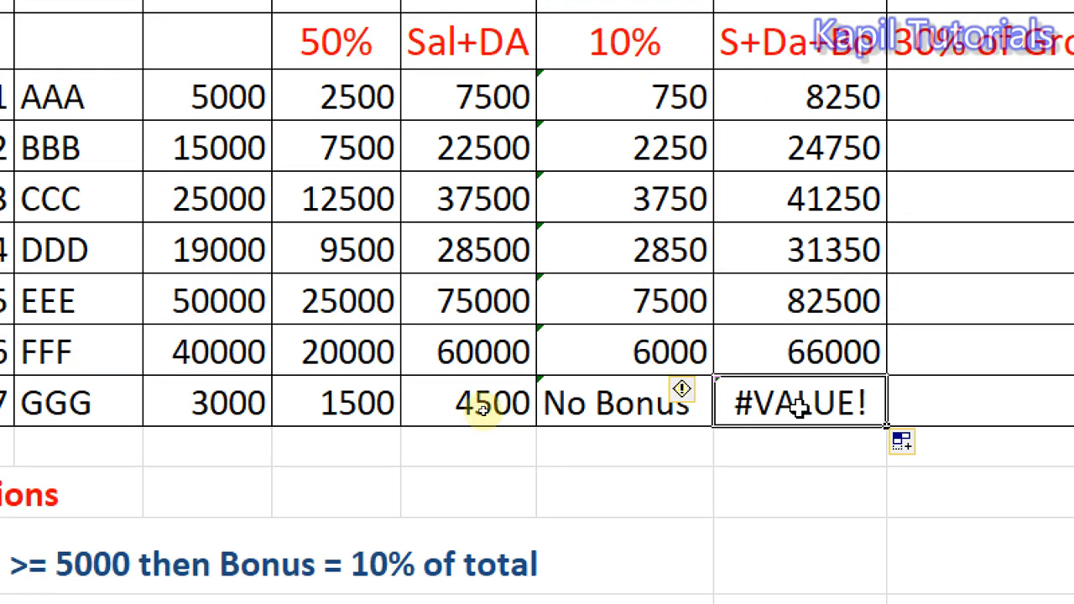
pyautogui.doubleClick(795, 406)
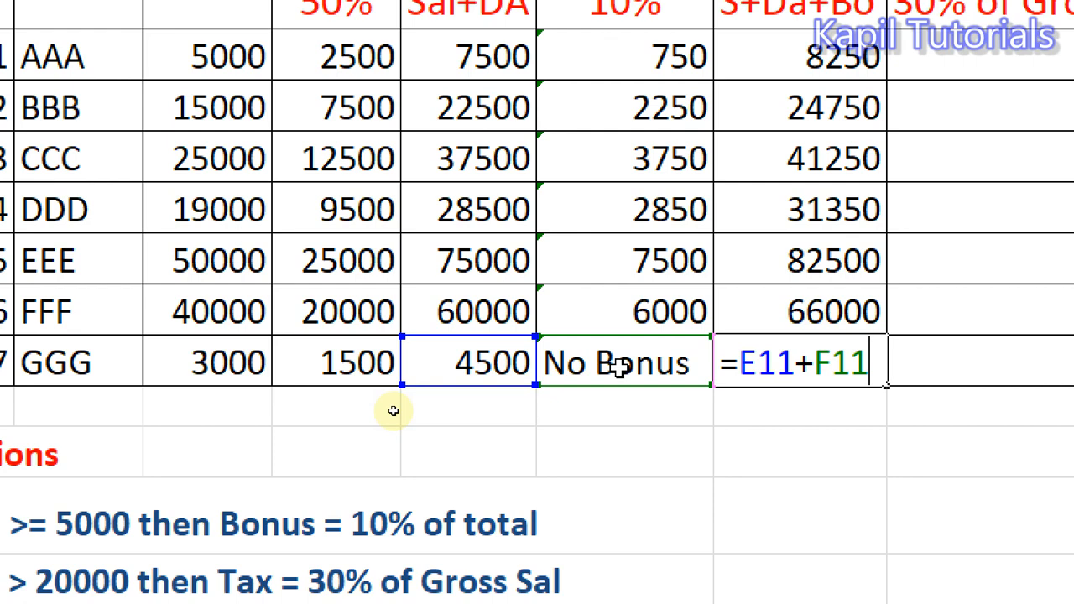
pyautogui.press('BackSpace')
pyautogui.press('BackSpace')
pyautogui.press('BackSpace')
pyautogui.press('BackSpace')
pyautogui.press('BackSpace')
pyautogui.press('BackSpace')
pyautogui.press('BackSpace')
pyautogui.press('BackSpace')
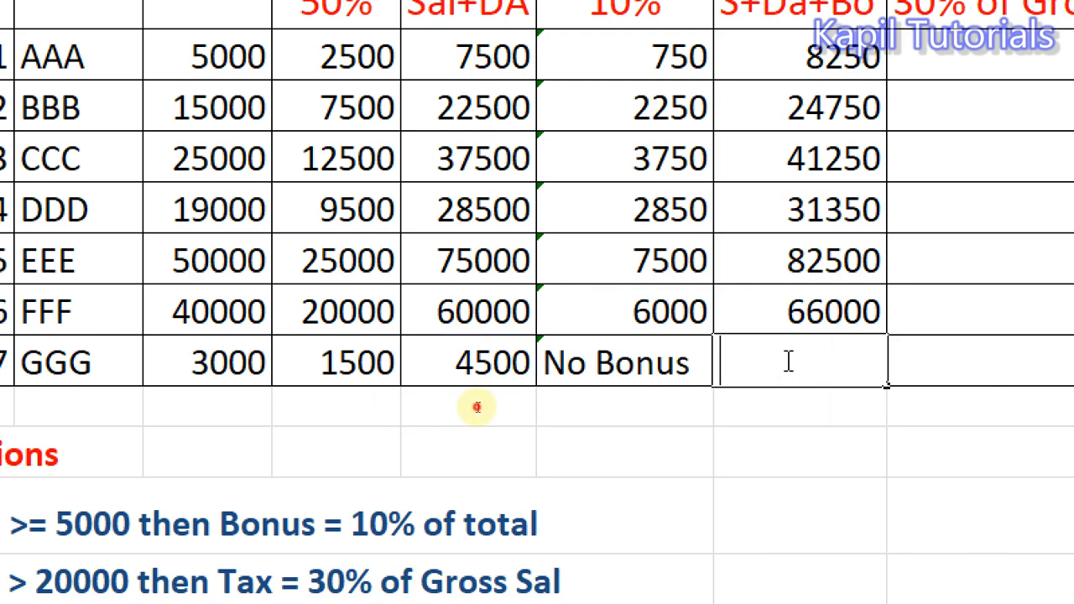
pyautogui.press('Escape')
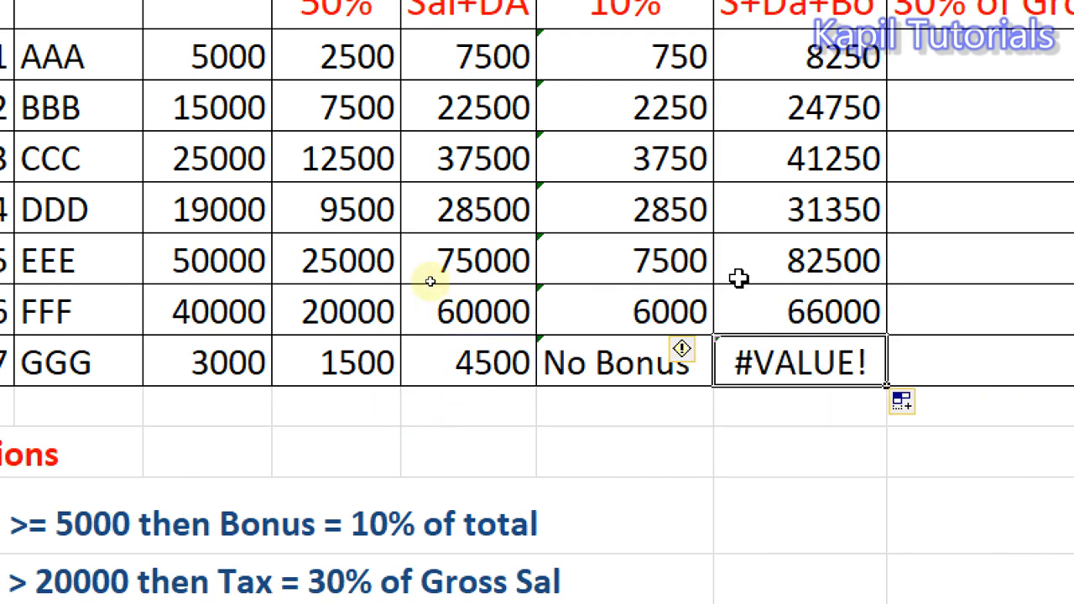
# Step: Replace the "No Bonus" text in the F5 Bonus formula with a blank " " as the value-if-false argument
pyautogui.scroll(2, 739, 278)
pyautogui.click(631, 279)
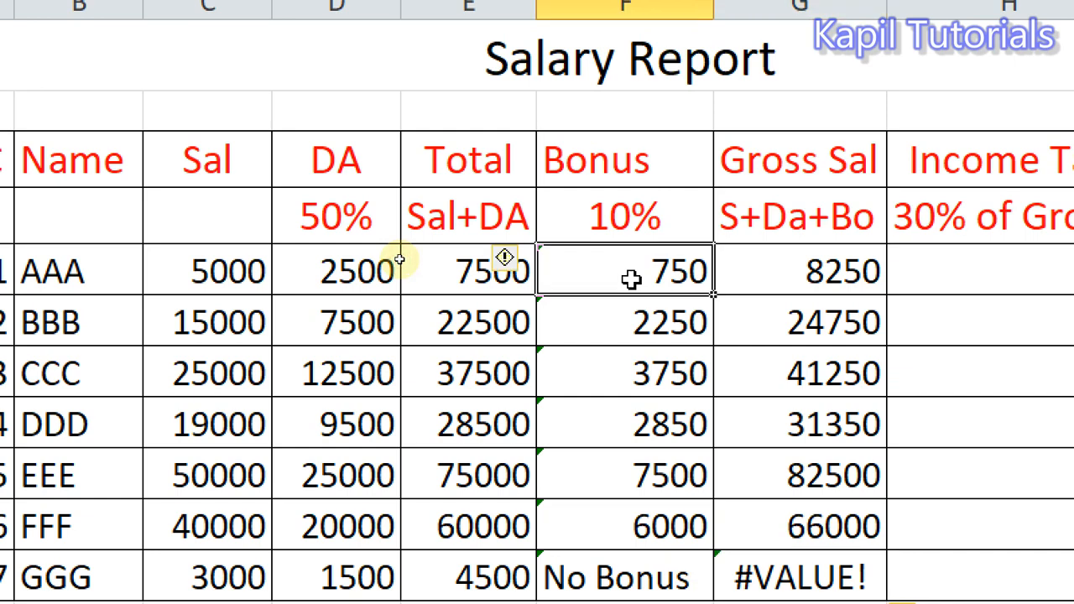
pyautogui.doubleClick(631, 279)
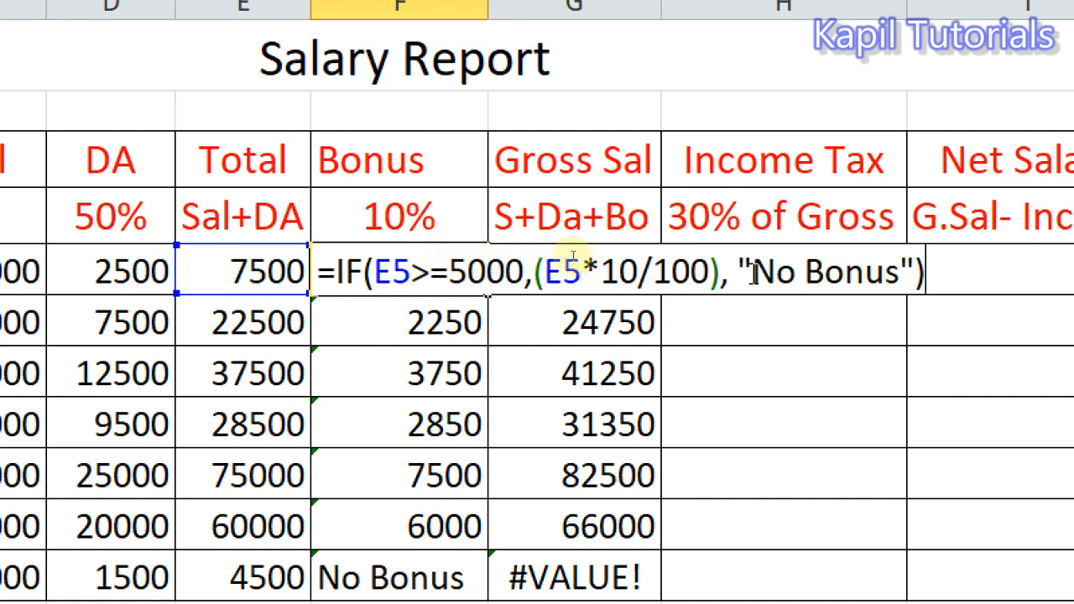
pyautogui.moveTo(755, 272); pyautogui.dragTo(897, 282)
pyautogui.press('Delete')
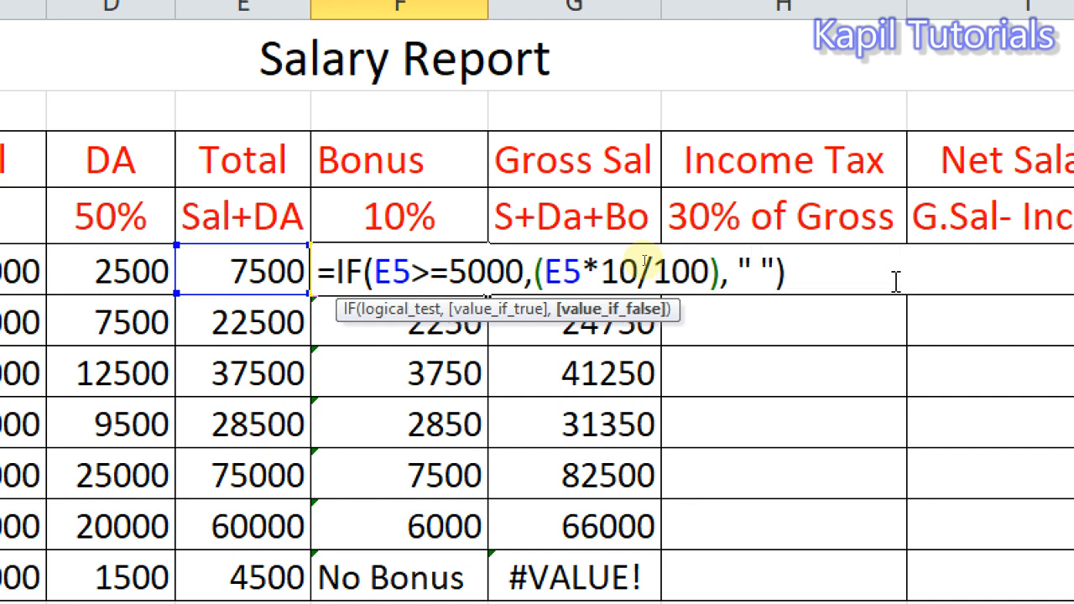
pyautogui.press('Return')
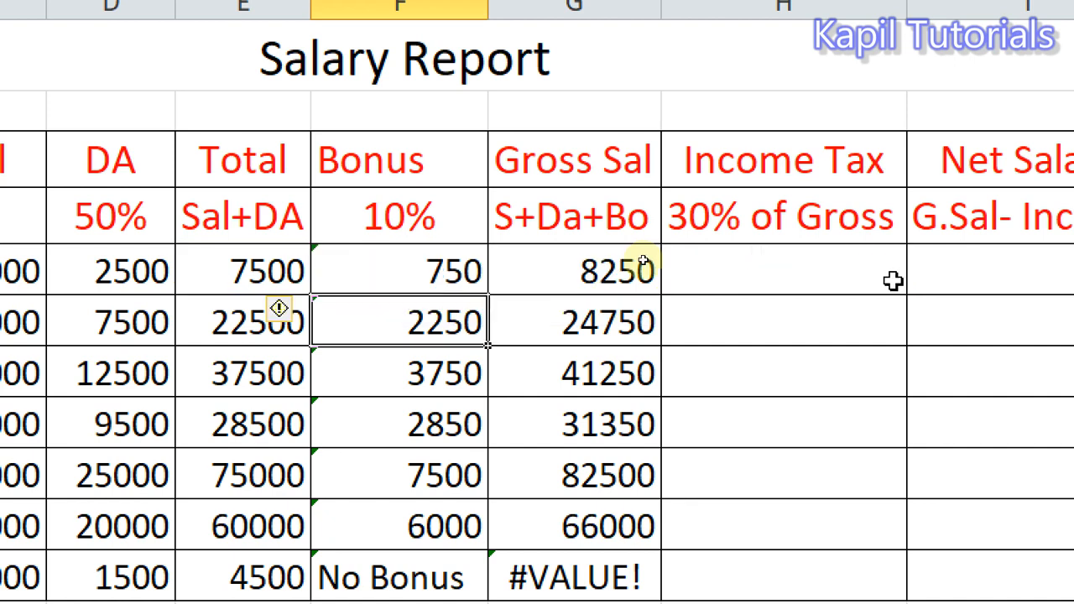
# Step: Copy the revised Bonus formula from F5 down through F11
pyautogui.click(360, 272)
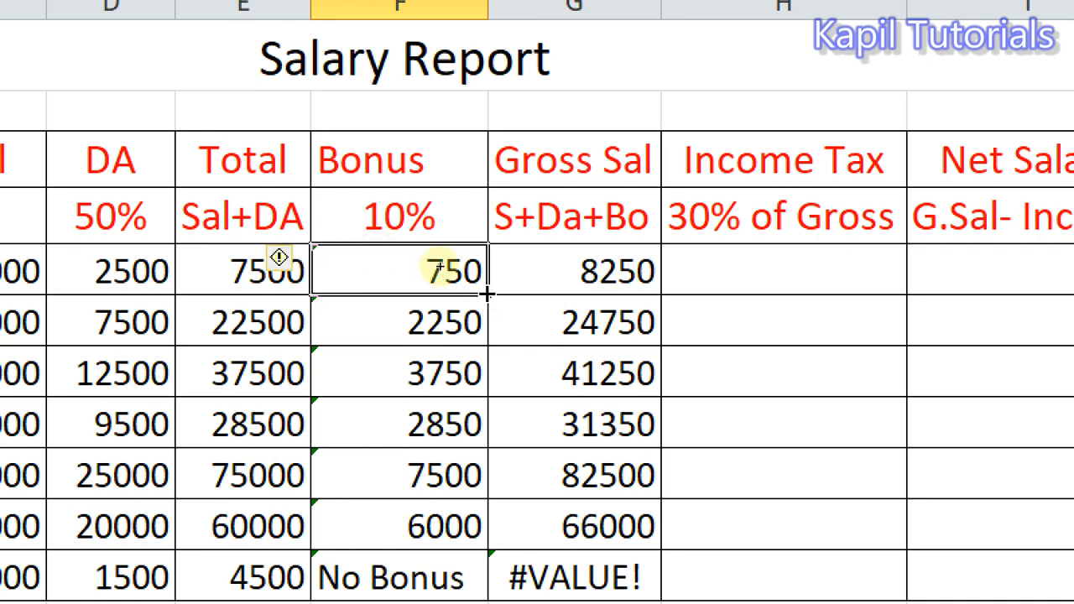
pyautogui.moveTo(487, 296); pyautogui.dragTo(482, 603)
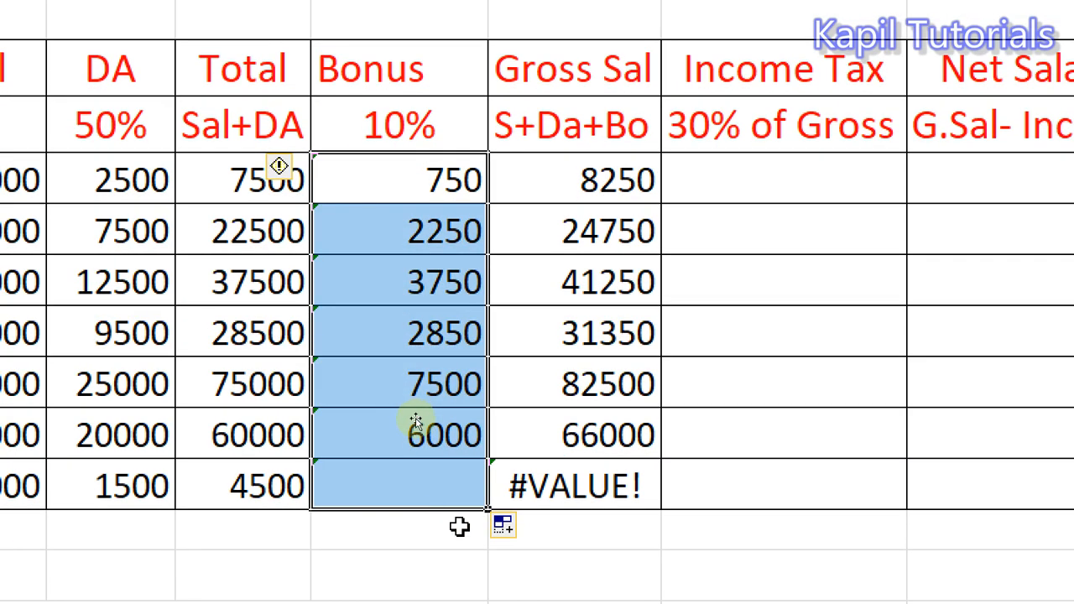
pyautogui.click(441, 487)
# Step: Try to fix G11 by refilling the Gross Sal formula from G10 down one row
pyautogui.click(534, 482)
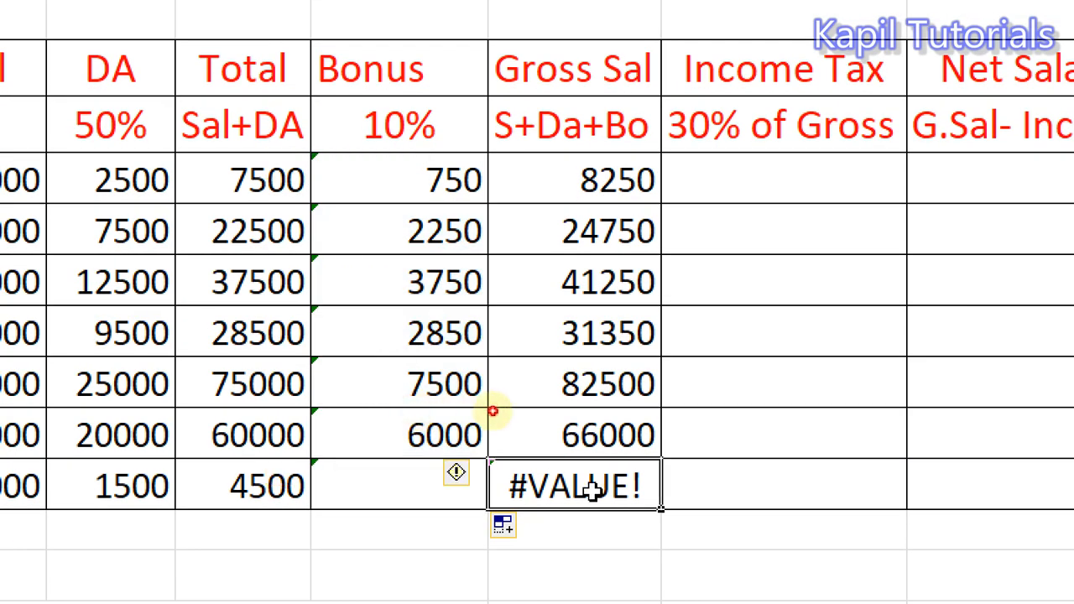
pyautogui.click(605, 445)
pyautogui.moveTo(659, 460); pyautogui.dragTo(661, 504)
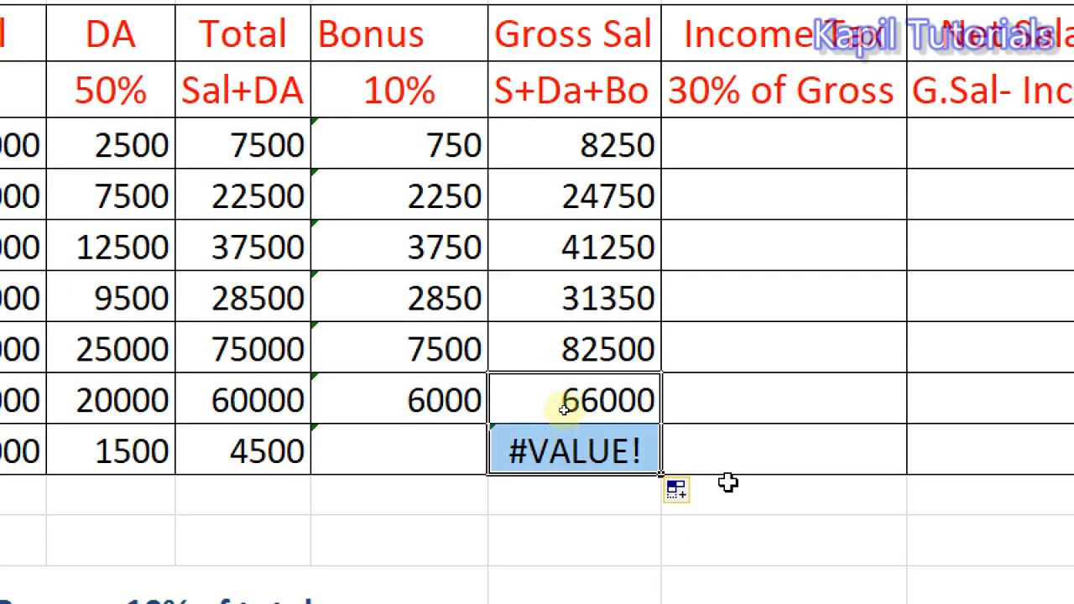
# Step: Inspect the Gross Sal formula in G11 and the Bonus and Total cells it references, F11 and E11
pyautogui.click(581, 455)
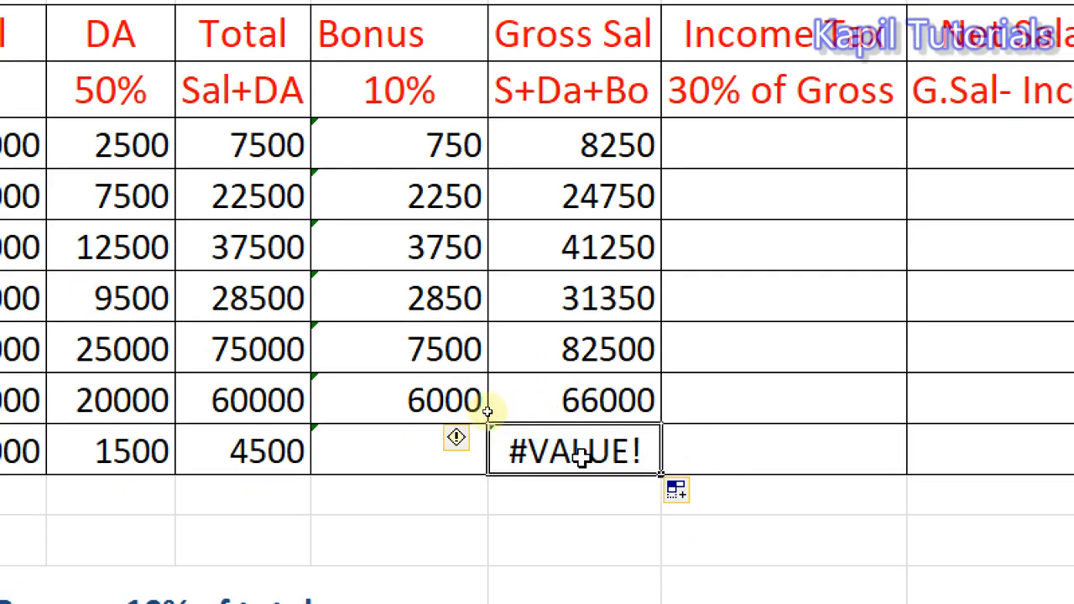
pyautogui.press('F2')
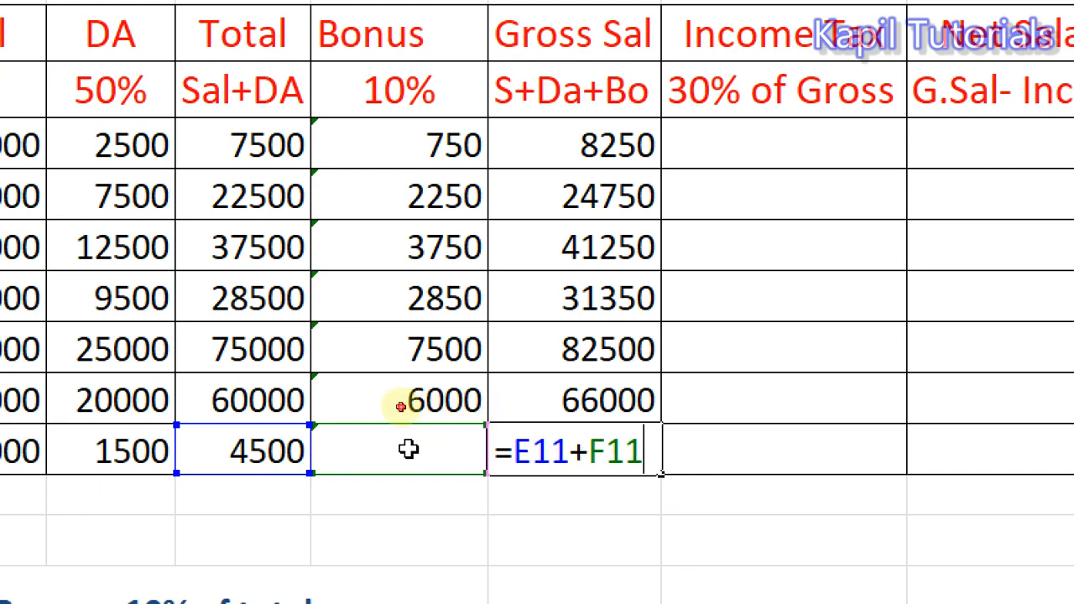
pyautogui.click(408, 450)
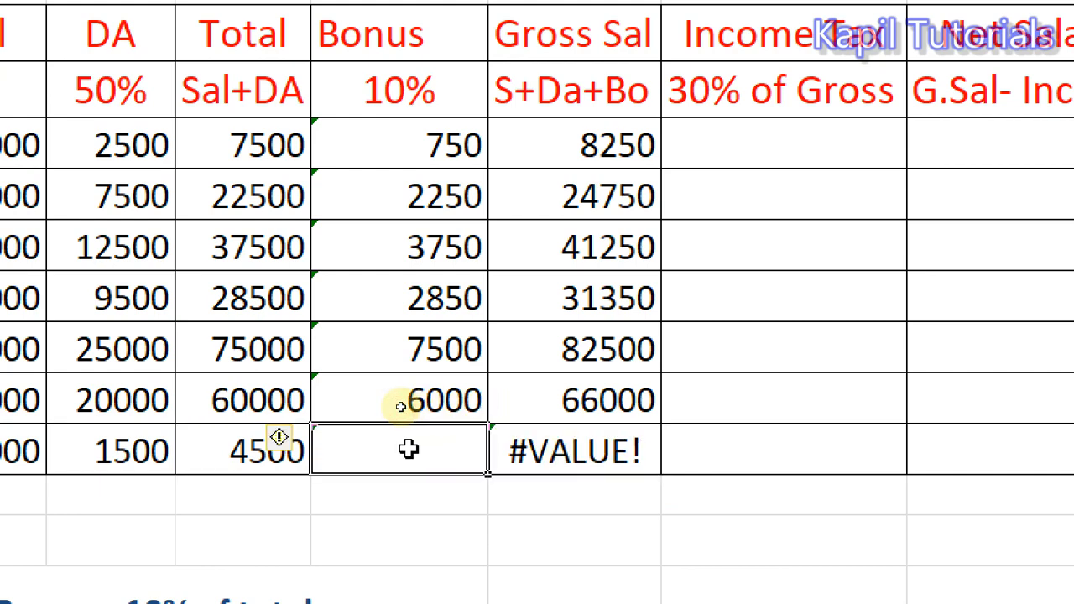
pyautogui.click(280, 447)
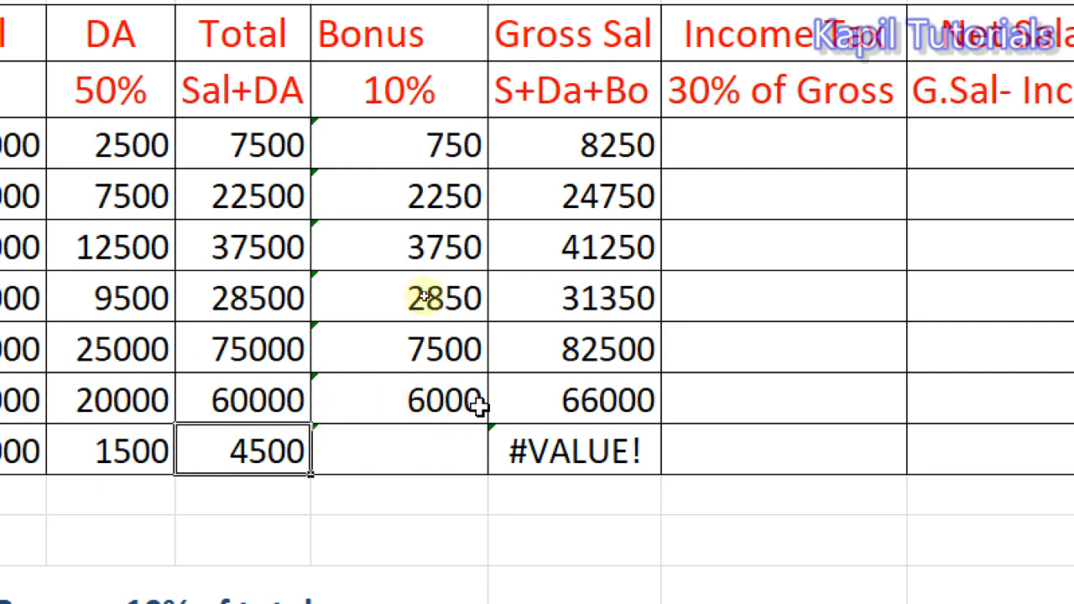
# Step: Replace the blank " " value-if-false argument in the F5 Bonus formula with 0
pyautogui.click(412, 141)
pyautogui.doubleClick(412, 141)
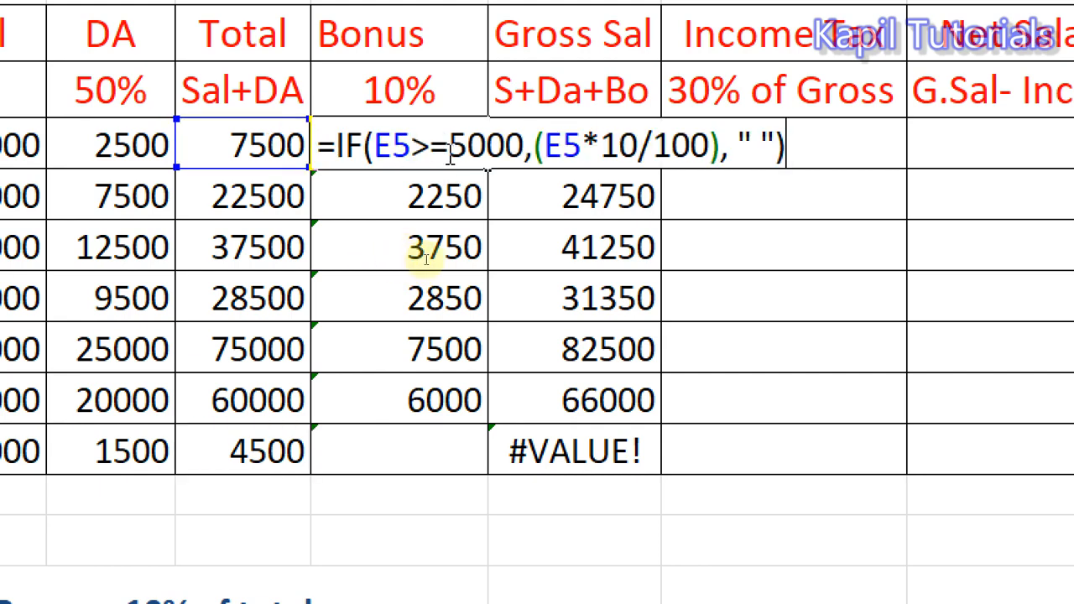
pyautogui.press('Right')
pyautogui.press('Right')
pyautogui.press('Right')
pyautogui.press('Right')
pyautogui.press('Right')
pyautogui.press('Right')
pyautogui.press('Right')
pyautogui.press('Right')
pyautogui.press('Right')
pyautogui.press('Right')
pyautogui.press('Right')
pyautogui.press('Right')
pyautogui.press('Right')
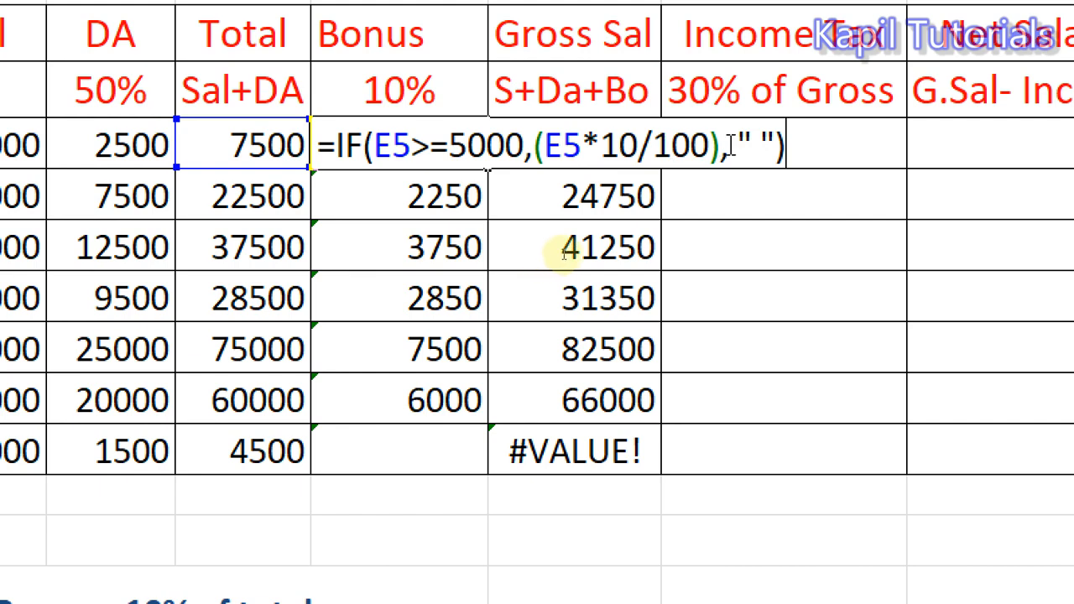
pyautogui.hotkey('shift', 'Right')
pyautogui.hotkey('shift', 'Right')
pyautogui.hotkey('shift', 'Right')
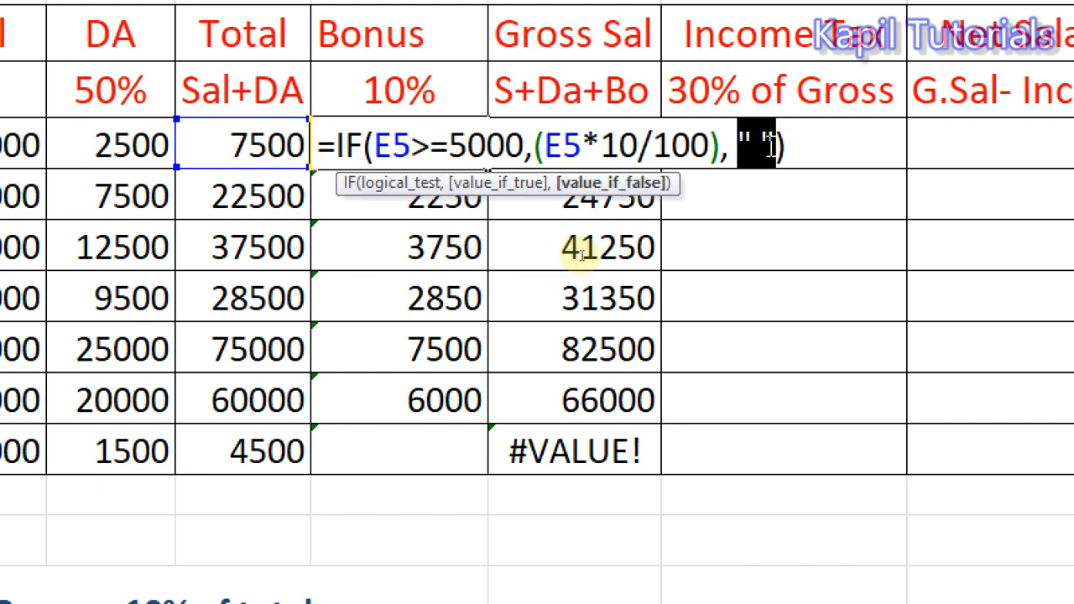
pyautogui.write('0')
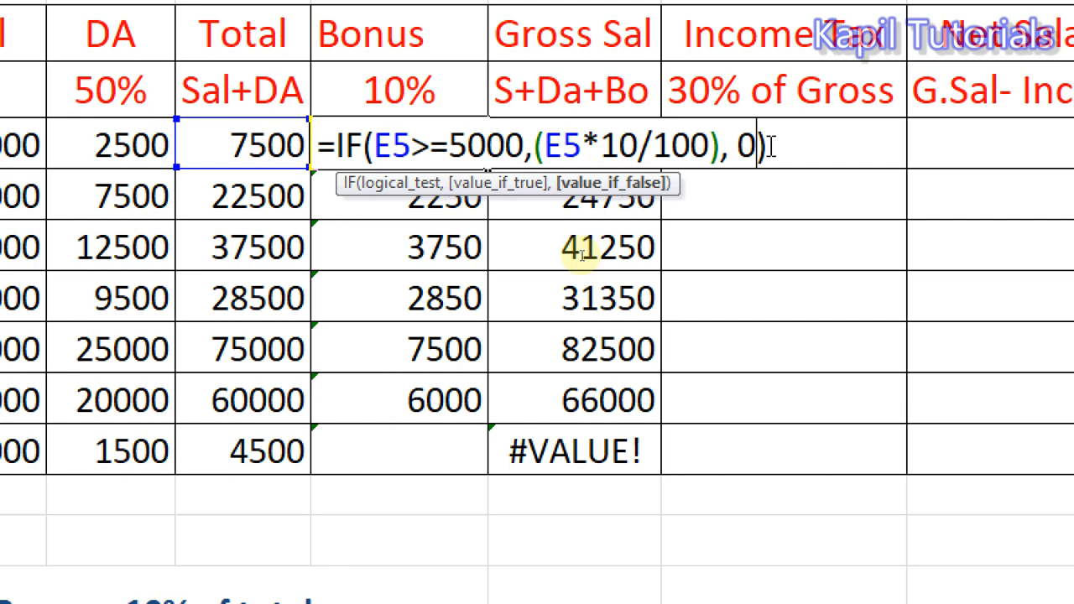
pyautogui.press('Return')
# Step: Copy the revised F5 Bonus formula down through F11 and check the last employee's Bonus and Gross Sal
pyautogui.click(443, 144)
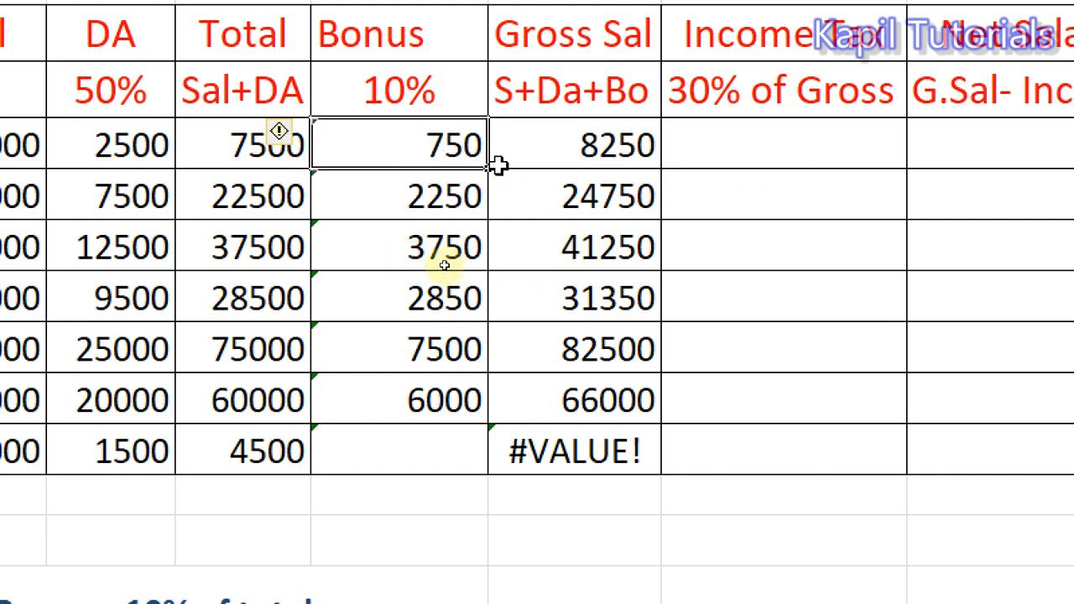
pyautogui.moveTo(498, 166); pyautogui.dragTo(477, 445)
pyautogui.click(443, 454)
pyautogui.scroll(-1, 587, 504)
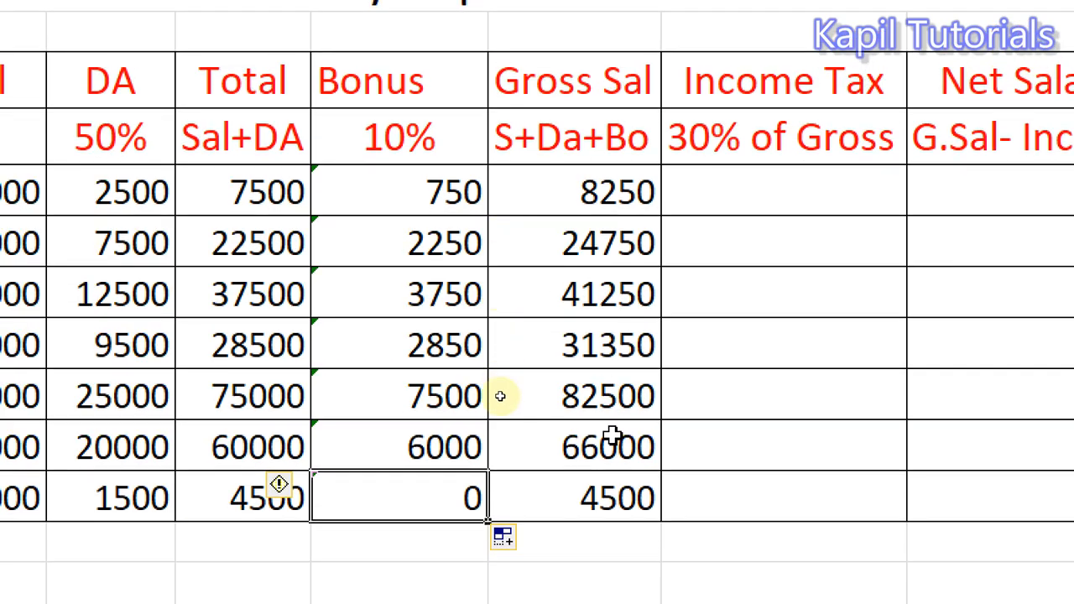
pyautogui.click(595, 499)
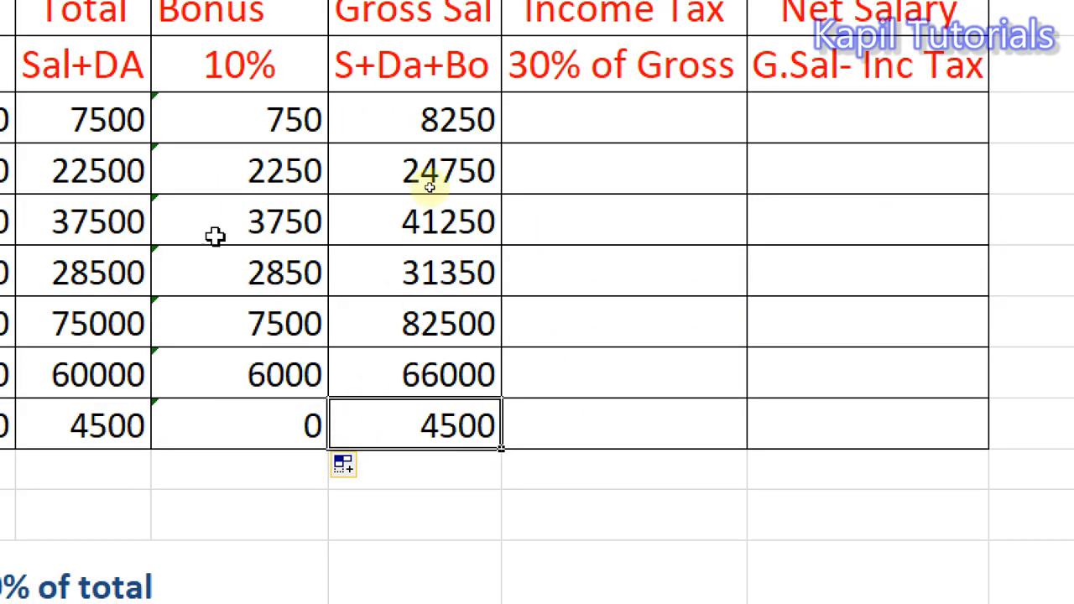
# Step: Try to enter =if(G5*100) in H5 as the first employee's Income Tax formula
pyautogui.click(573, 117)
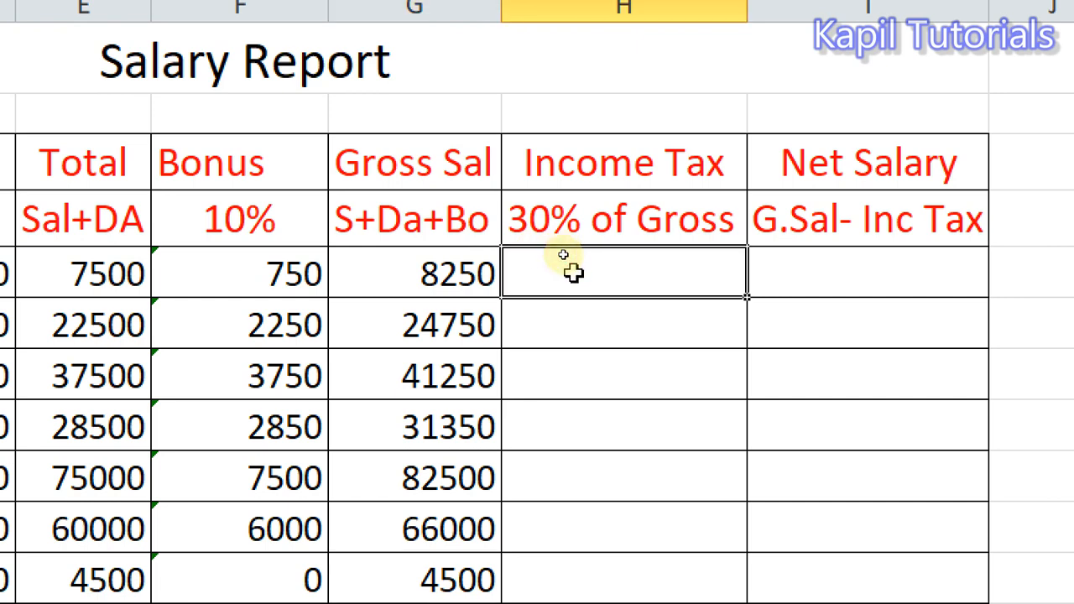
pyautogui.click(409, 161)
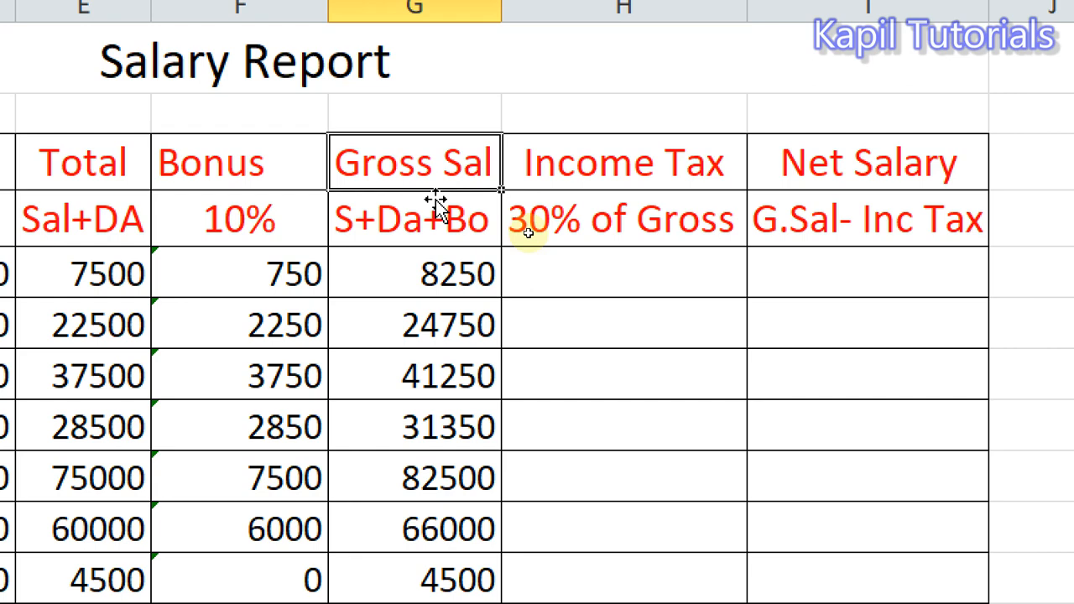
pyautogui.click(569, 262)
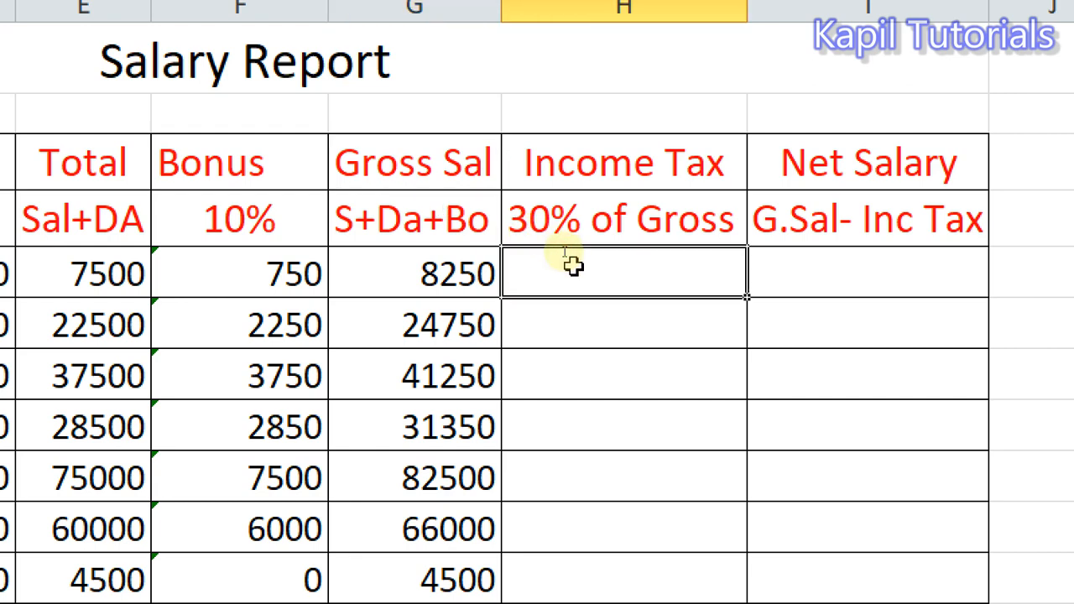
pyautogui.write('=')
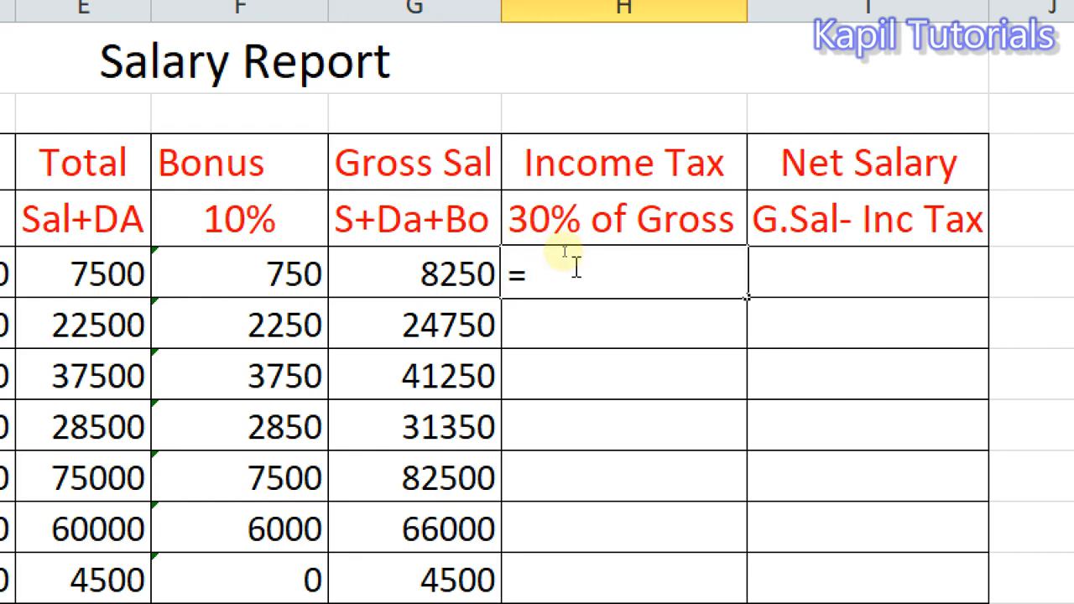
pyautogui.write('(if')
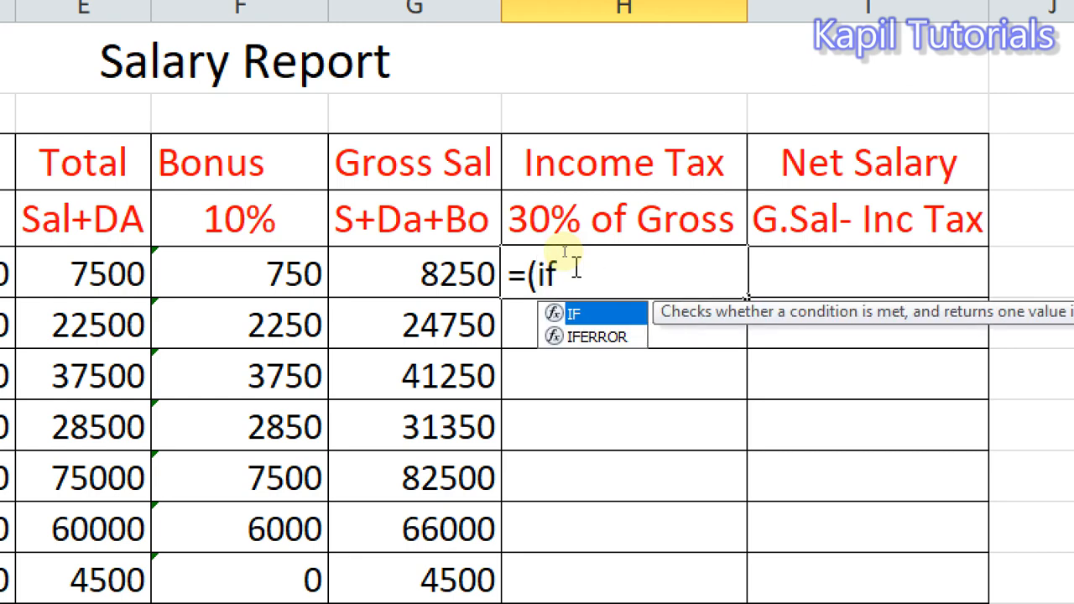
pyautogui.press('BackSpace')
pyautogui.press('BackSpace')
pyautogui.press('BackSpace')
pyautogui.write('if')
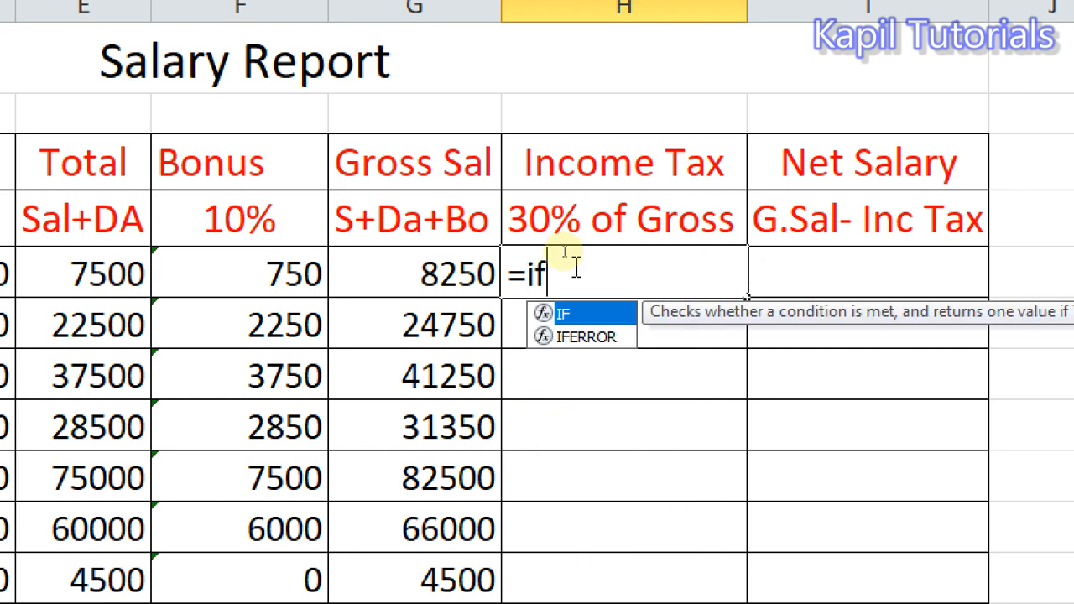
pyautogui.write('(')
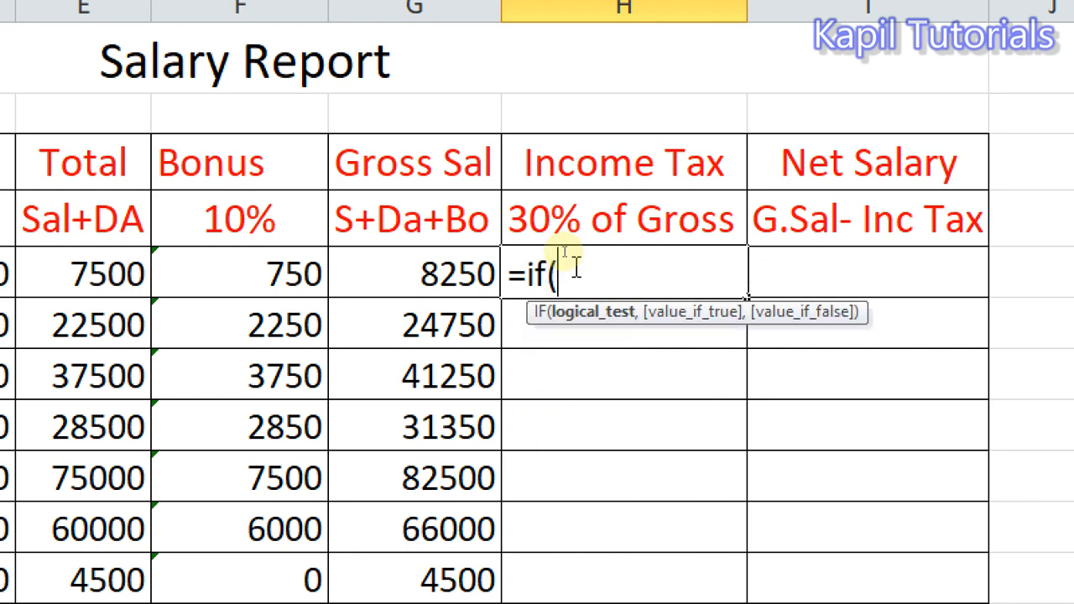
pyautogui.click(417, 274)
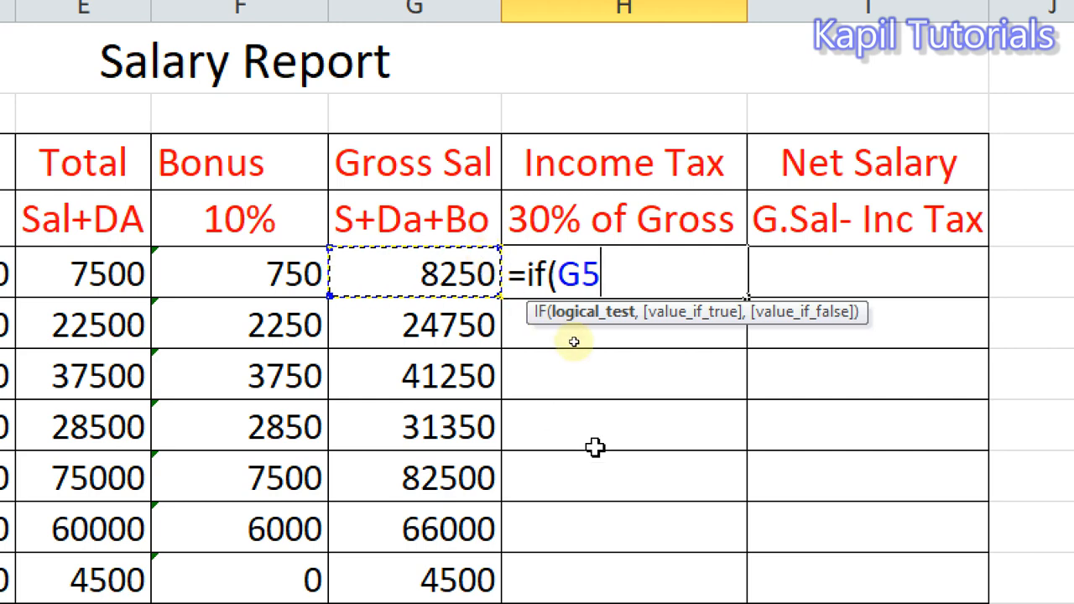
pyautogui.write('*100')
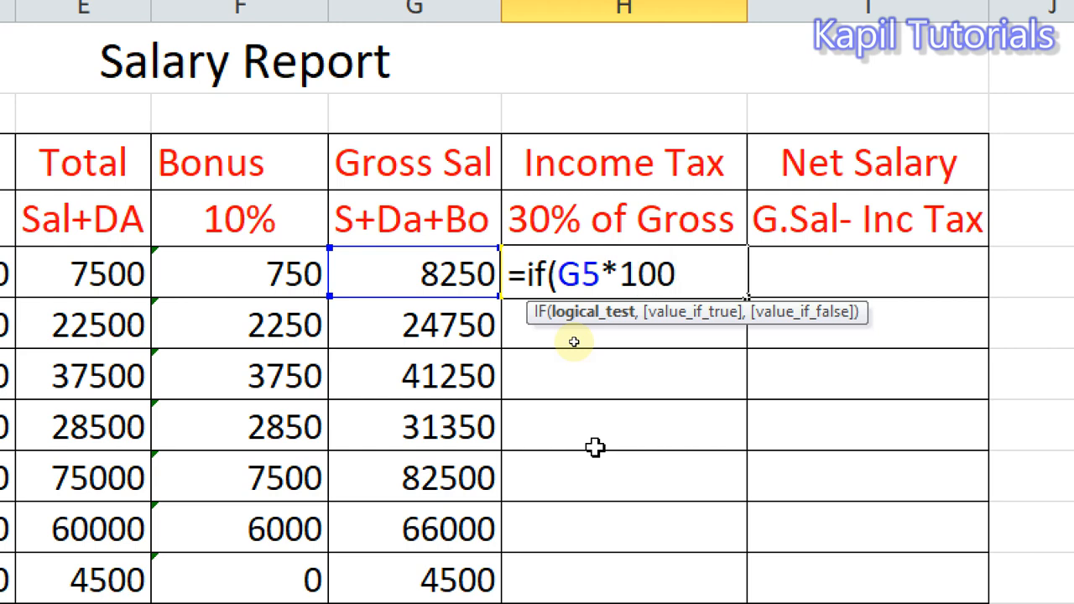
pyautogui.write(')')
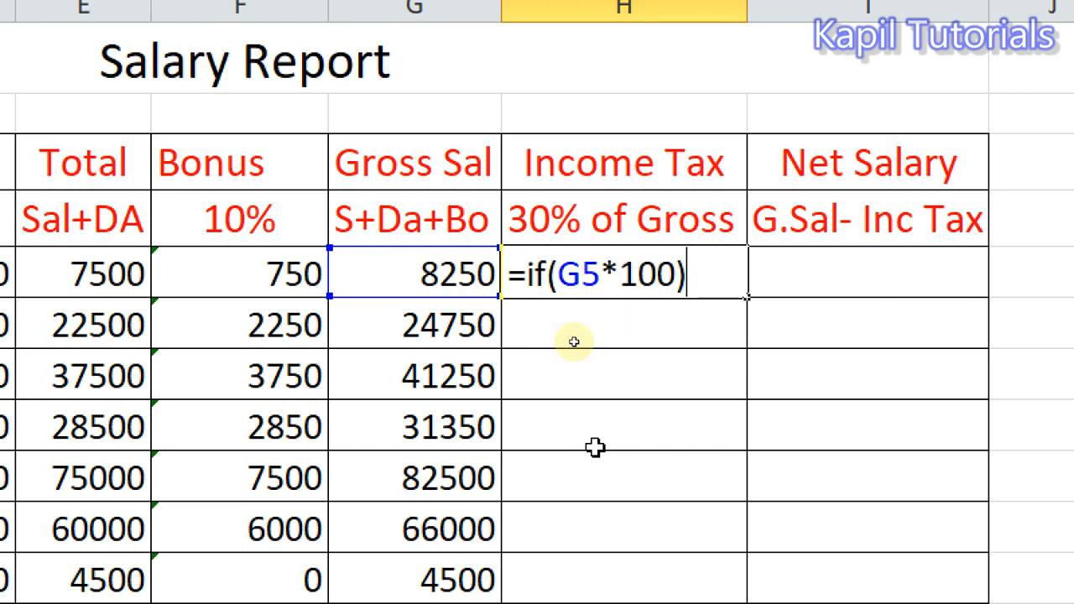
pyautogui.press('Return')
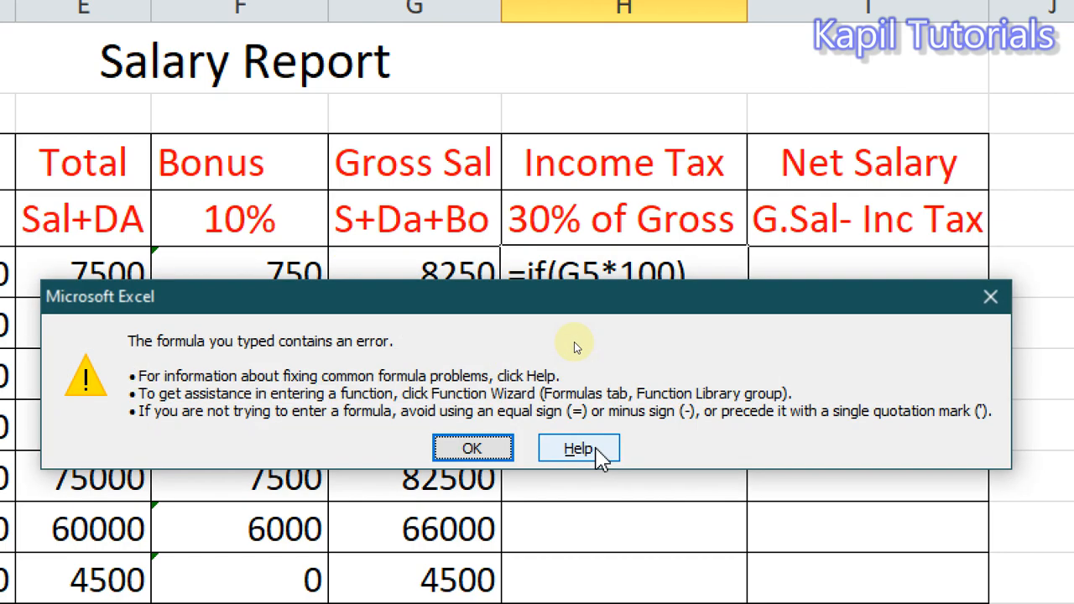
pyautogui.press('Return')
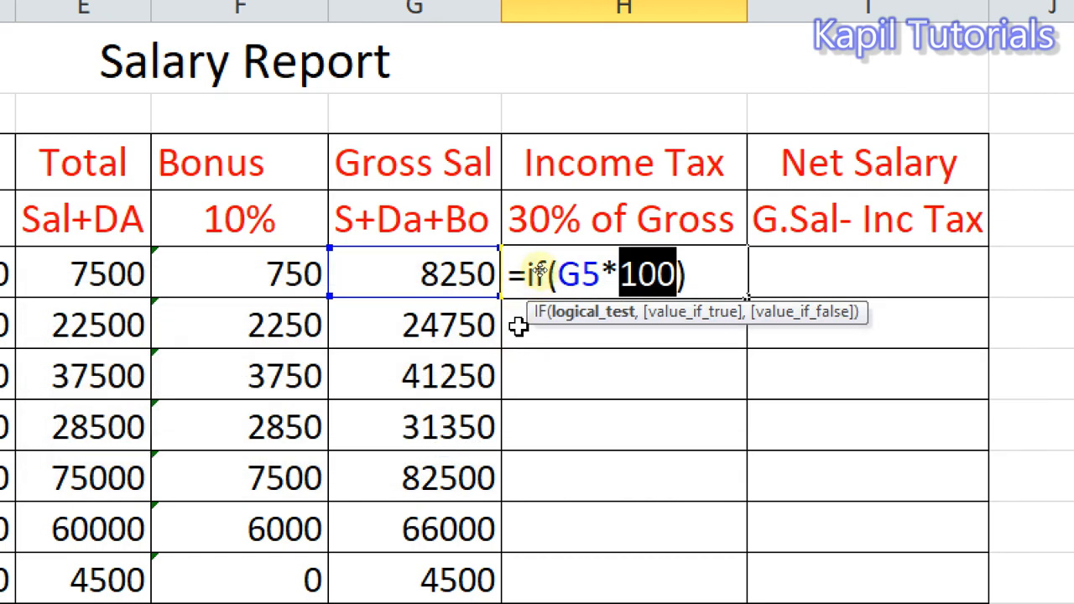
# Step: Try to correct the Income Tax formula in H5 to =if((G5*30)/100)
pyautogui.click(549, 273)
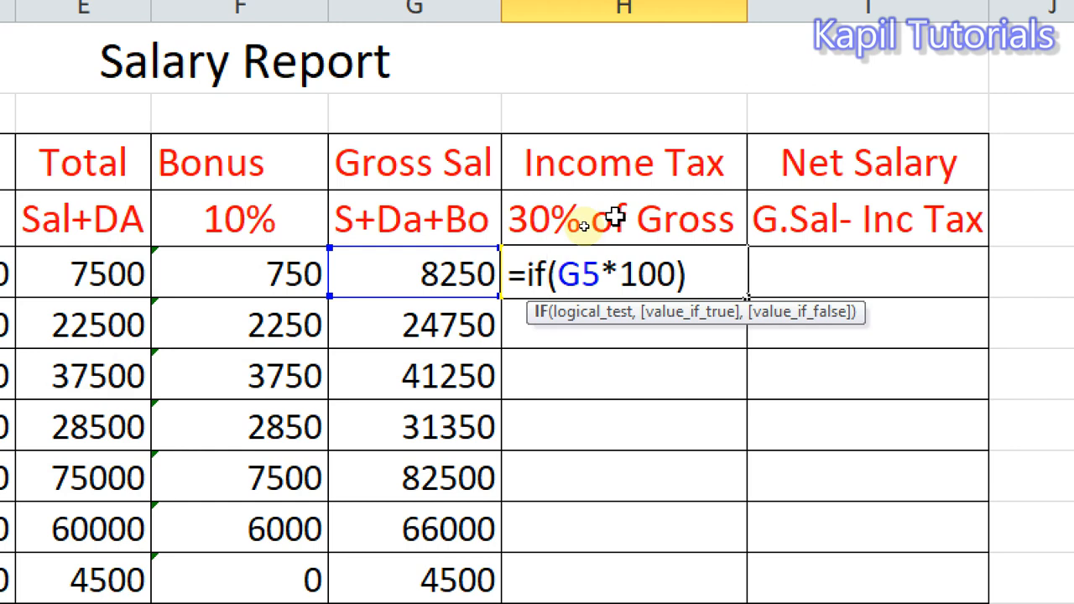
pyautogui.write('(')
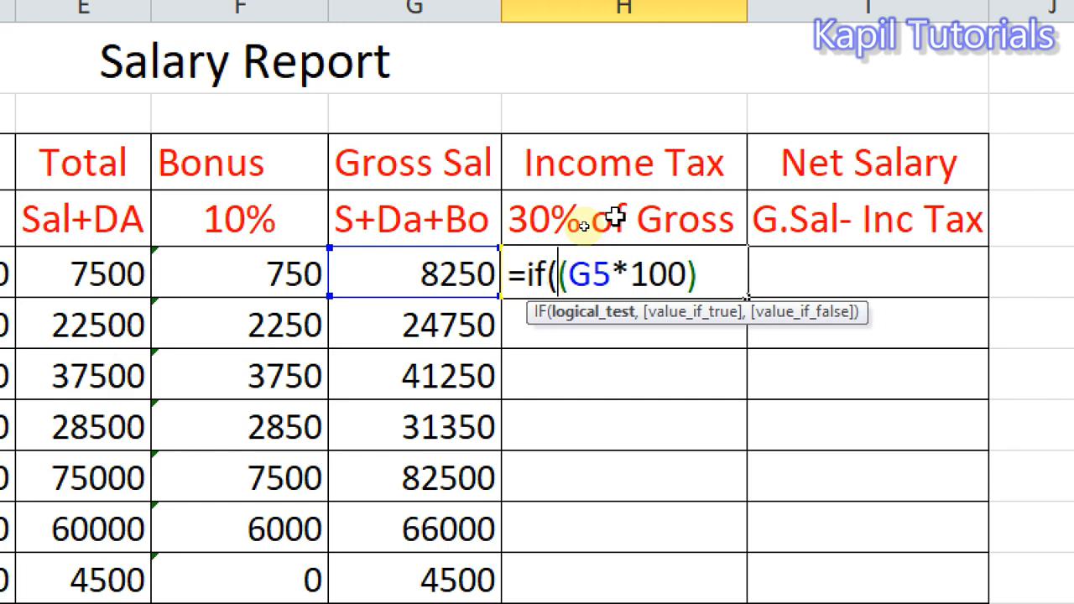
pyautogui.click(707, 274)
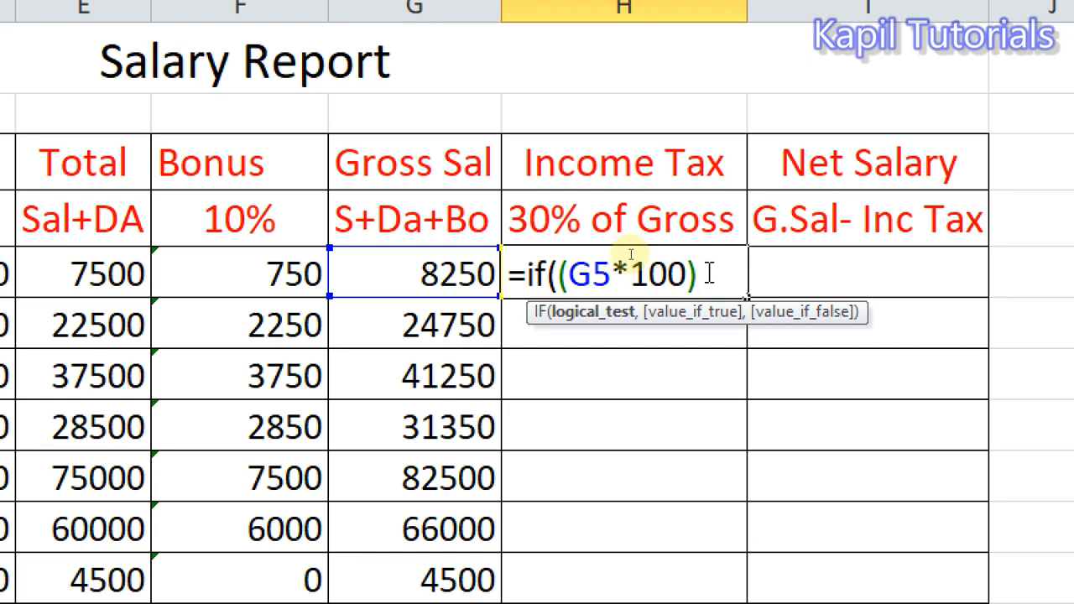
pyautogui.write('/')
pyautogui.click(641, 274)
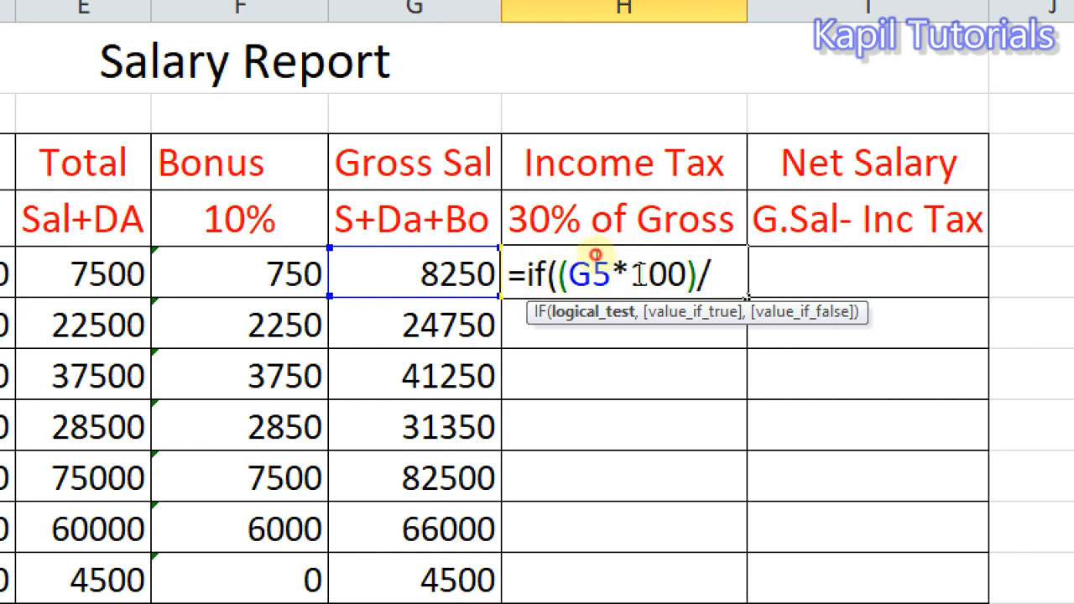
pyautogui.moveTo(640, 274); pyautogui.dragTo(687, 274)
pyautogui.write('30)/')
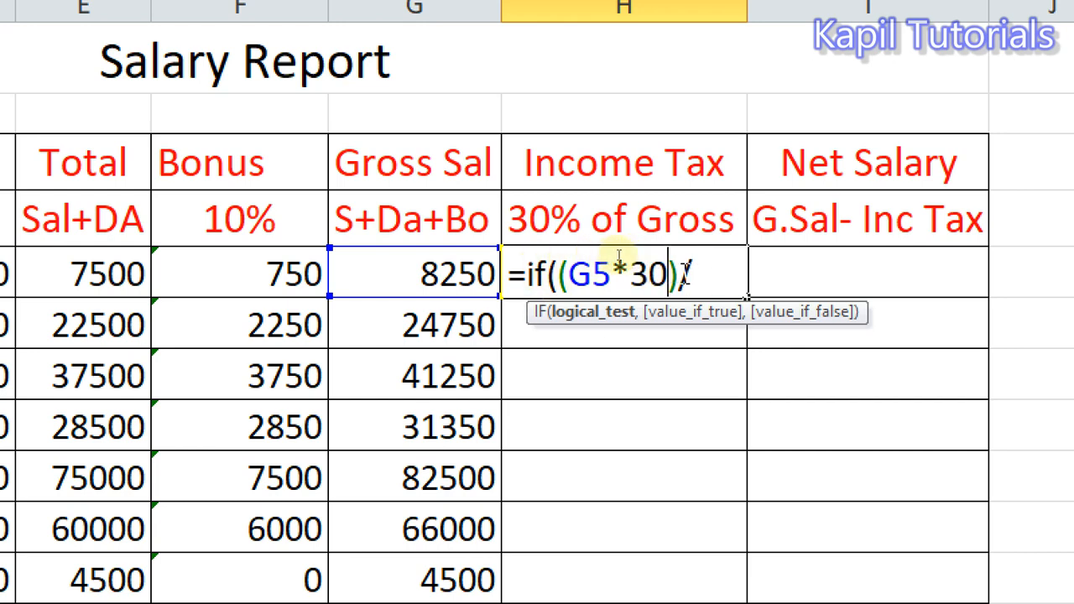
pyautogui.write('1')
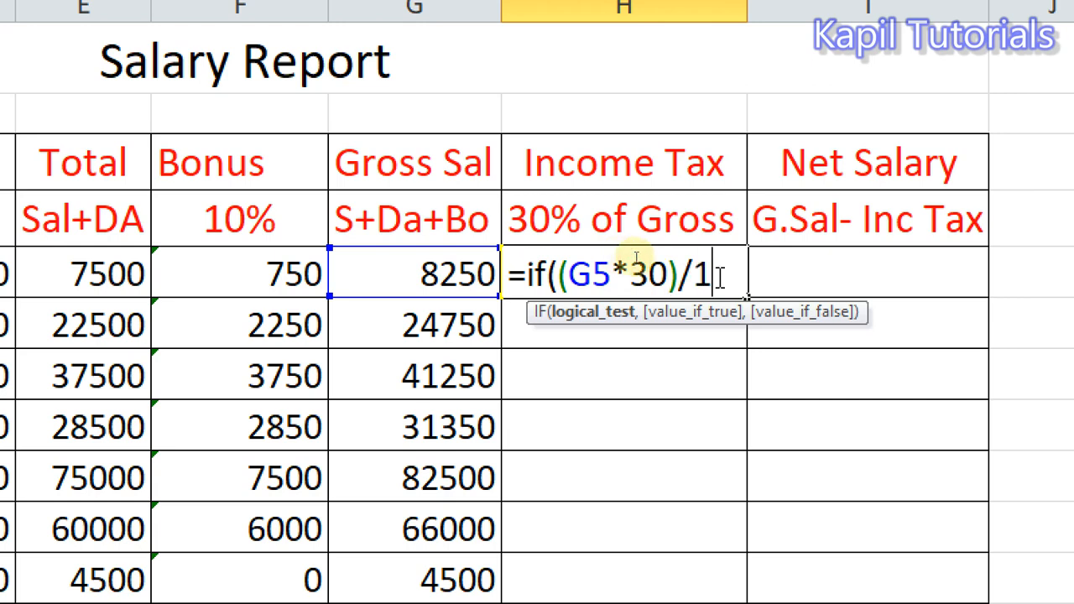
pyautogui.write('00)')
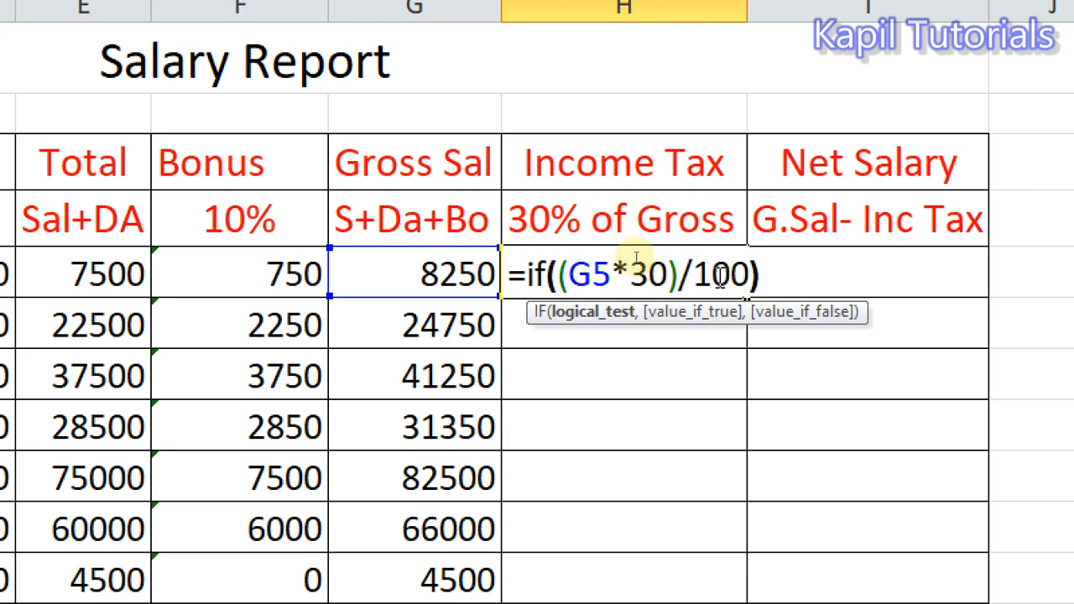
pyautogui.press('Return')
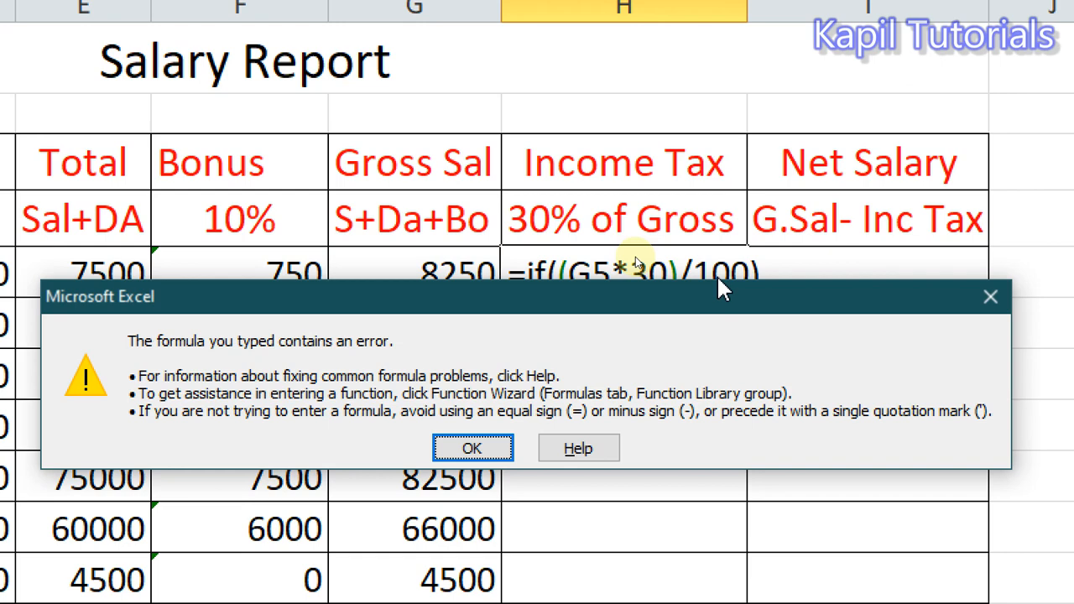
pyautogui.click(475, 446)
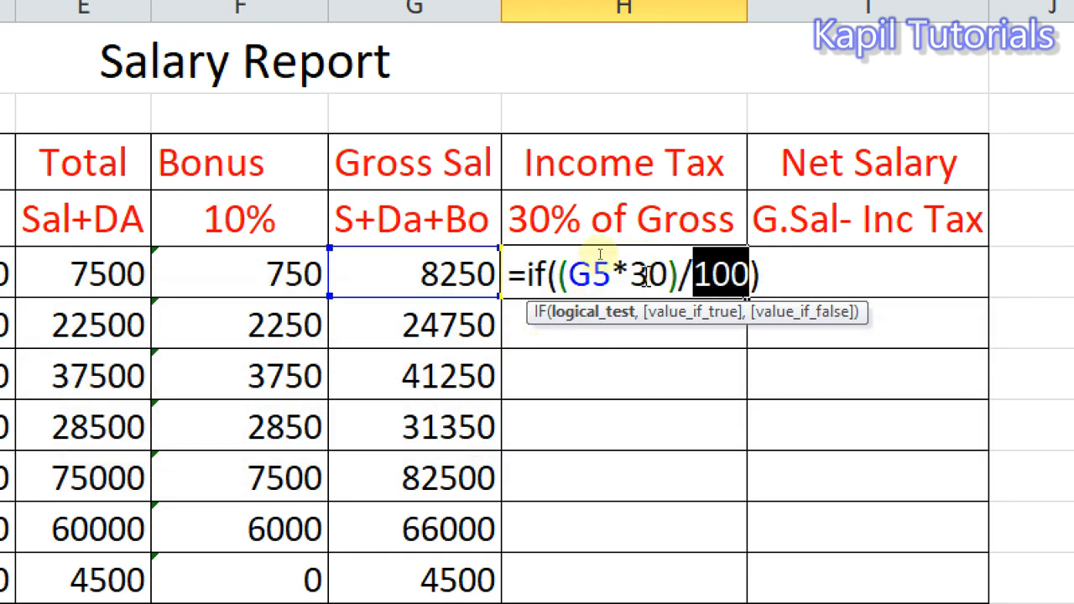
# Step: Clear the rejected IF expression from H5, keeping only the equals sign
pyautogui.click(550, 260)
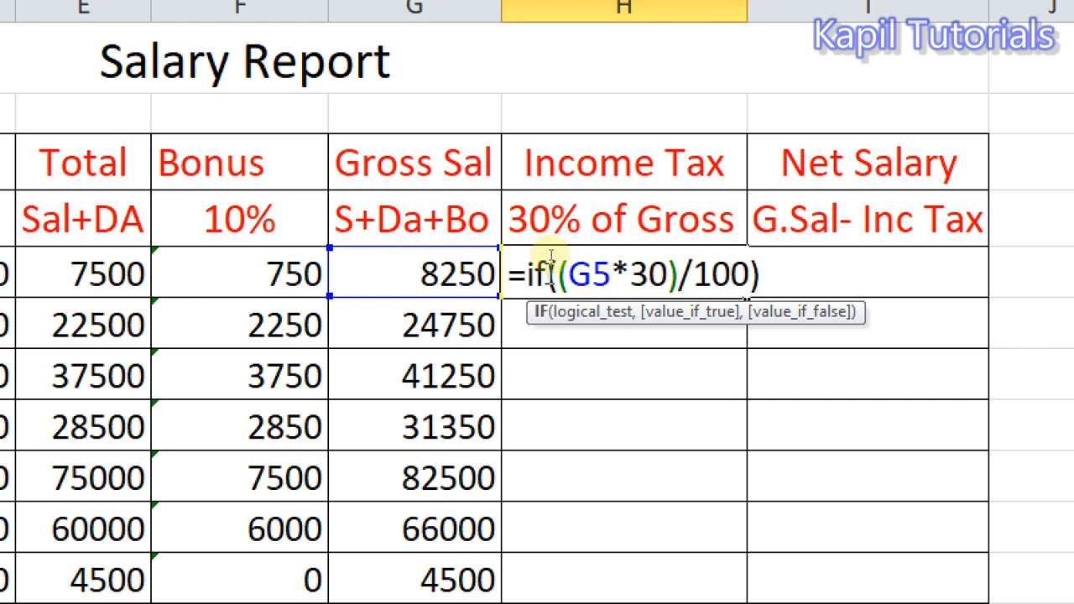
pyautogui.moveTo(550, 257); pyautogui.dragTo(767, 270)
pyautogui.click(619, 258)
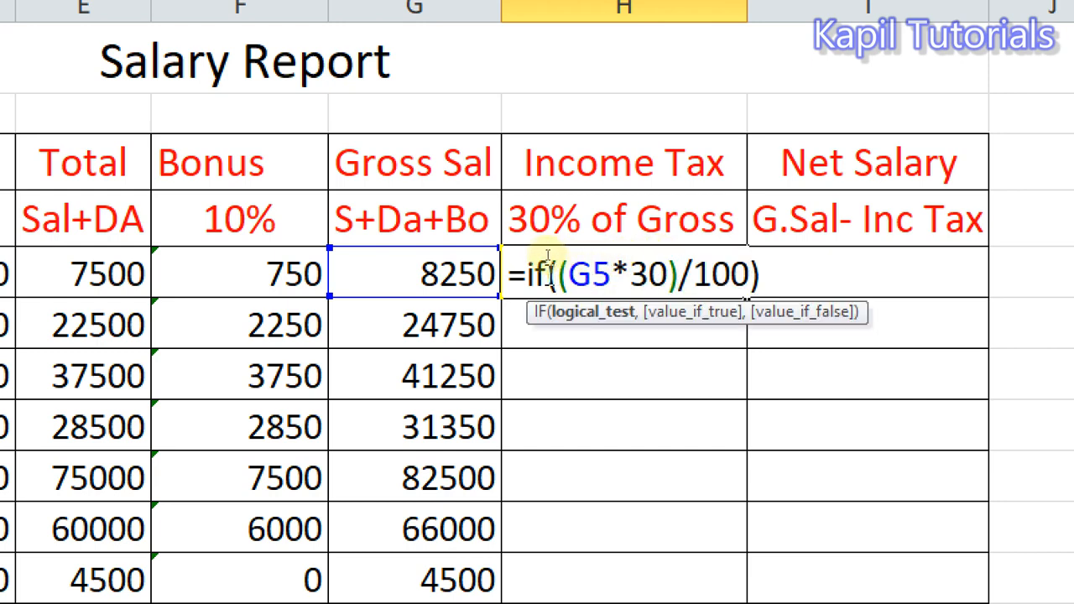
pyautogui.moveTo(530, 266); pyautogui.dragTo(767, 275)
pyautogui.press('BackSpace')
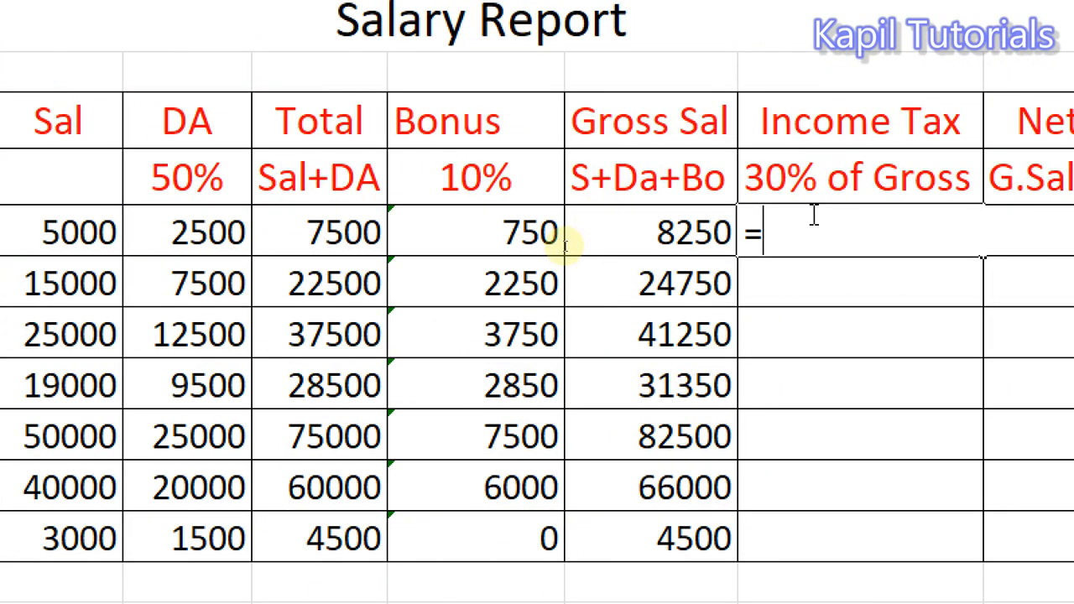
# Step: Enter =if(G5>20000,(g5*30/100)) in H5 to calculate 30% Income Tax on Gross Sal above 20000
pyautogui.write('if')
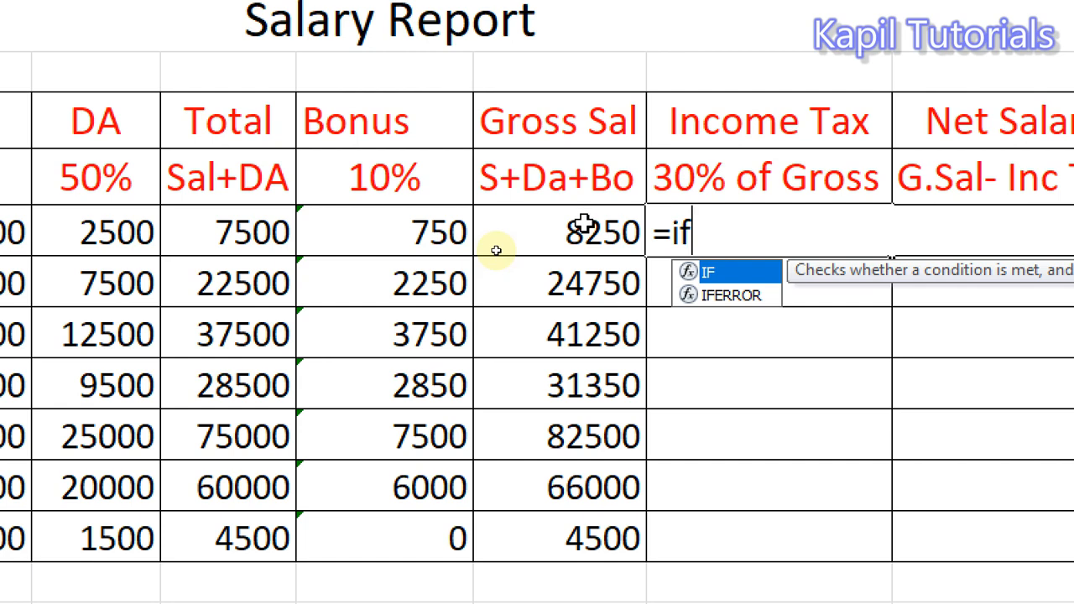
pyautogui.write('(')
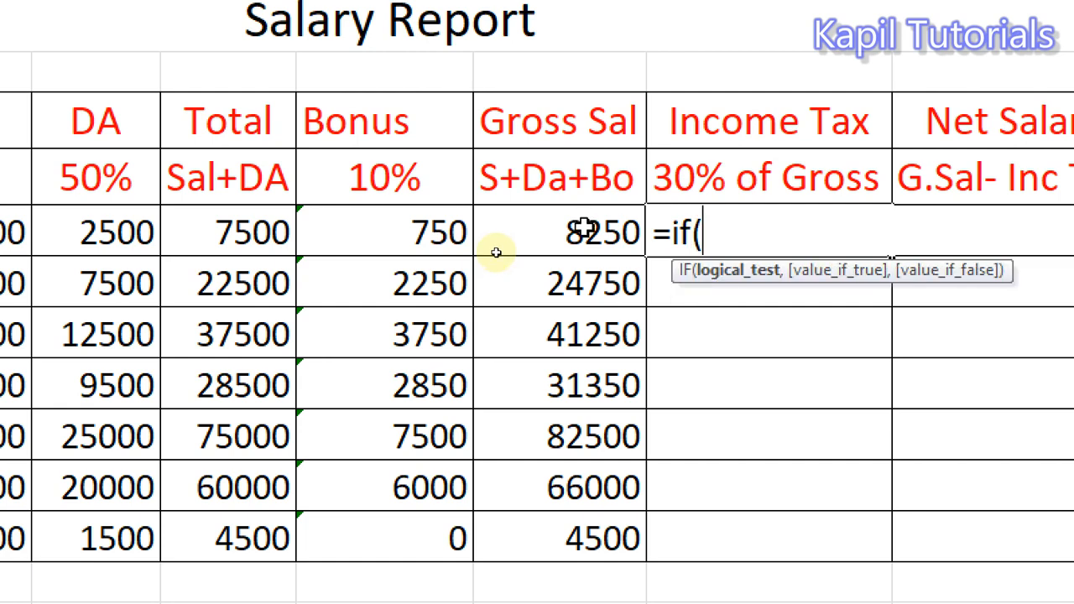
pyautogui.click(494, 252)
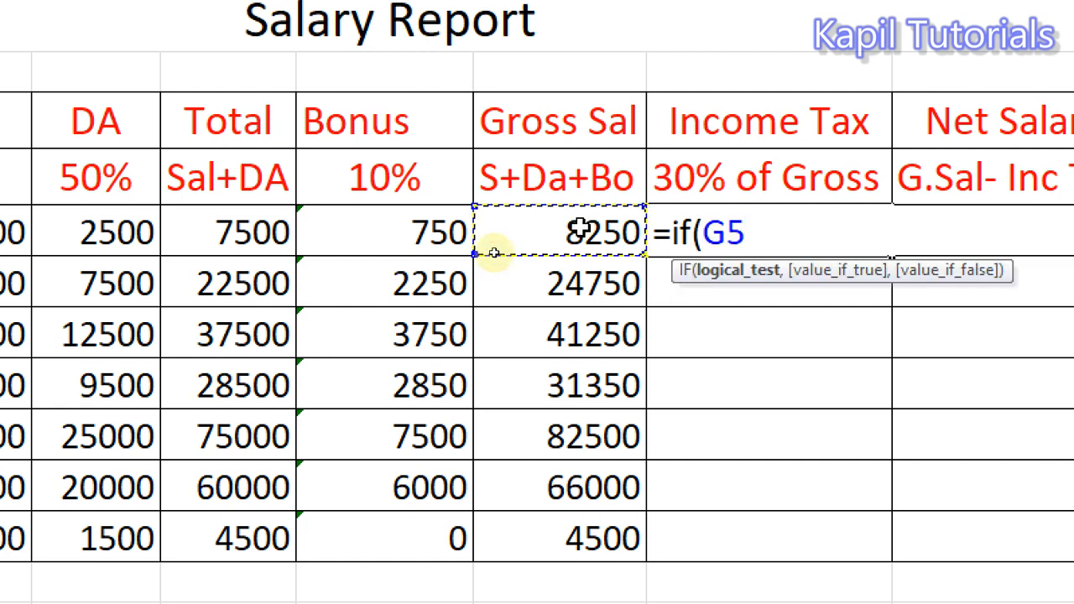
pyautogui.write('>20000')
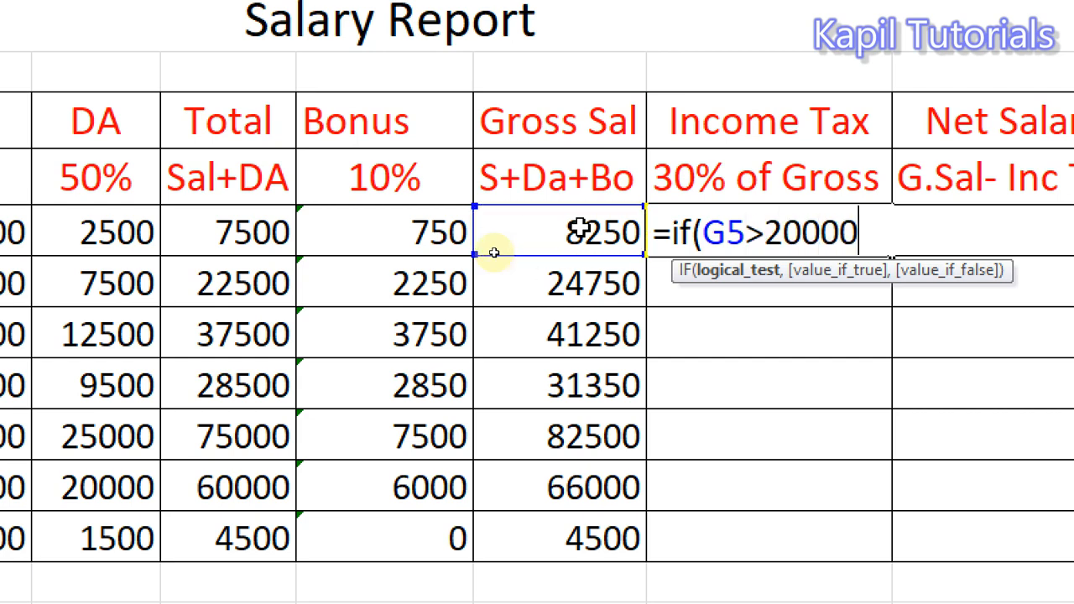
pyautogui.write(',')
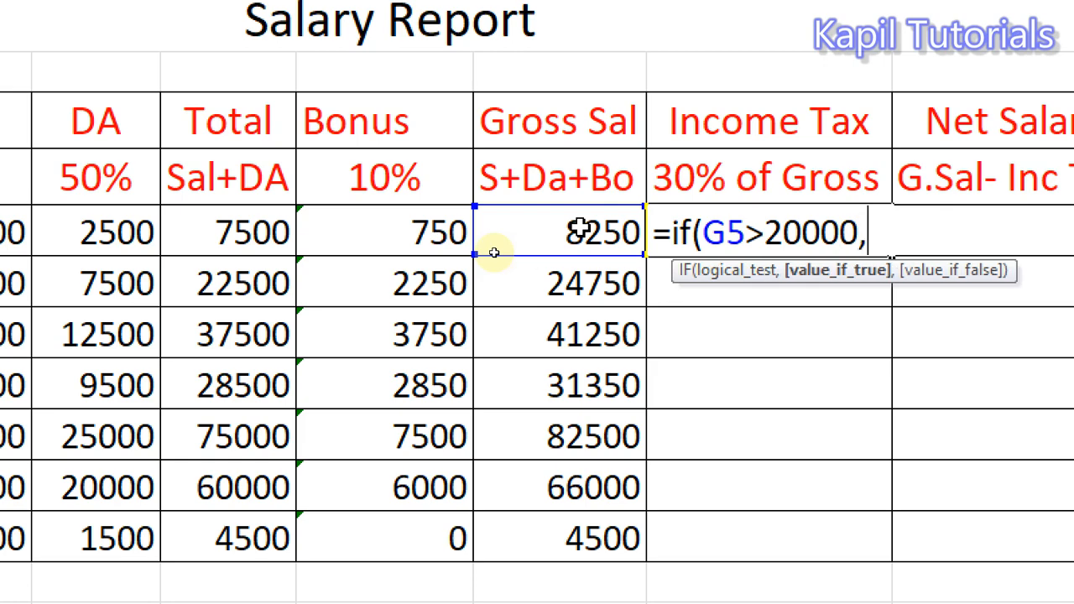
pyautogui.write('(')
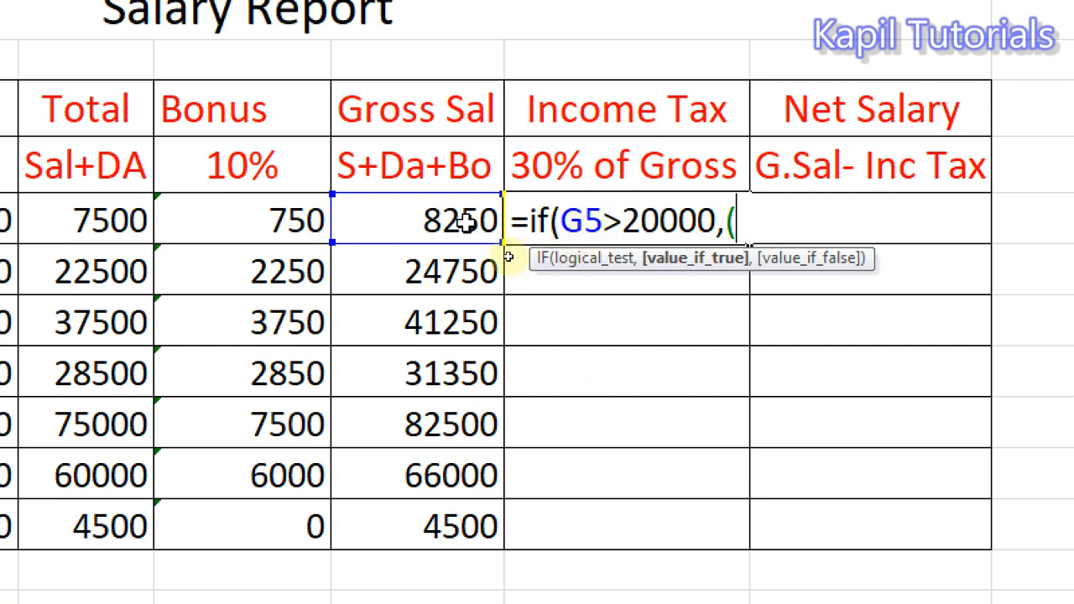
pyautogui.write('g5')
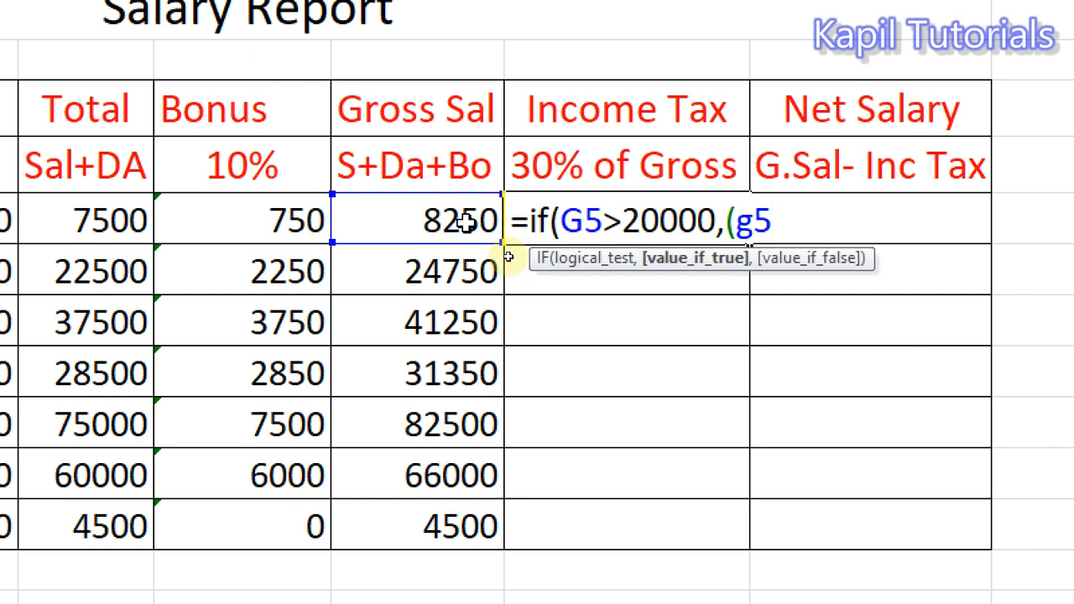
pyautogui.write('*30')
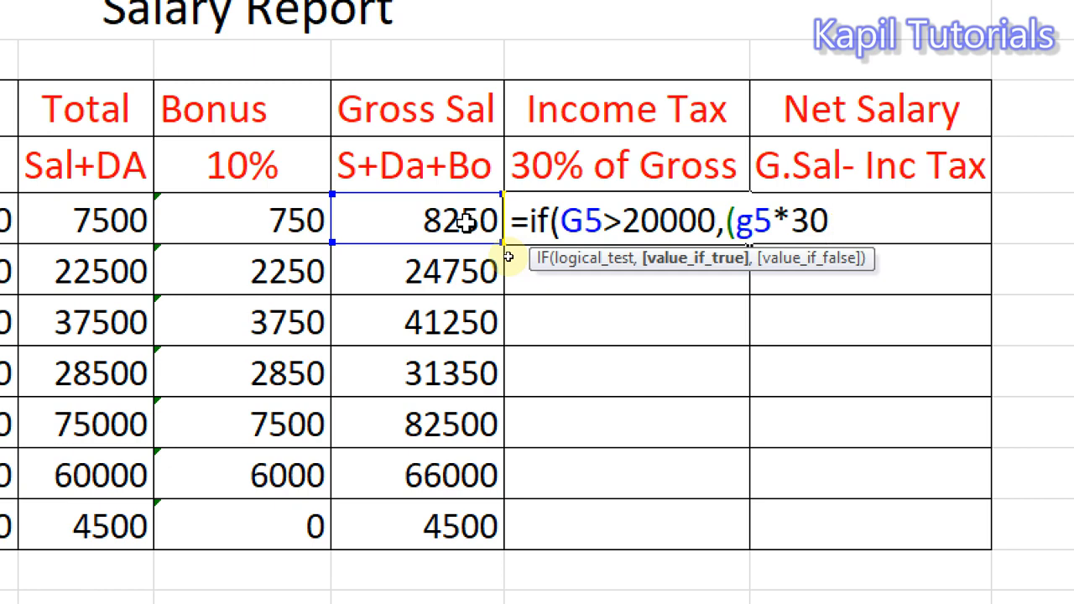
pyautogui.write('/100')
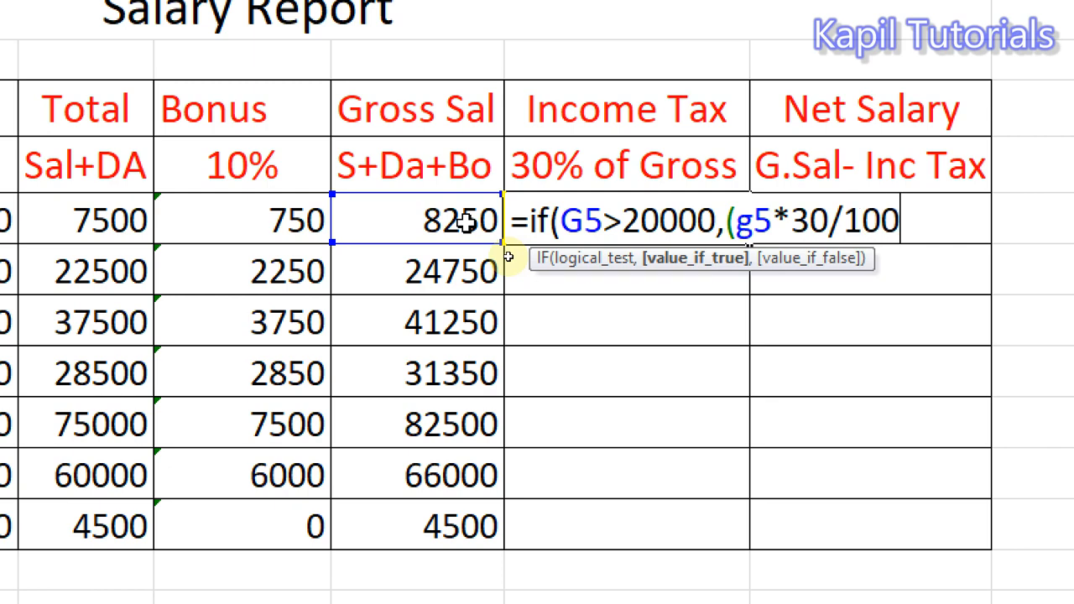
pyautogui.write('))')
pyautogui.press('Return')
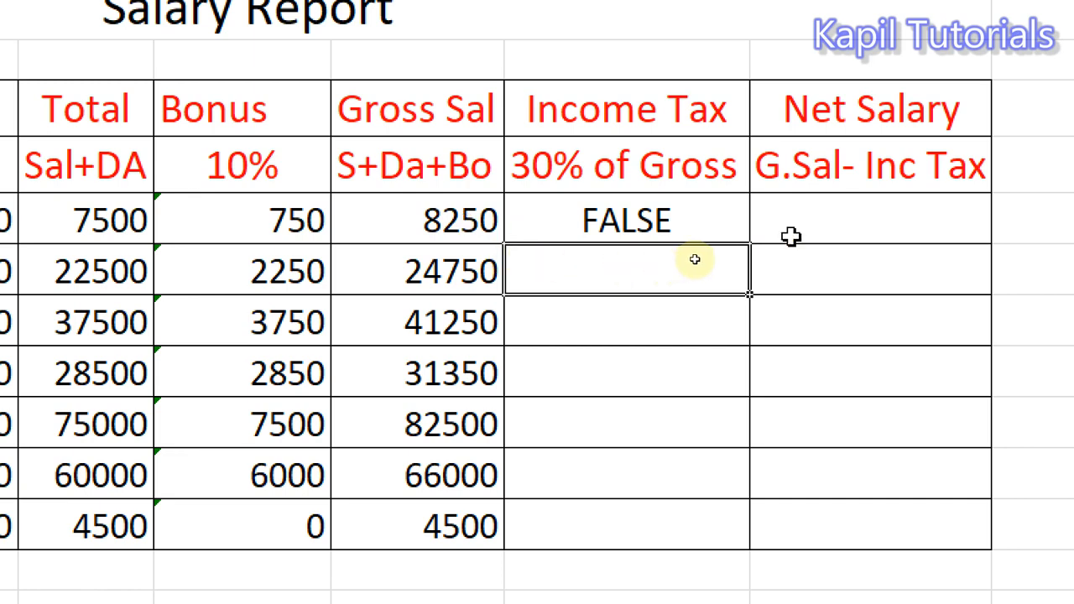
# Step: Add 0 as the value-if-false argument of the H5 Income Tax formula
pyautogui.click(602, 220)
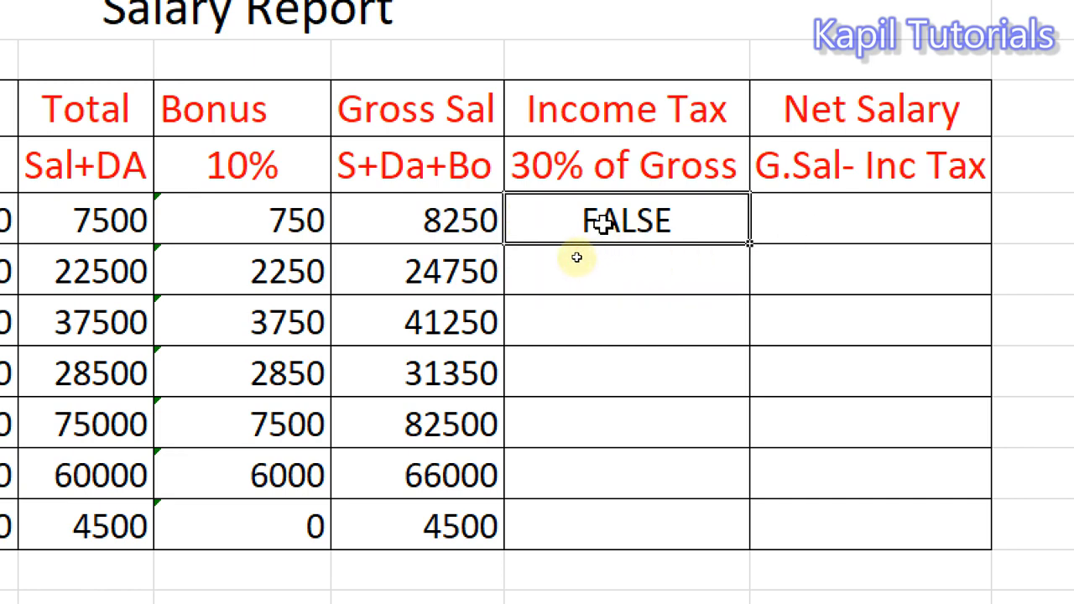
pyautogui.doubleClick(602, 221)
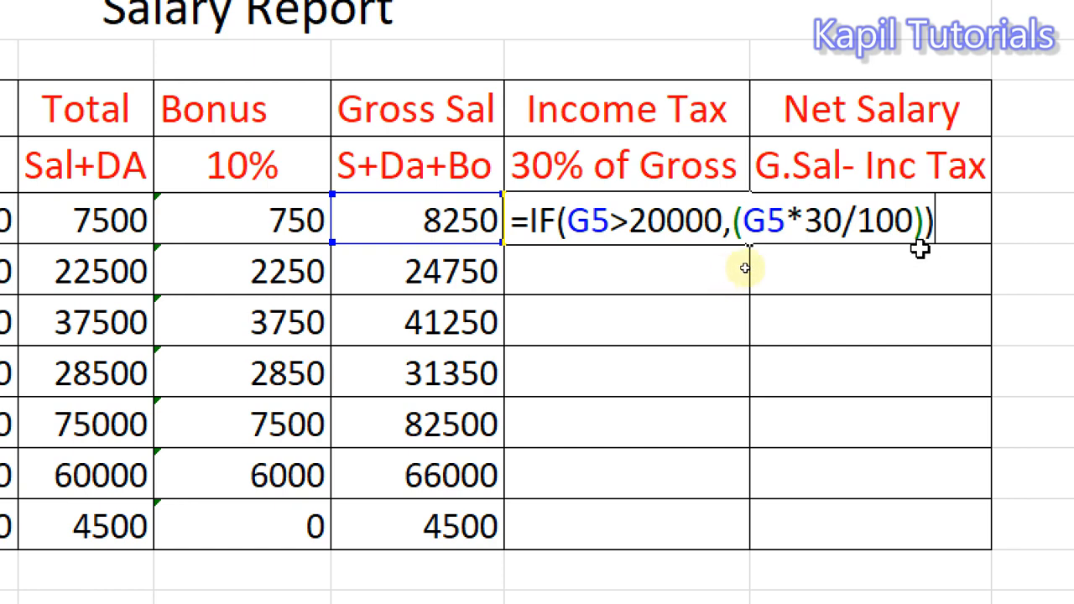
pyautogui.press('Left')
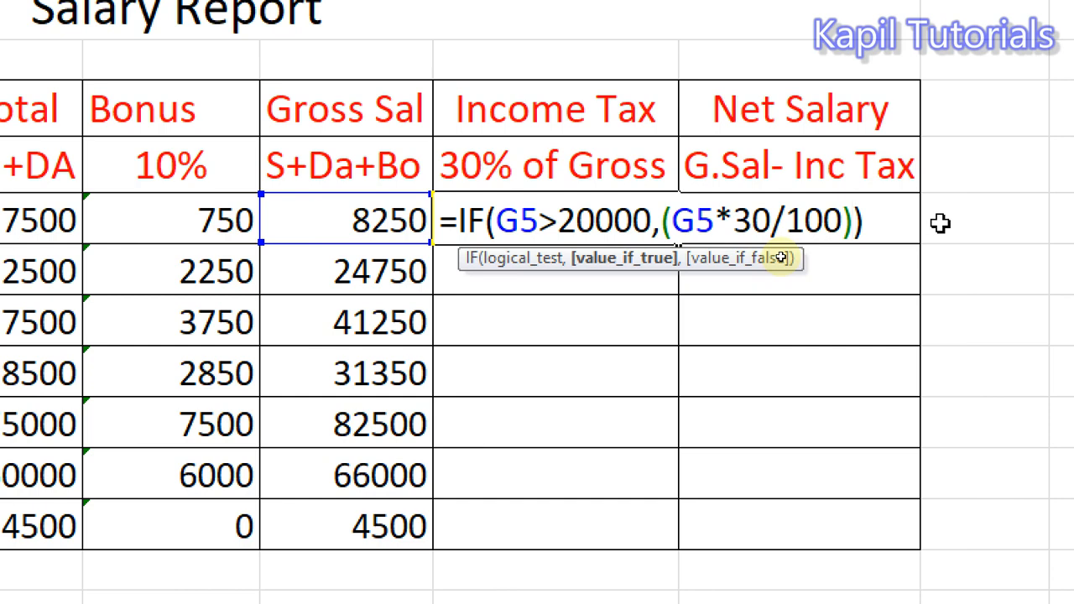
pyautogui.write(',')
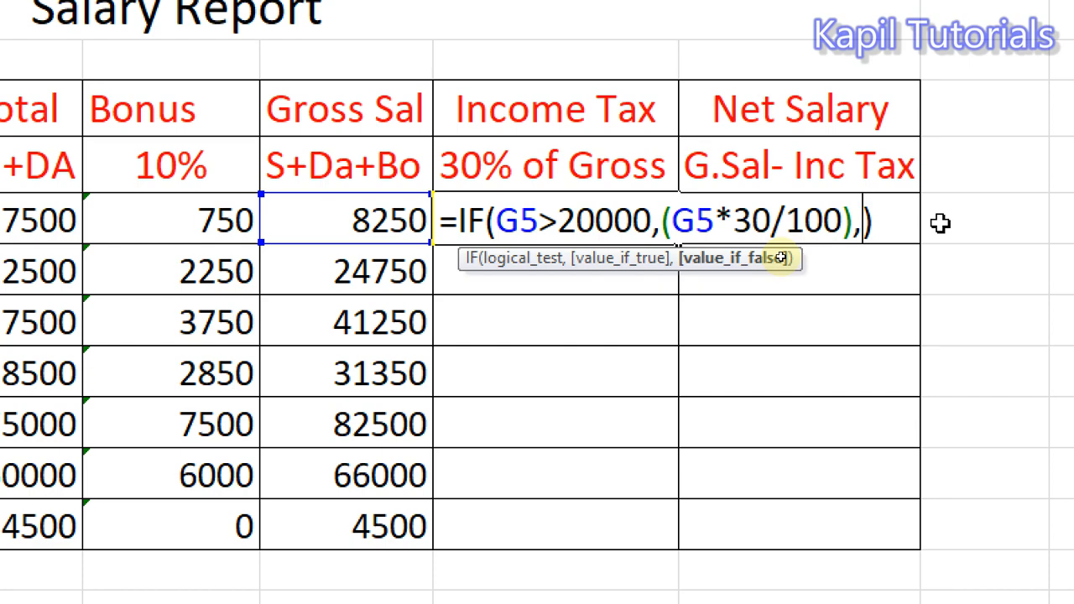
pyautogui.write('0')
pyautogui.press('Return')
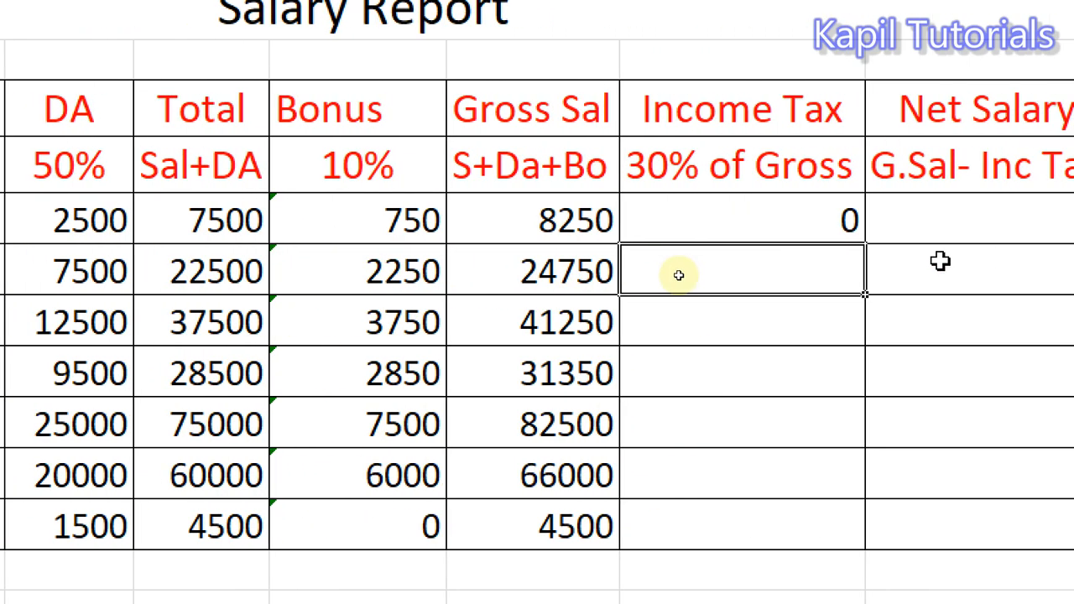
# Step: Review the first employee's Gross Sal in G5 against the Income Tax formula in H5
pyautogui.click(700, 220)
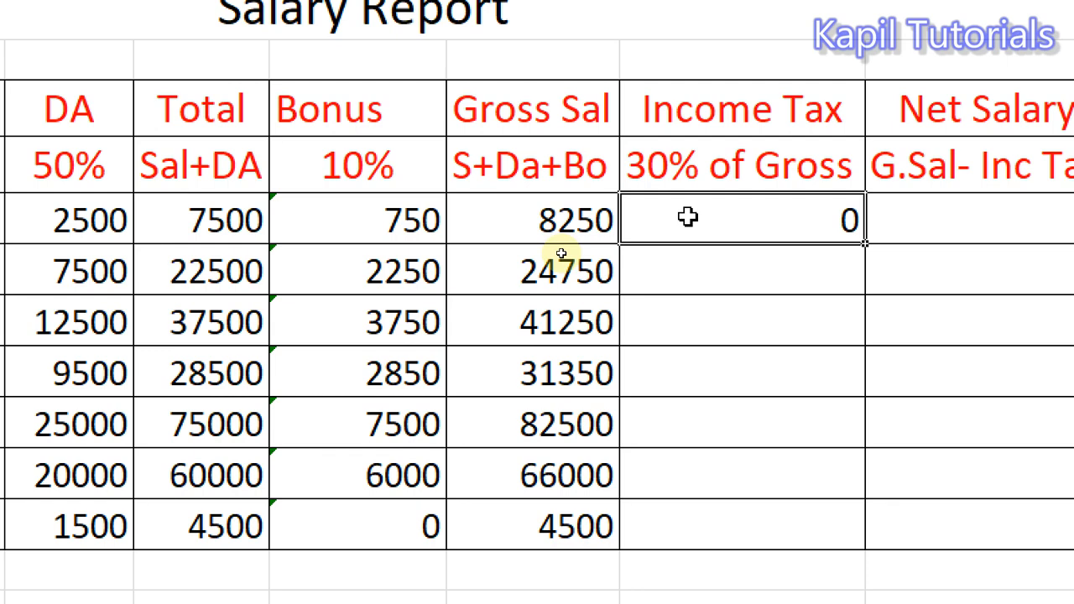
pyautogui.click(477, 217)
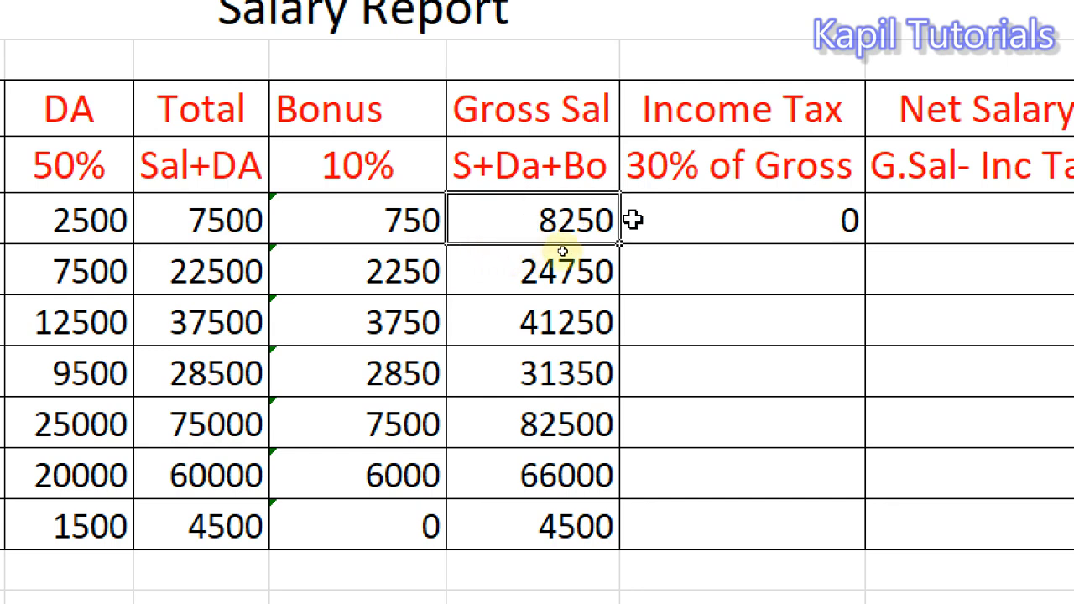
pyautogui.click(744, 216)
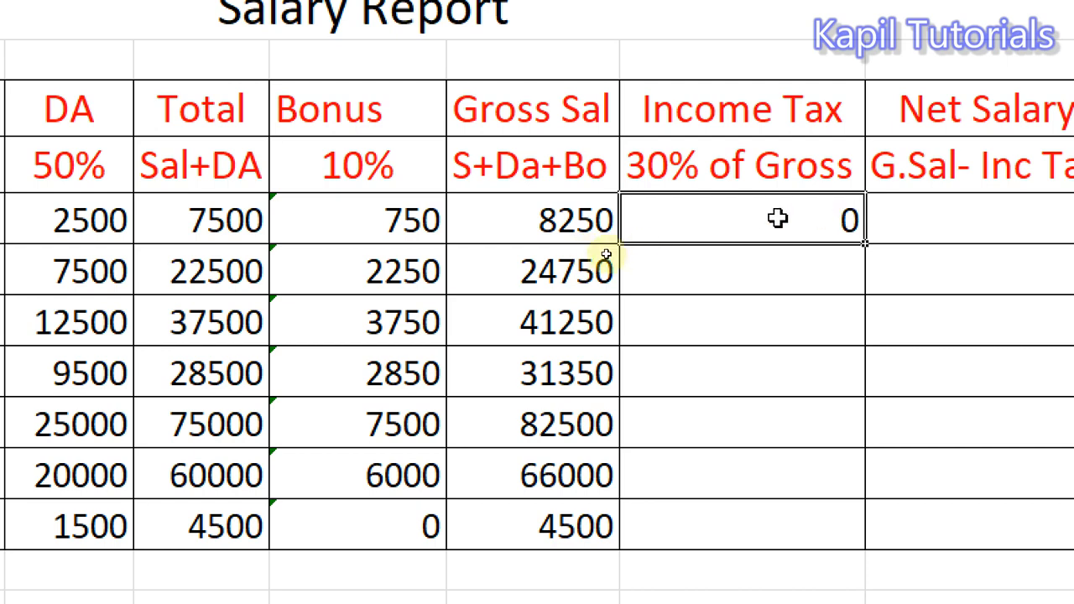
pyautogui.doubleClick(778, 218)
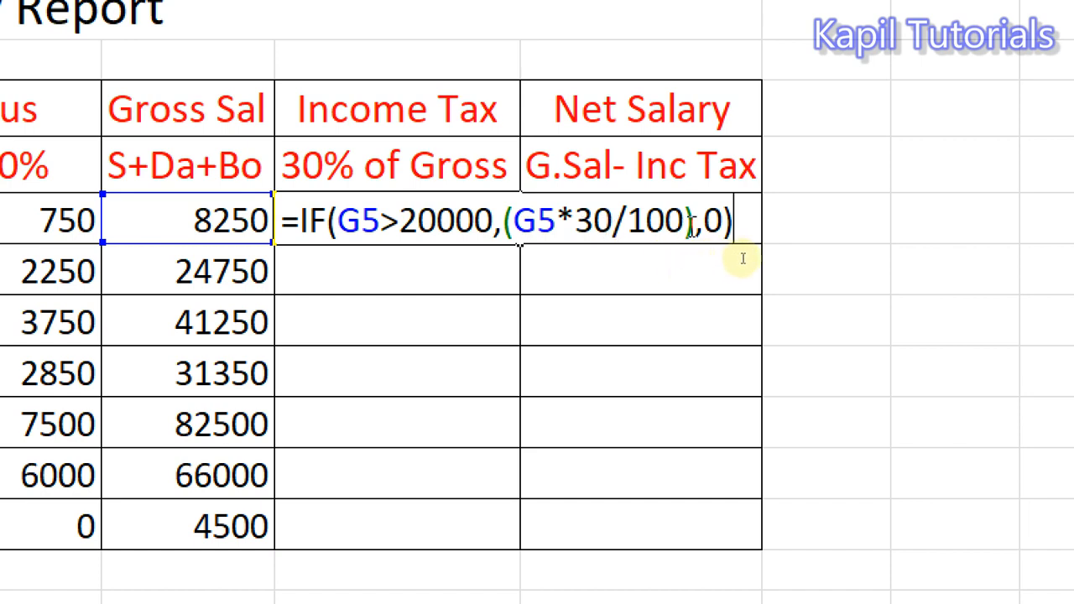
pyautogui.press('Return')
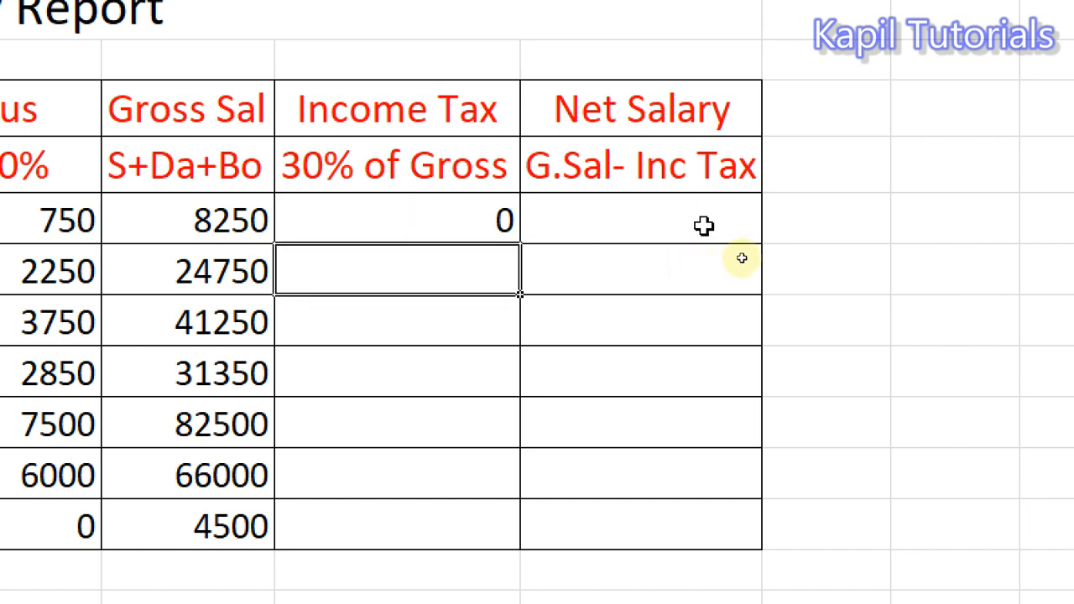
# Step: Copy the H5 Income Tax formula down through H11 and check the second employee's Income Tax
pyautogui.click(450, 220)
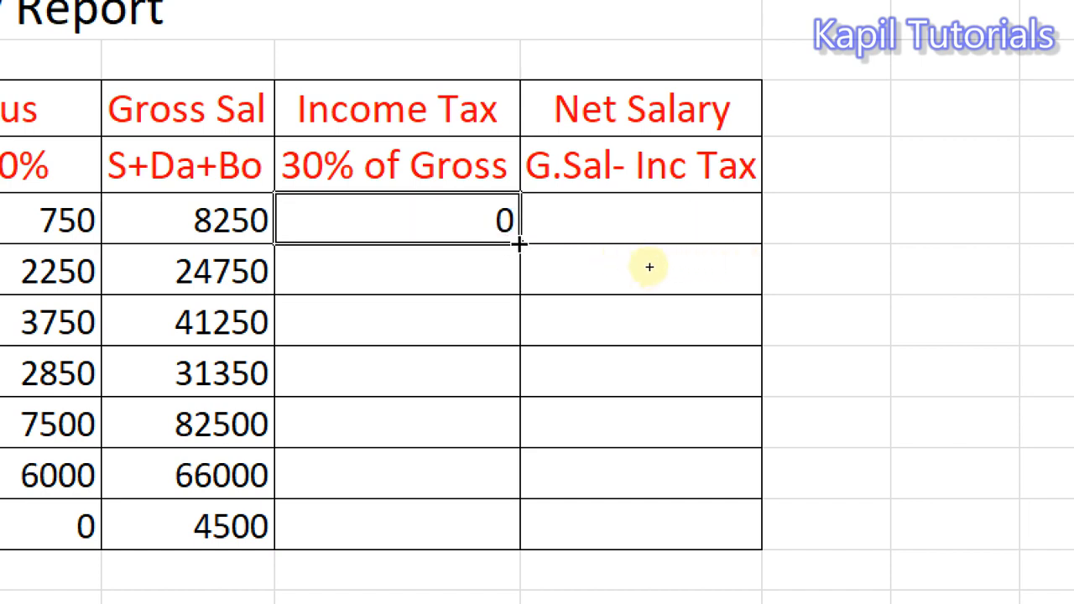
pyautogui.moveTo(519, 243); pyautogui.dragTo(498, 538)
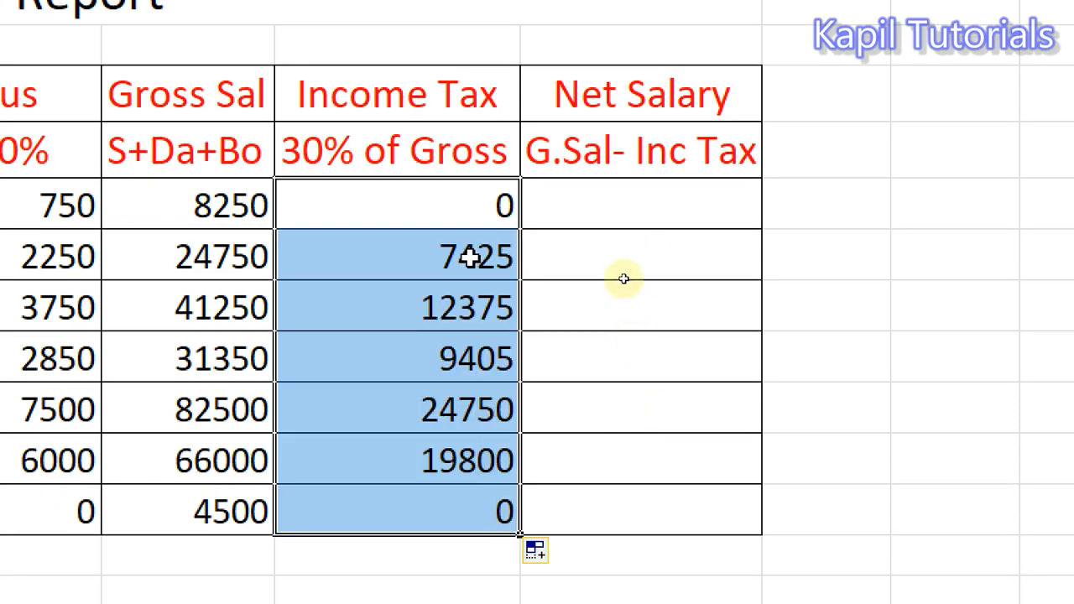
pyautogui.click(469, 257)
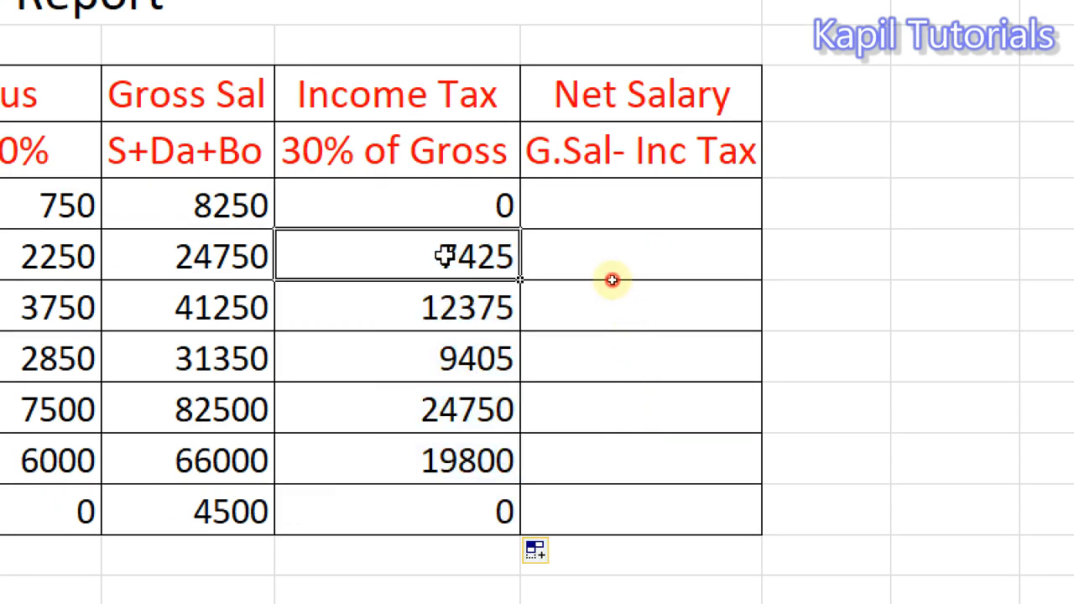
# Step: Check the remaining employees' Income Tax values in H7 through H11, comparing the last one with its Gross Sal in G11
pyautogui.click(432, 311)
pyautogui.click(434, 356)
pyautogui.click(431, 405)
pyautogui.click(427, 461)
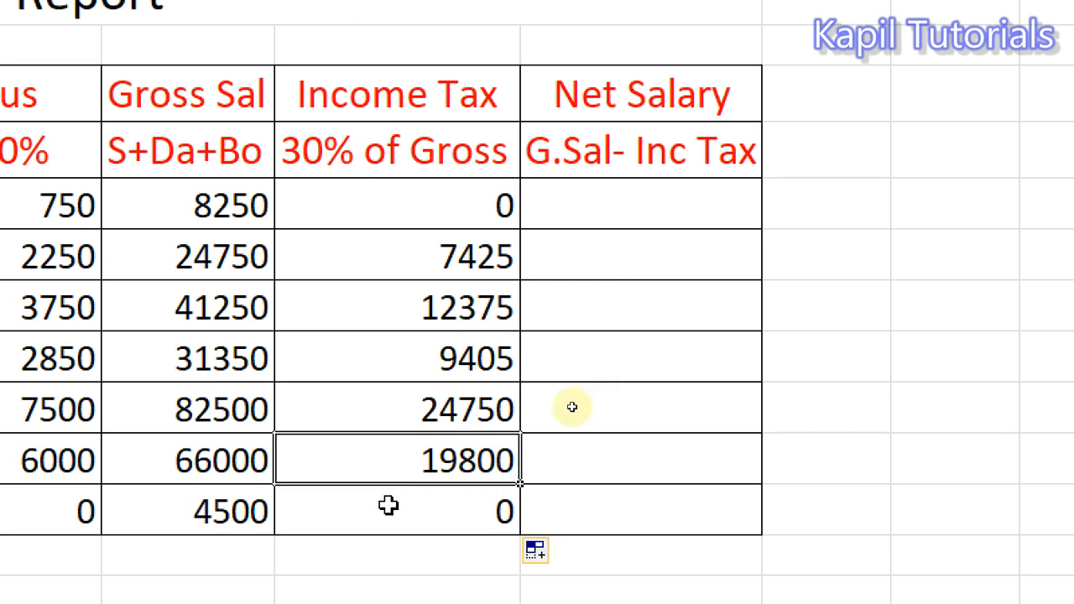
pyautogui.click(182, 516)
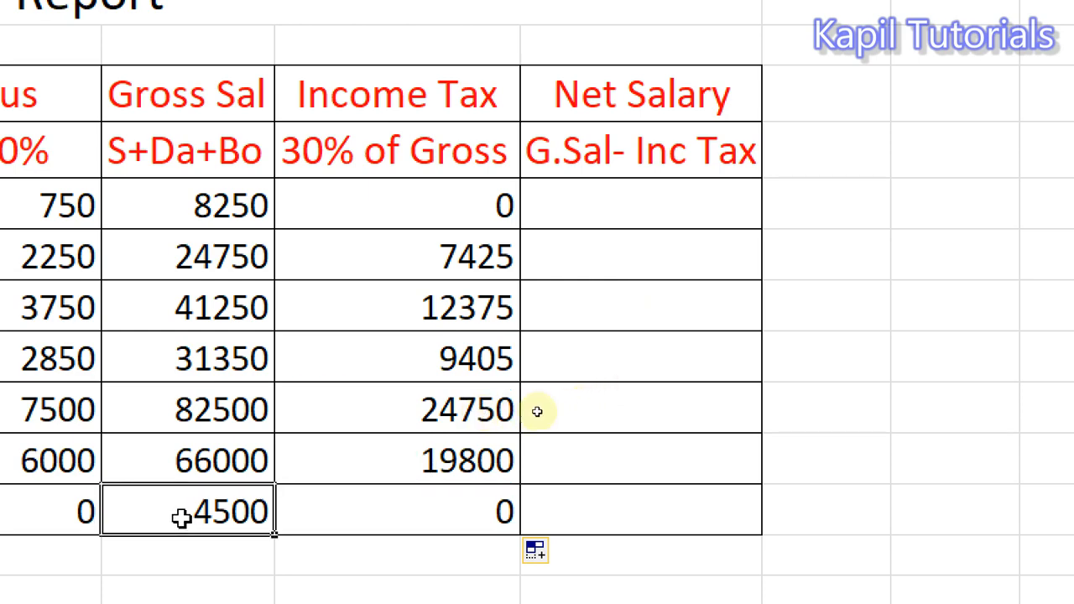
pyautogui.click(427, 508)
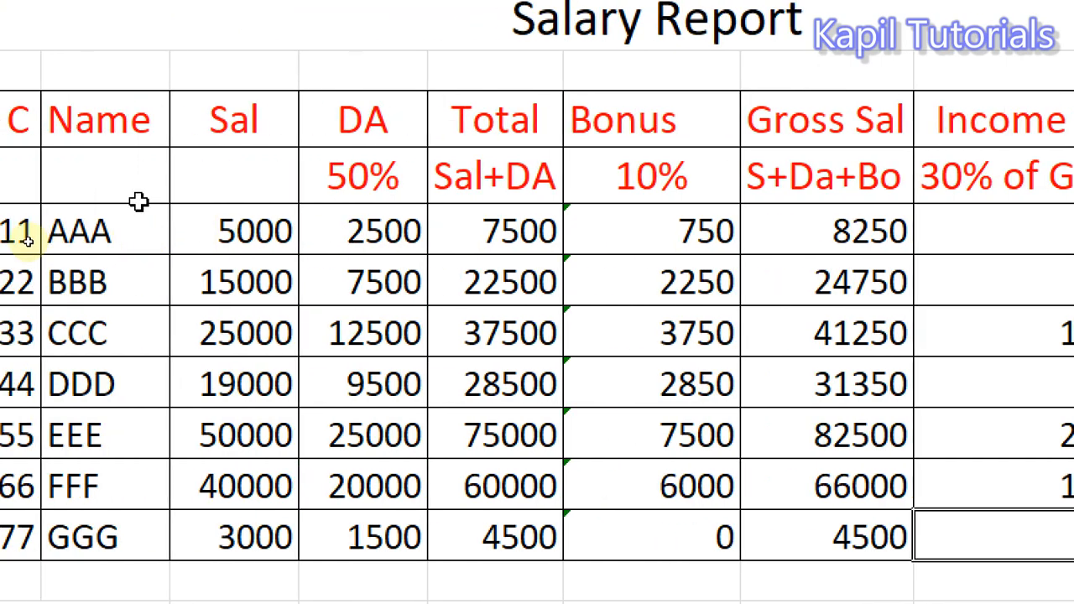
# Step: Enter =G5-H5 in I5 to calculate the first employee's Net Salary as Gross Sal minus Income Tax
pyautogui.click(470, 242)
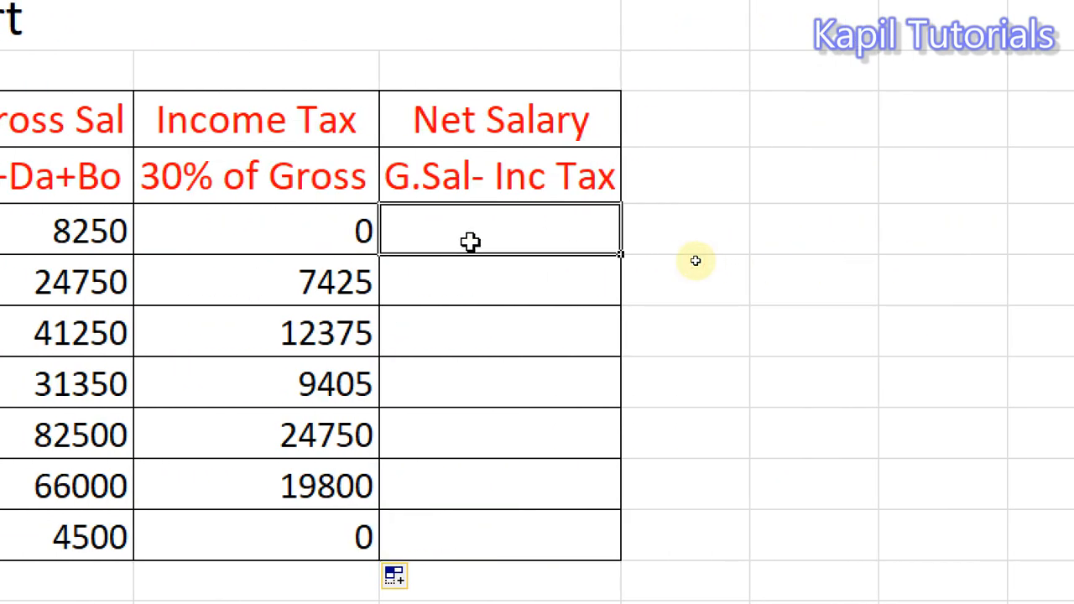
pyautogui.write('=')
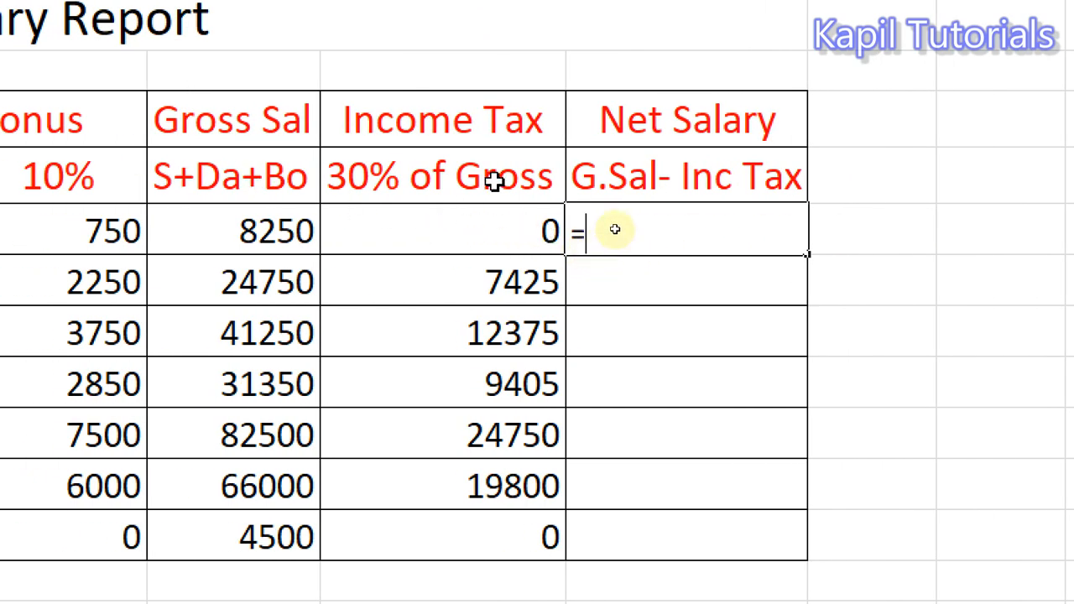
pyautogui.click(263, 229)
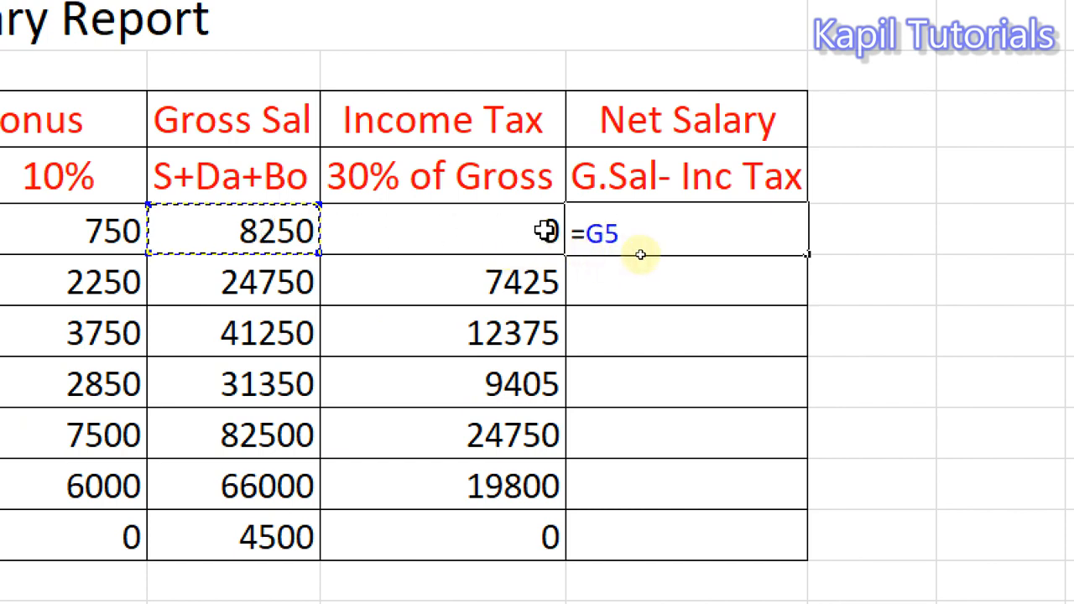
pyautogui.write('-')
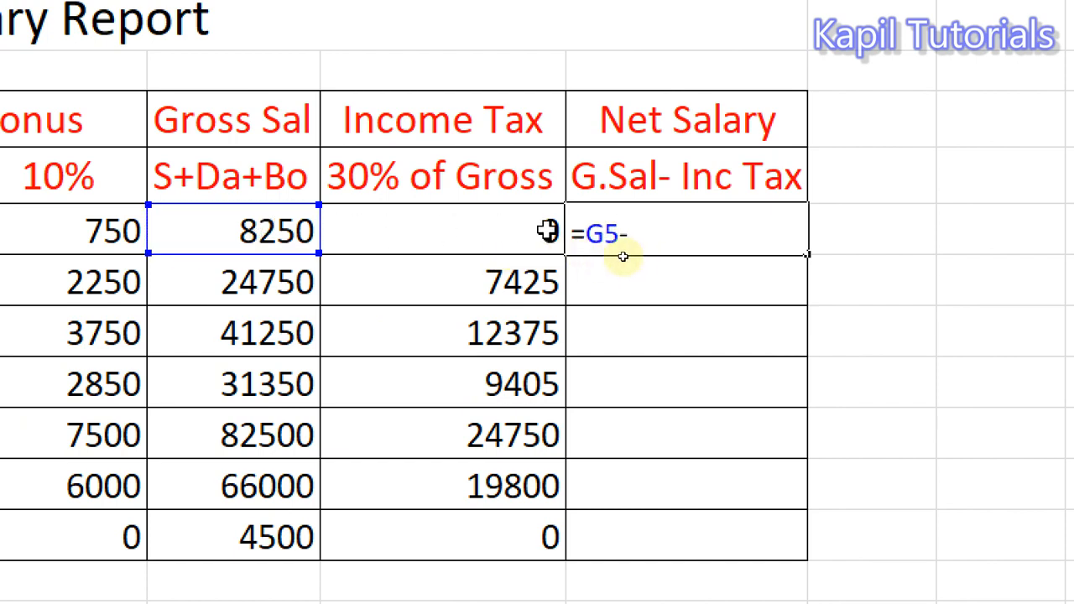
pyautogui.click(499, 229)
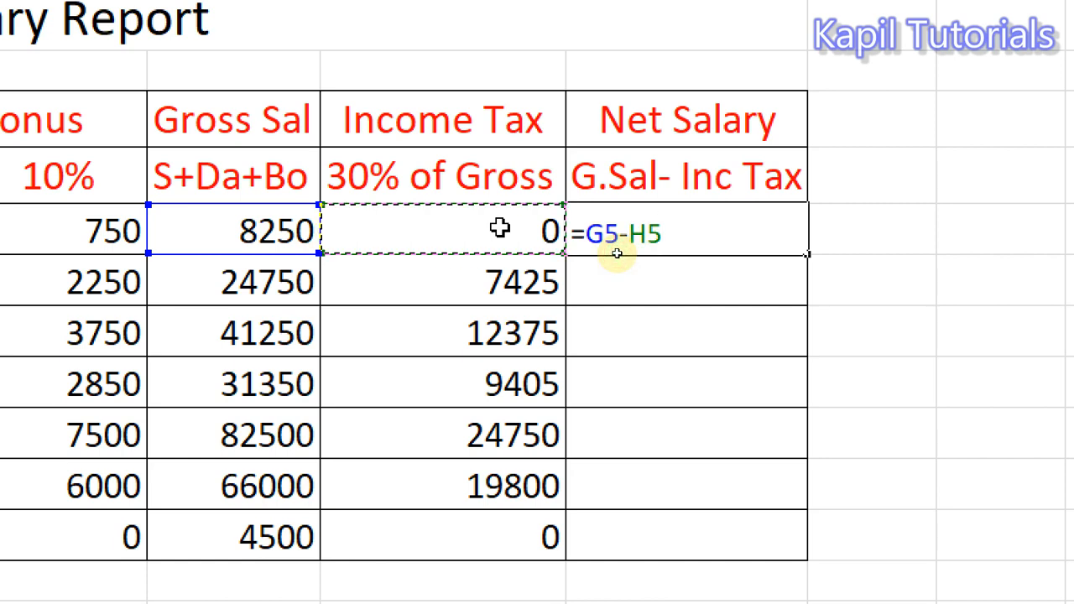
pyautogui.press('Return')
# Step: Copy the Net Salary formula from I5 down through I11
pyautogui.click(701, 239)
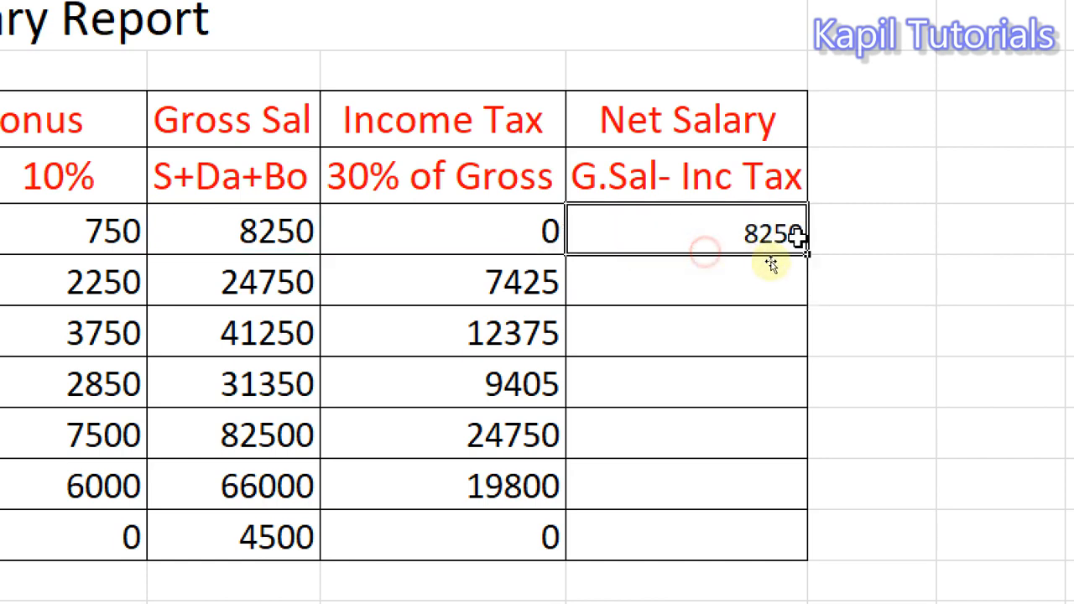
pyautogui.moveTo(808, 255); pyautogui.dragTo(773, 542)
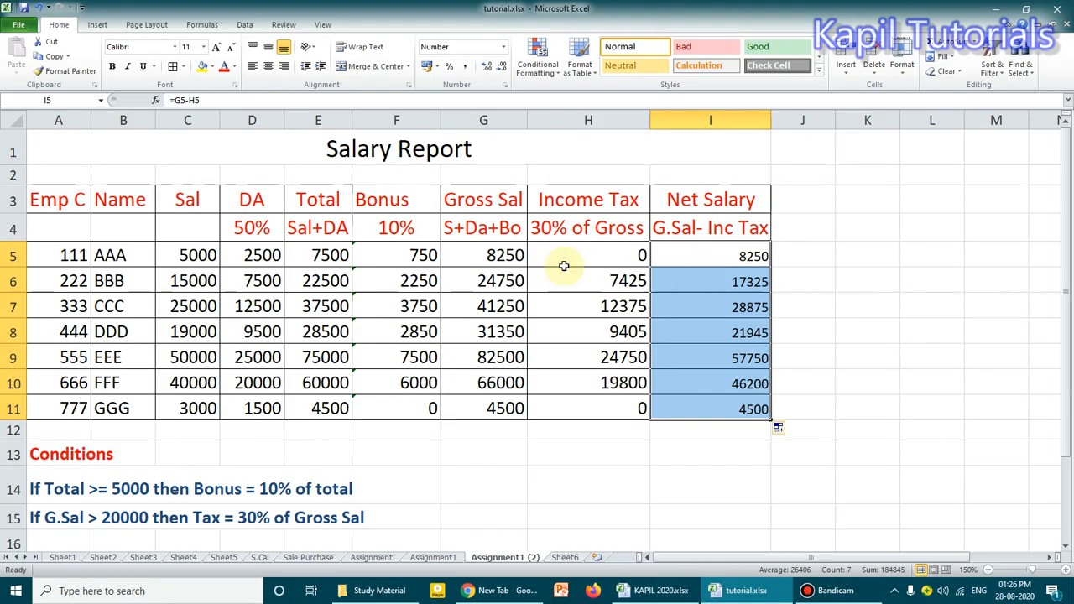
pyautogui.click(570, 451)
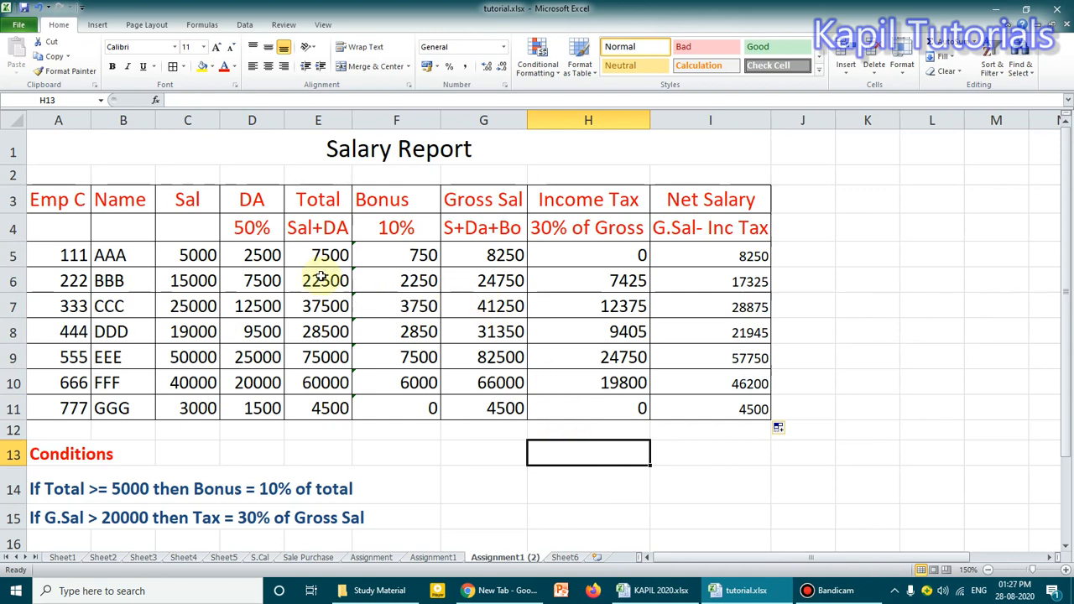
# Step: Review the first employee's Total formula in E5
pyautogui.click(307, 256)
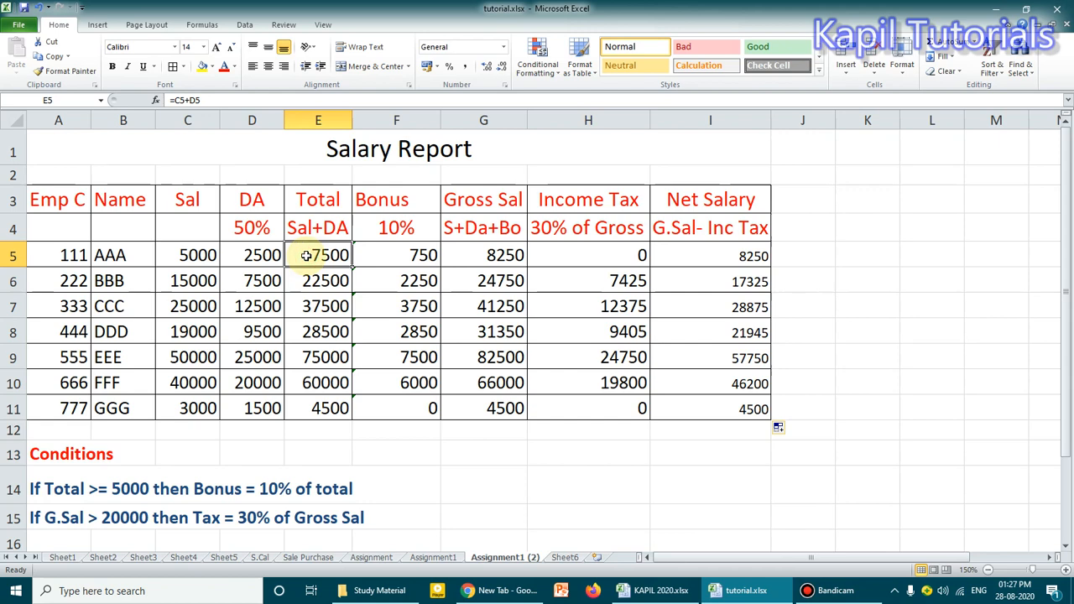